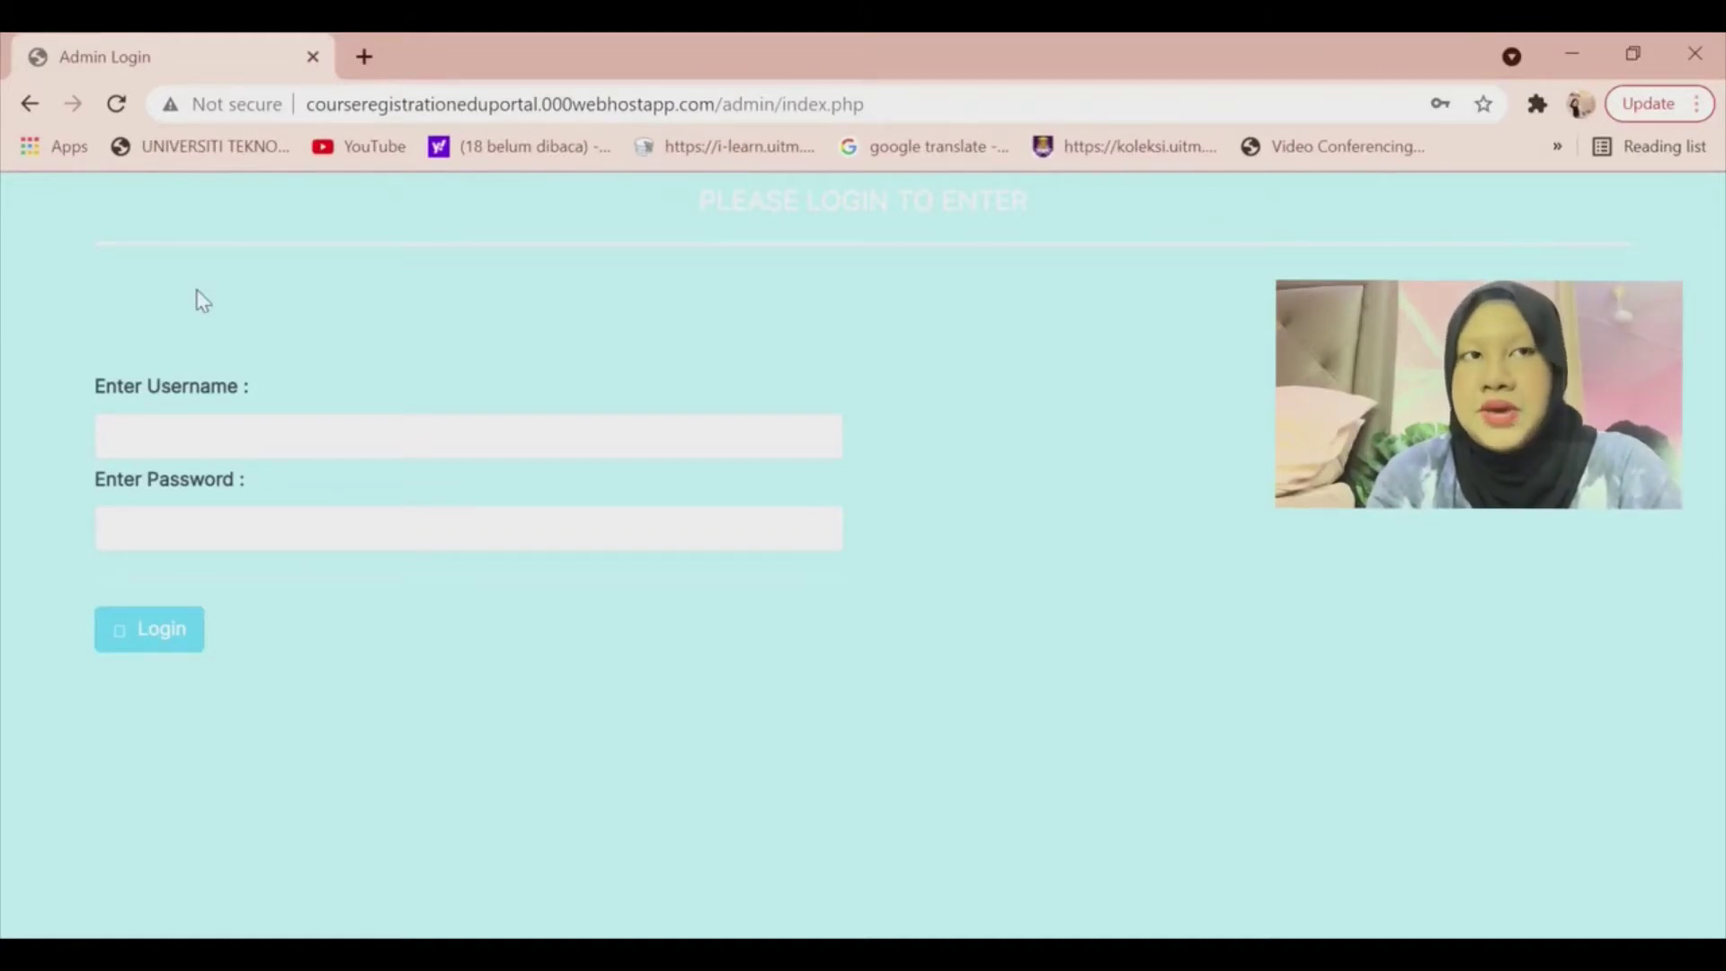
Sign in to the EduPortal admin panel with the admin username and password.
click(208, 450)
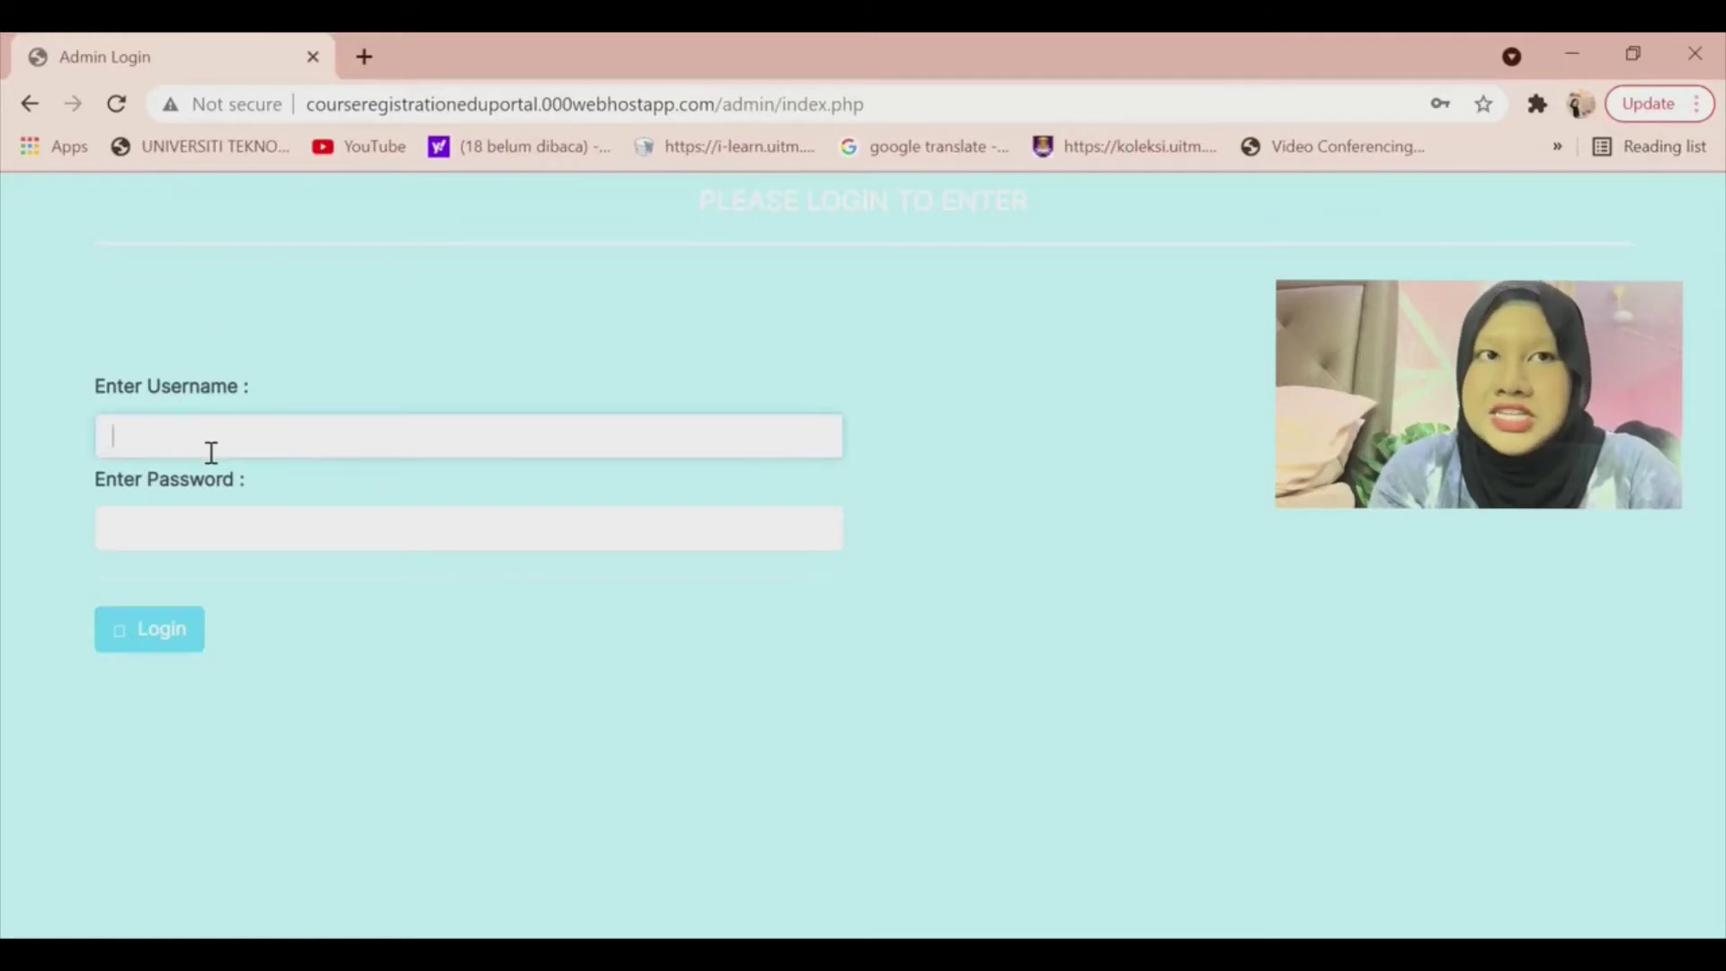
text(admin)
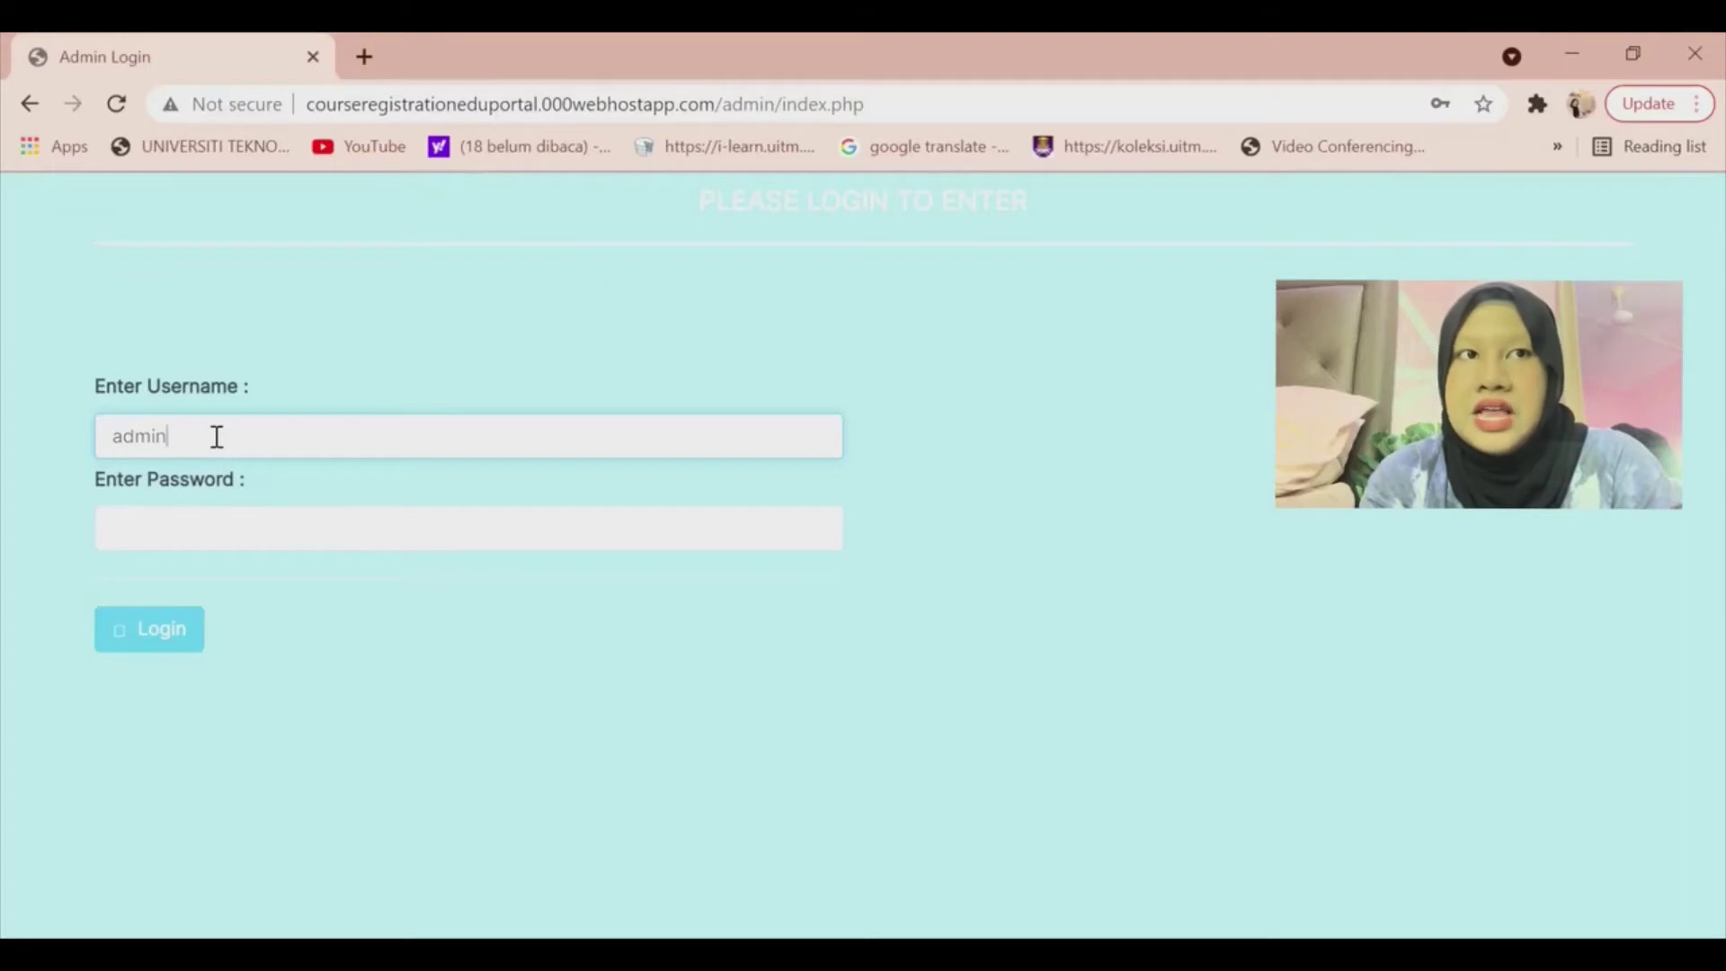
click(420, 537)
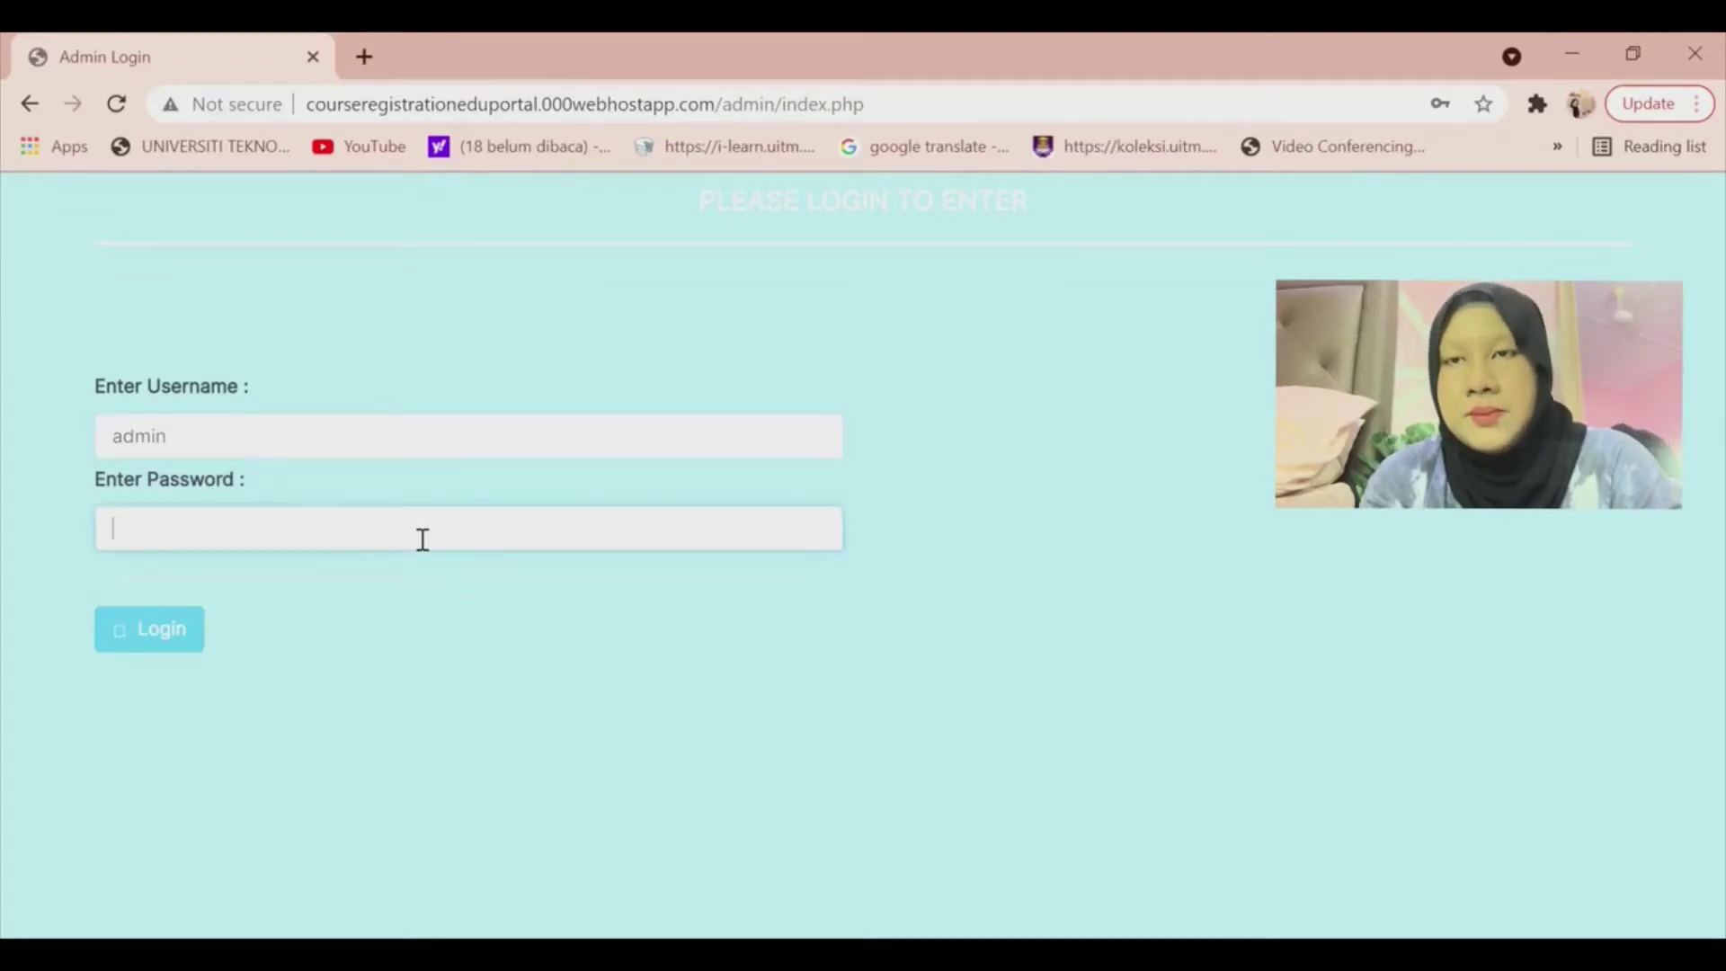
text(123456)
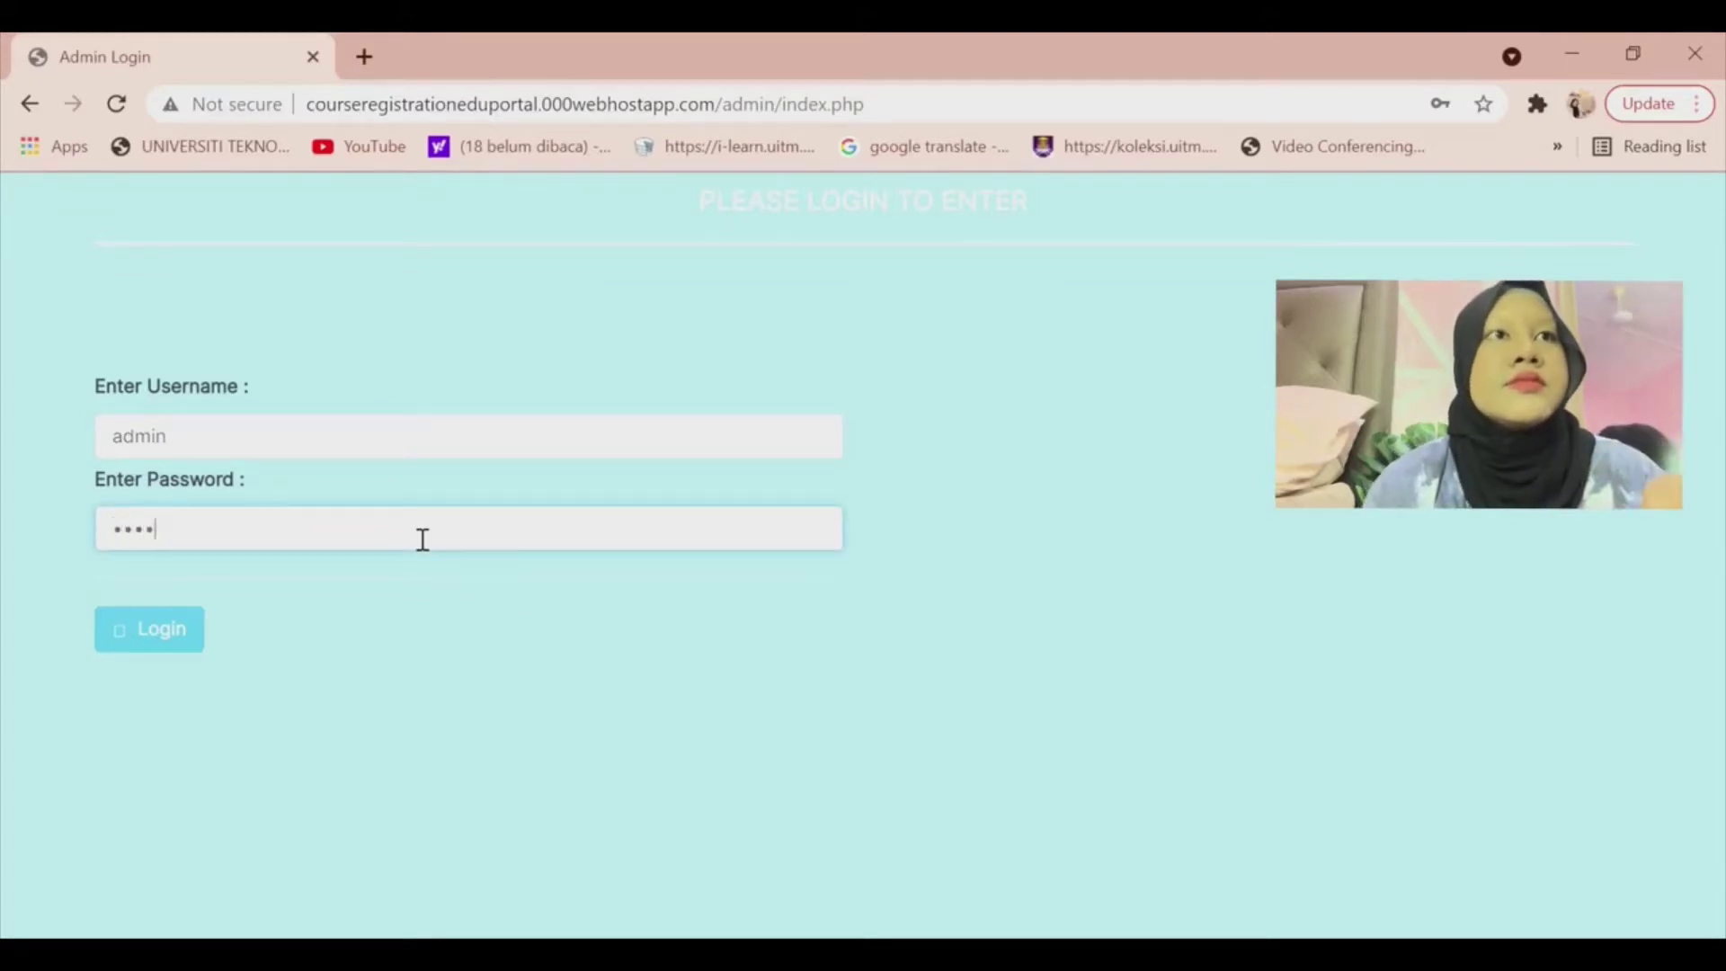
click(142, 625)
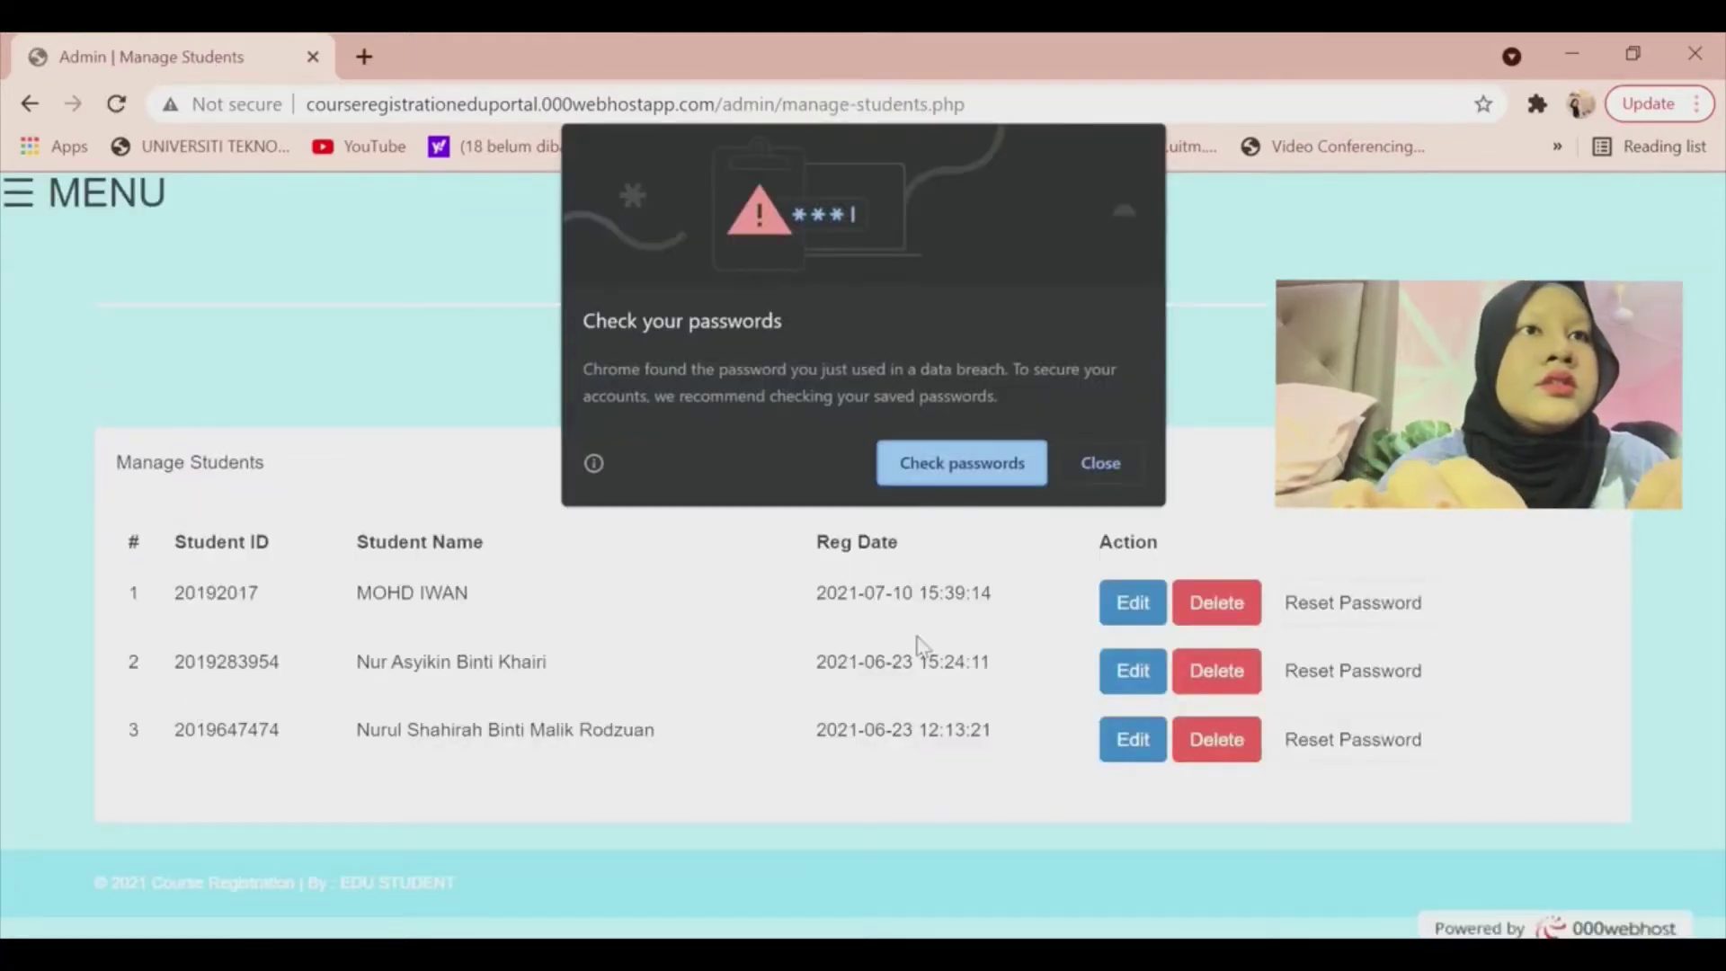
Dismiss the password warning and delete the second student record, leaving two students.
click(1102, 461)
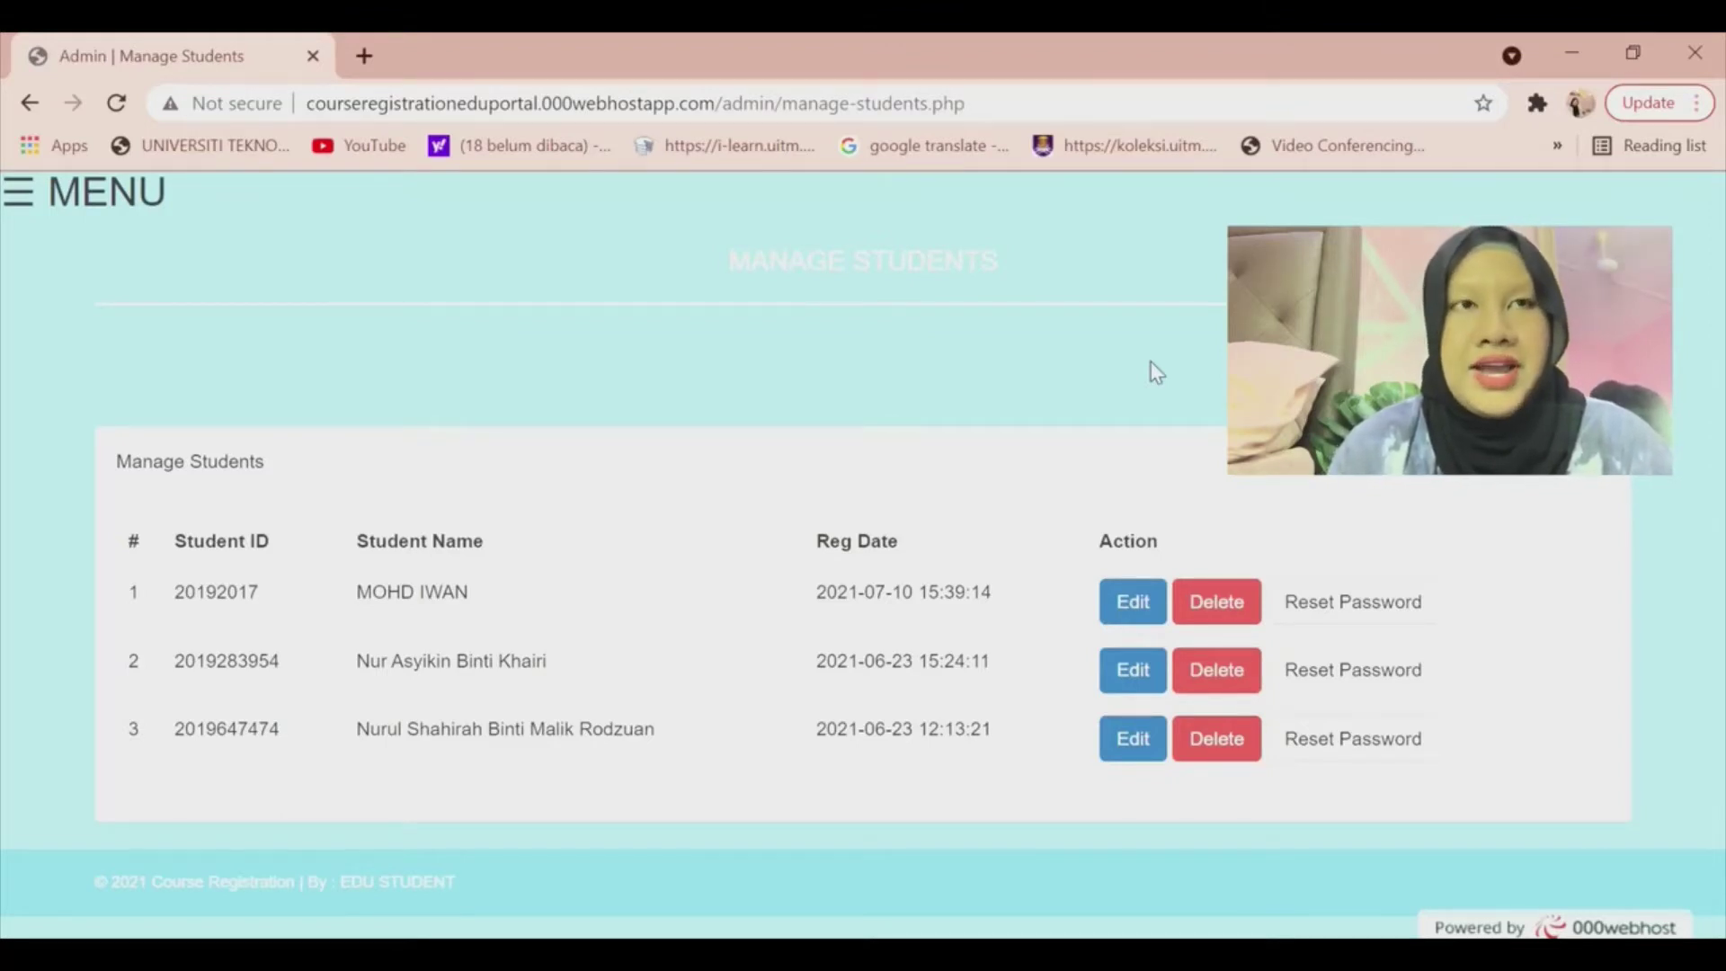
click(1249, 671)
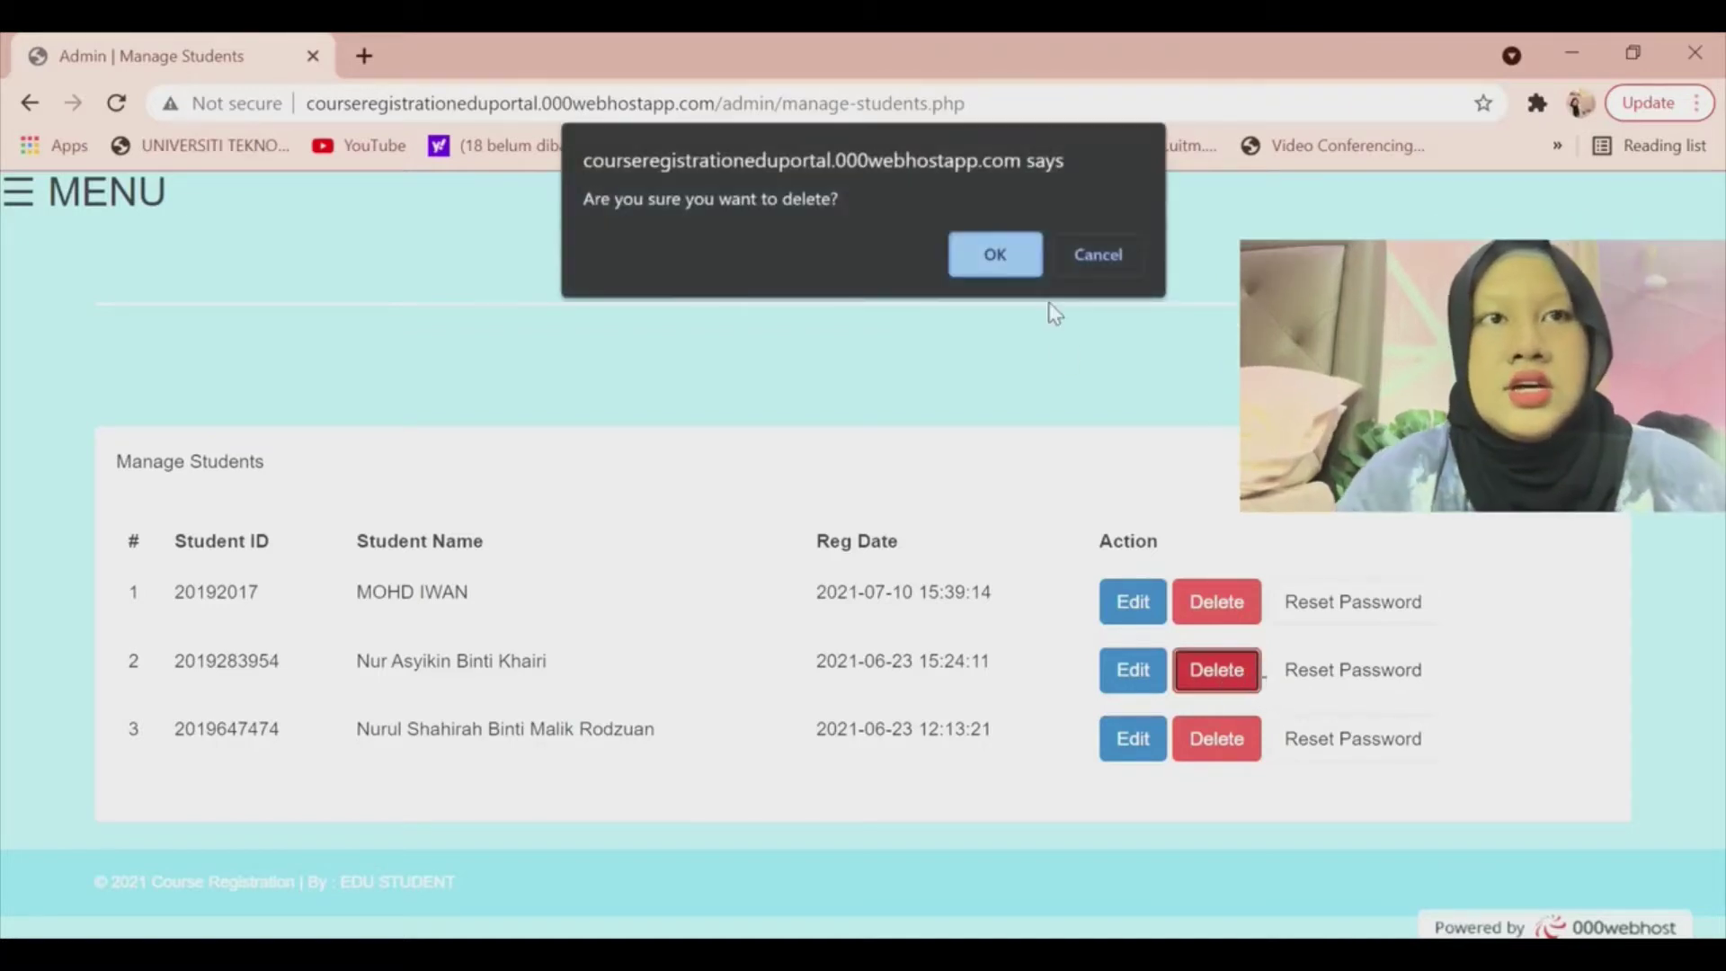
click(992, 263)
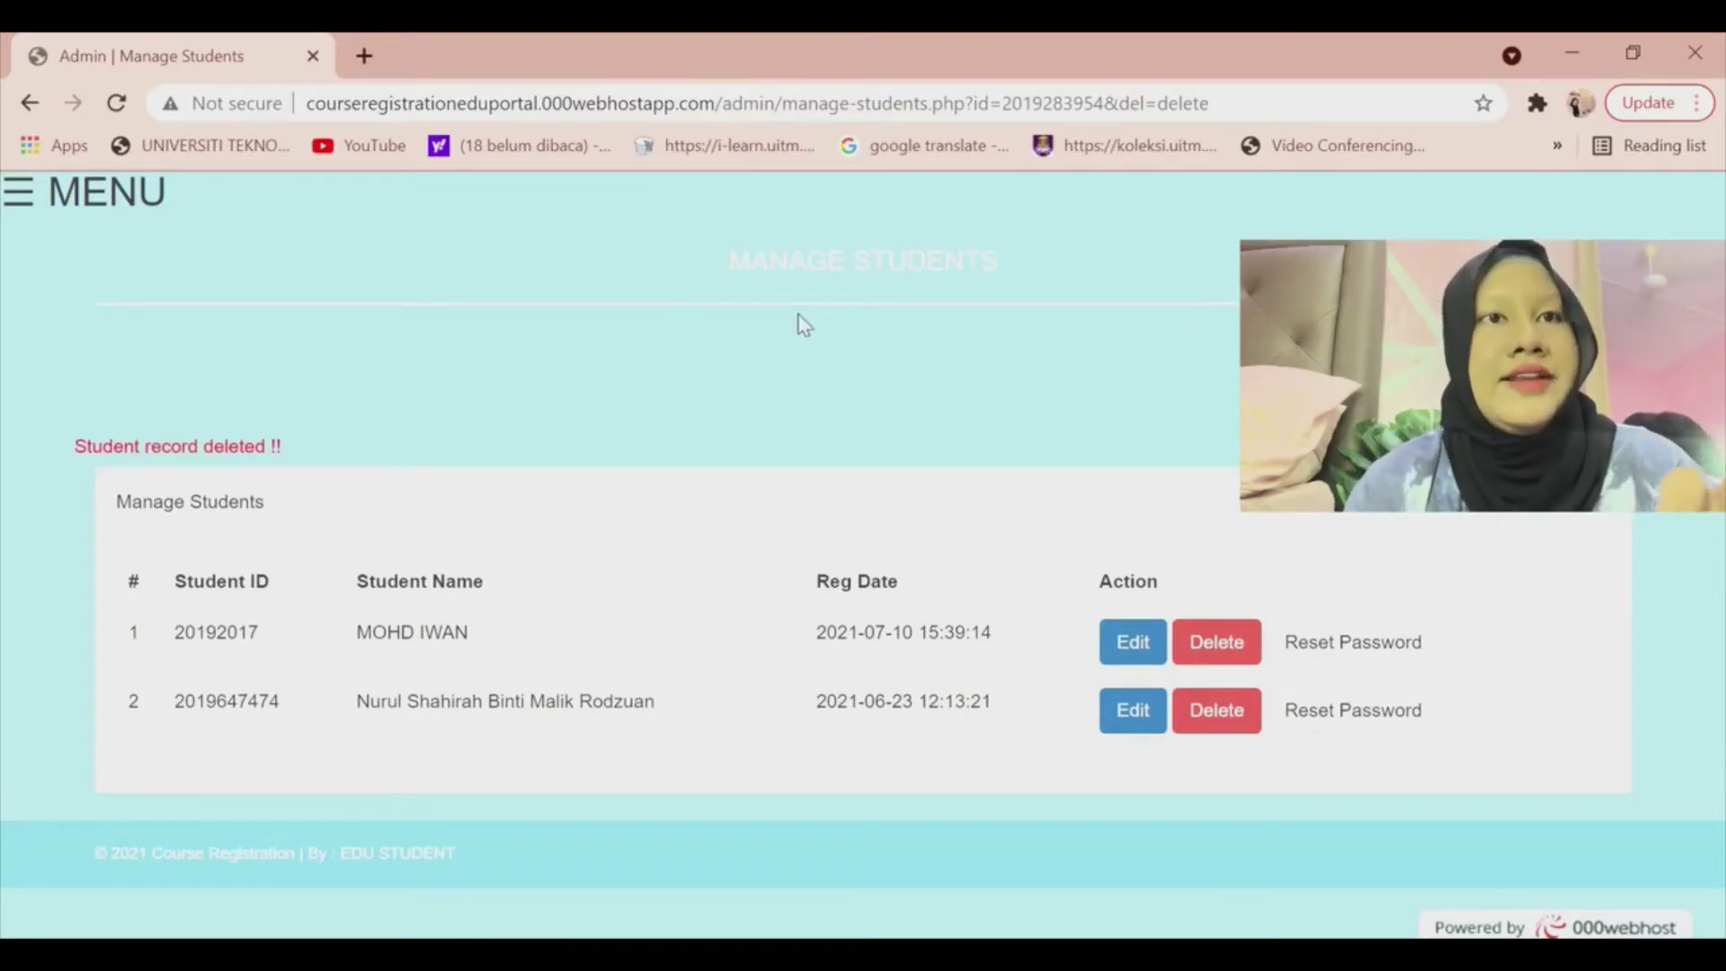
click(20, 205)
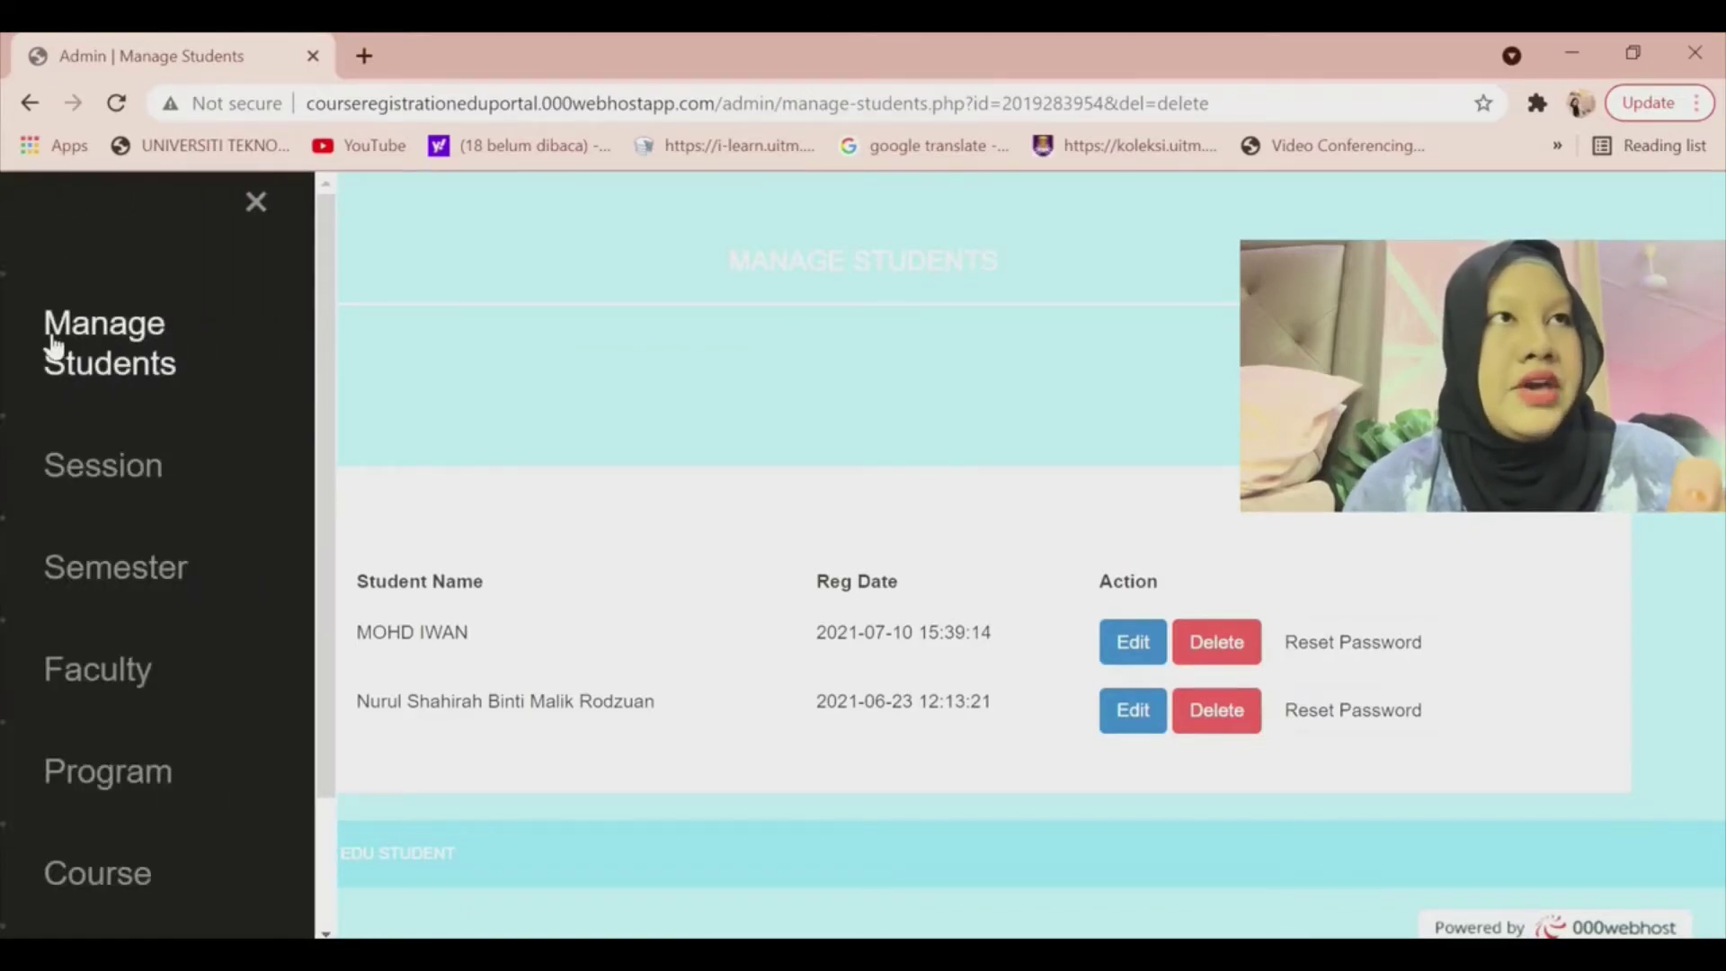
Go to the Session page from the sidebar menu.
scroll(36, 467, down, 2)
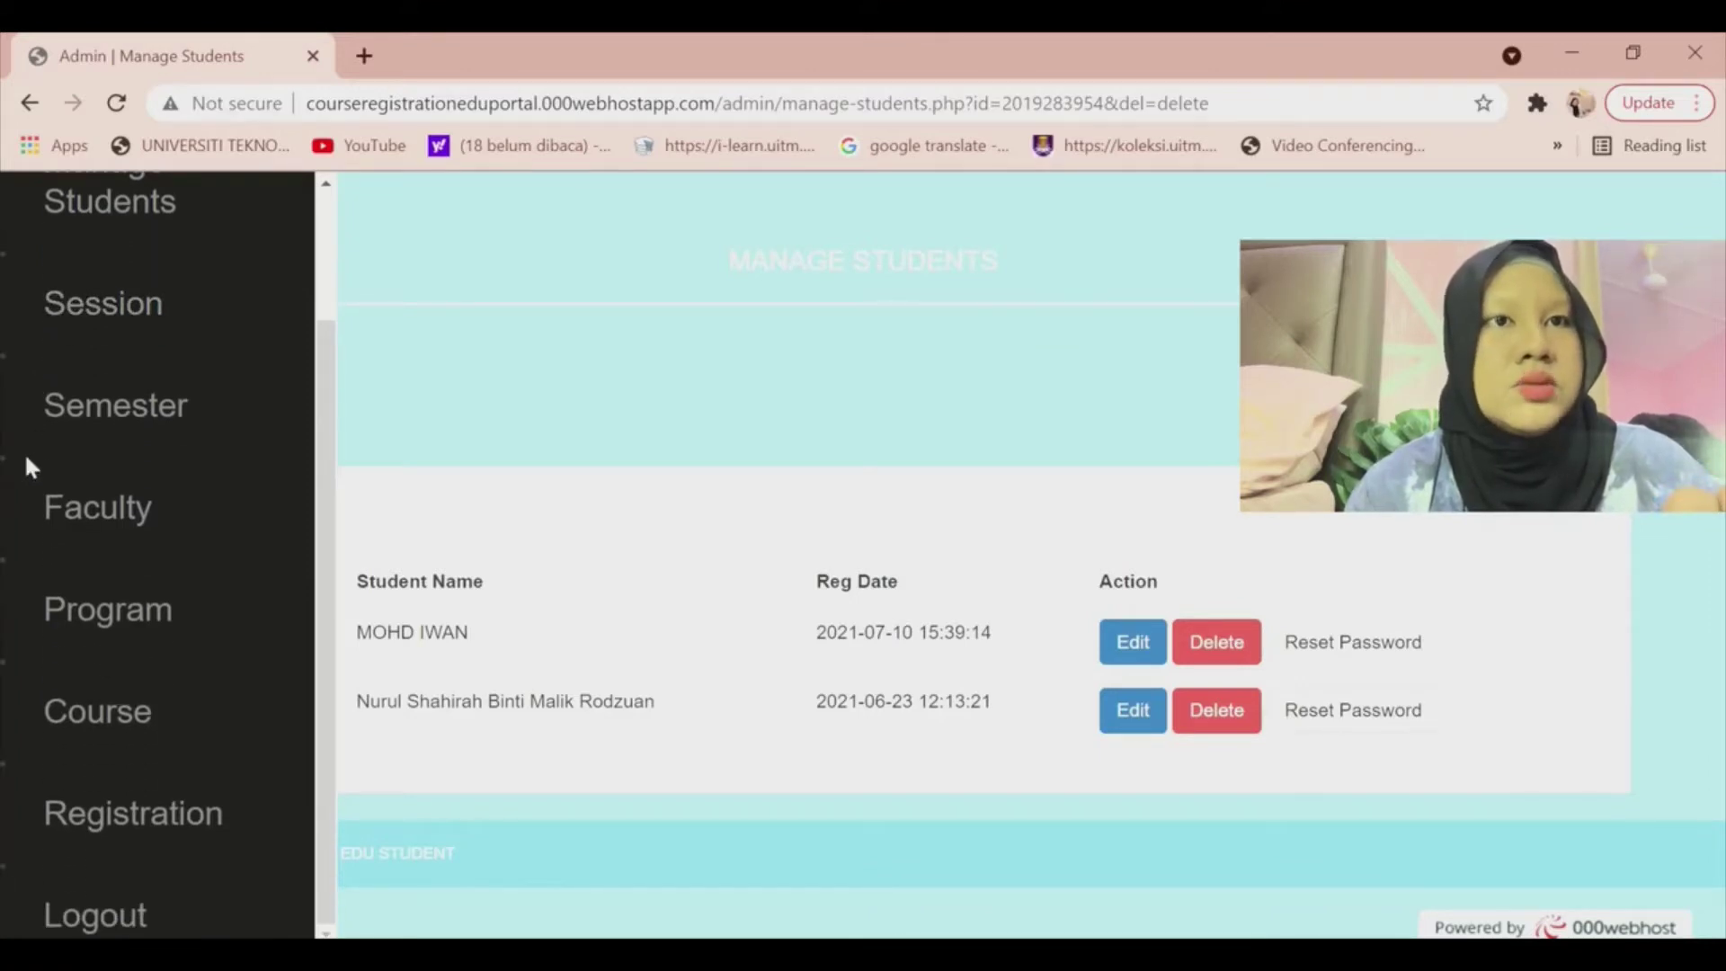
scroll(27, 460, up, 2)
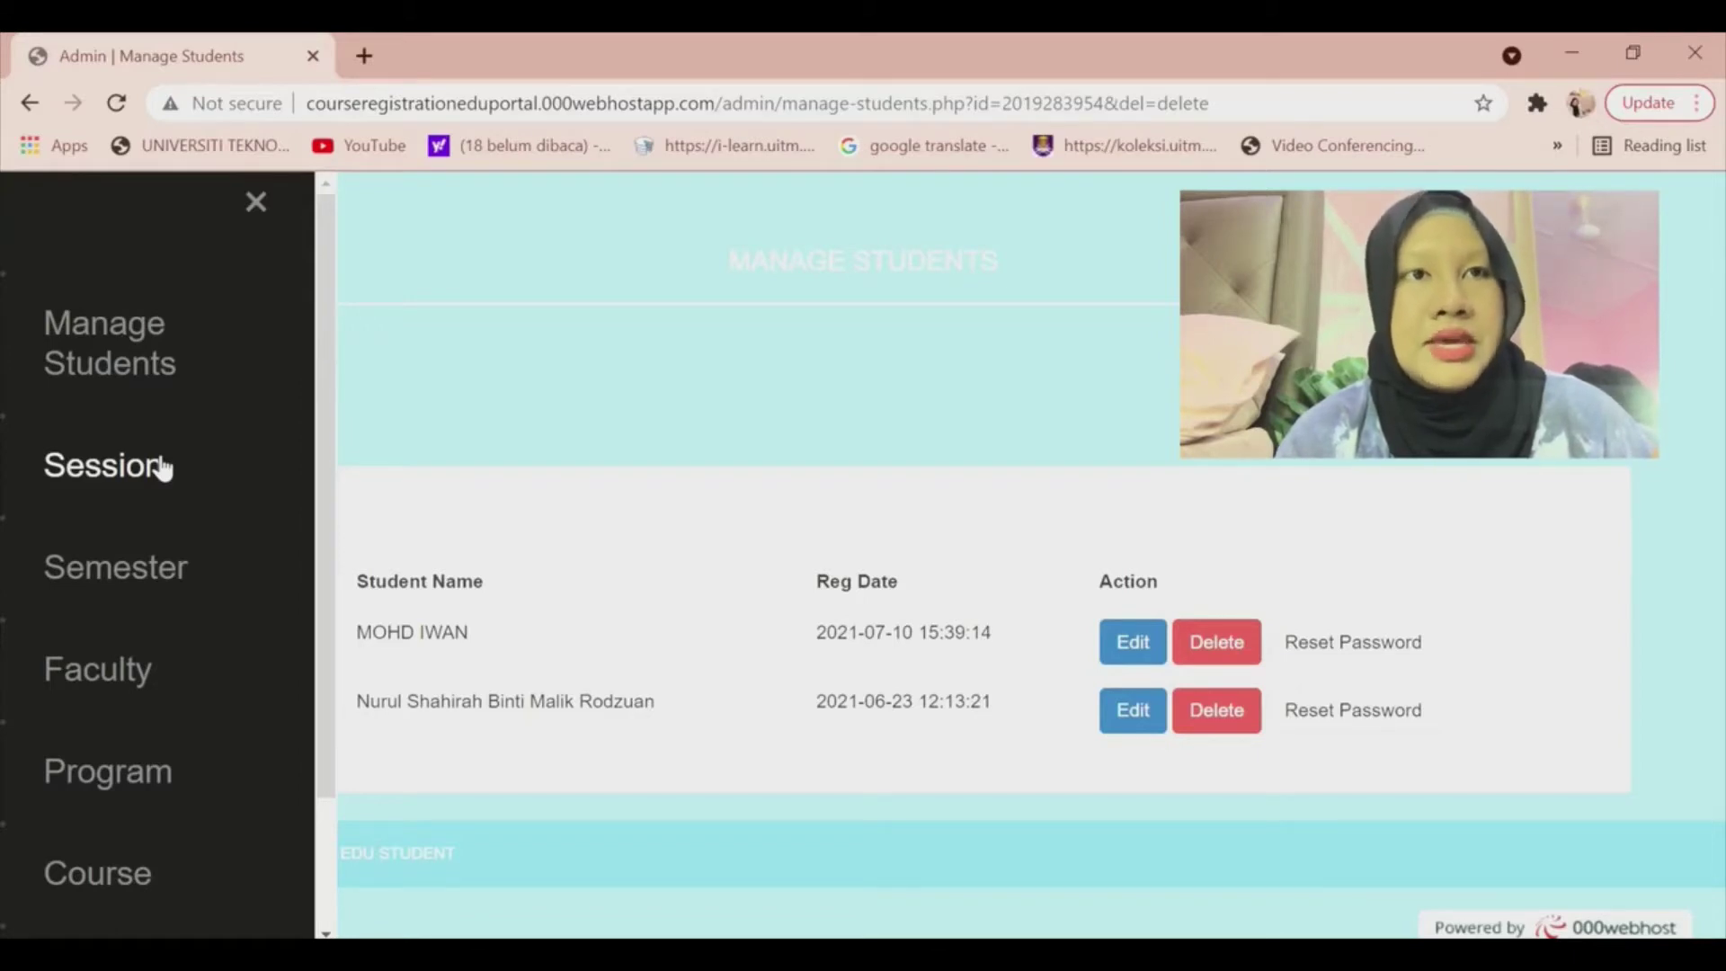
click(162, 467)
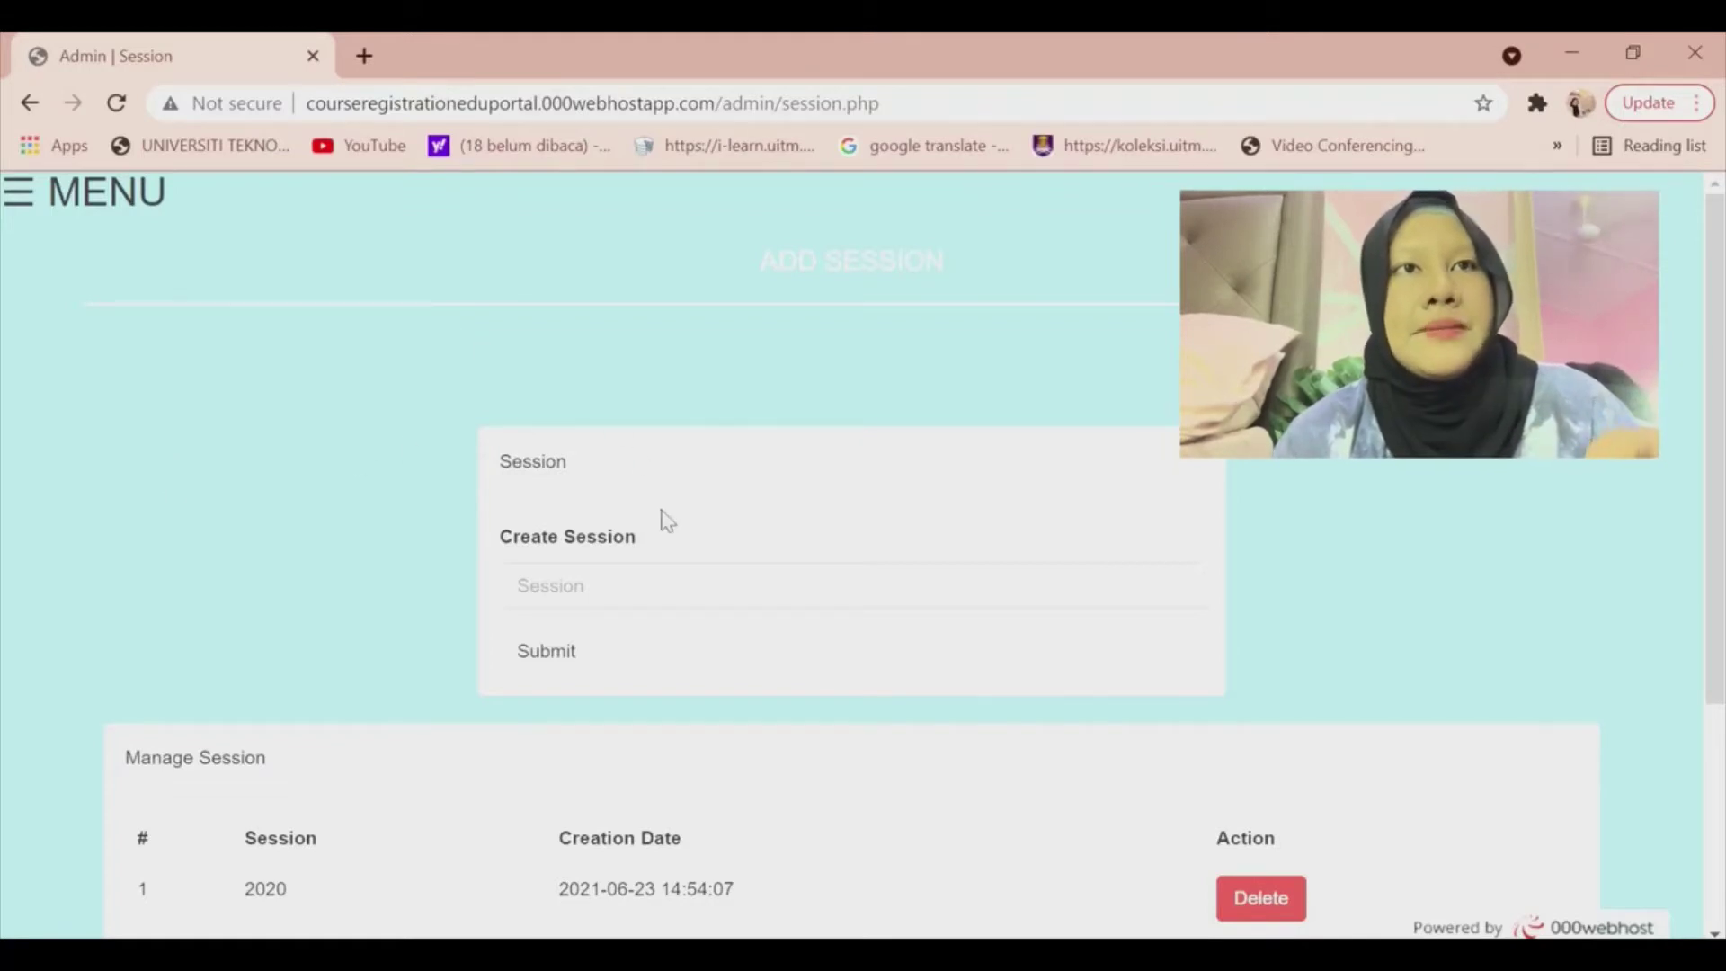
Create a new session named 2025.
click(691, 590)
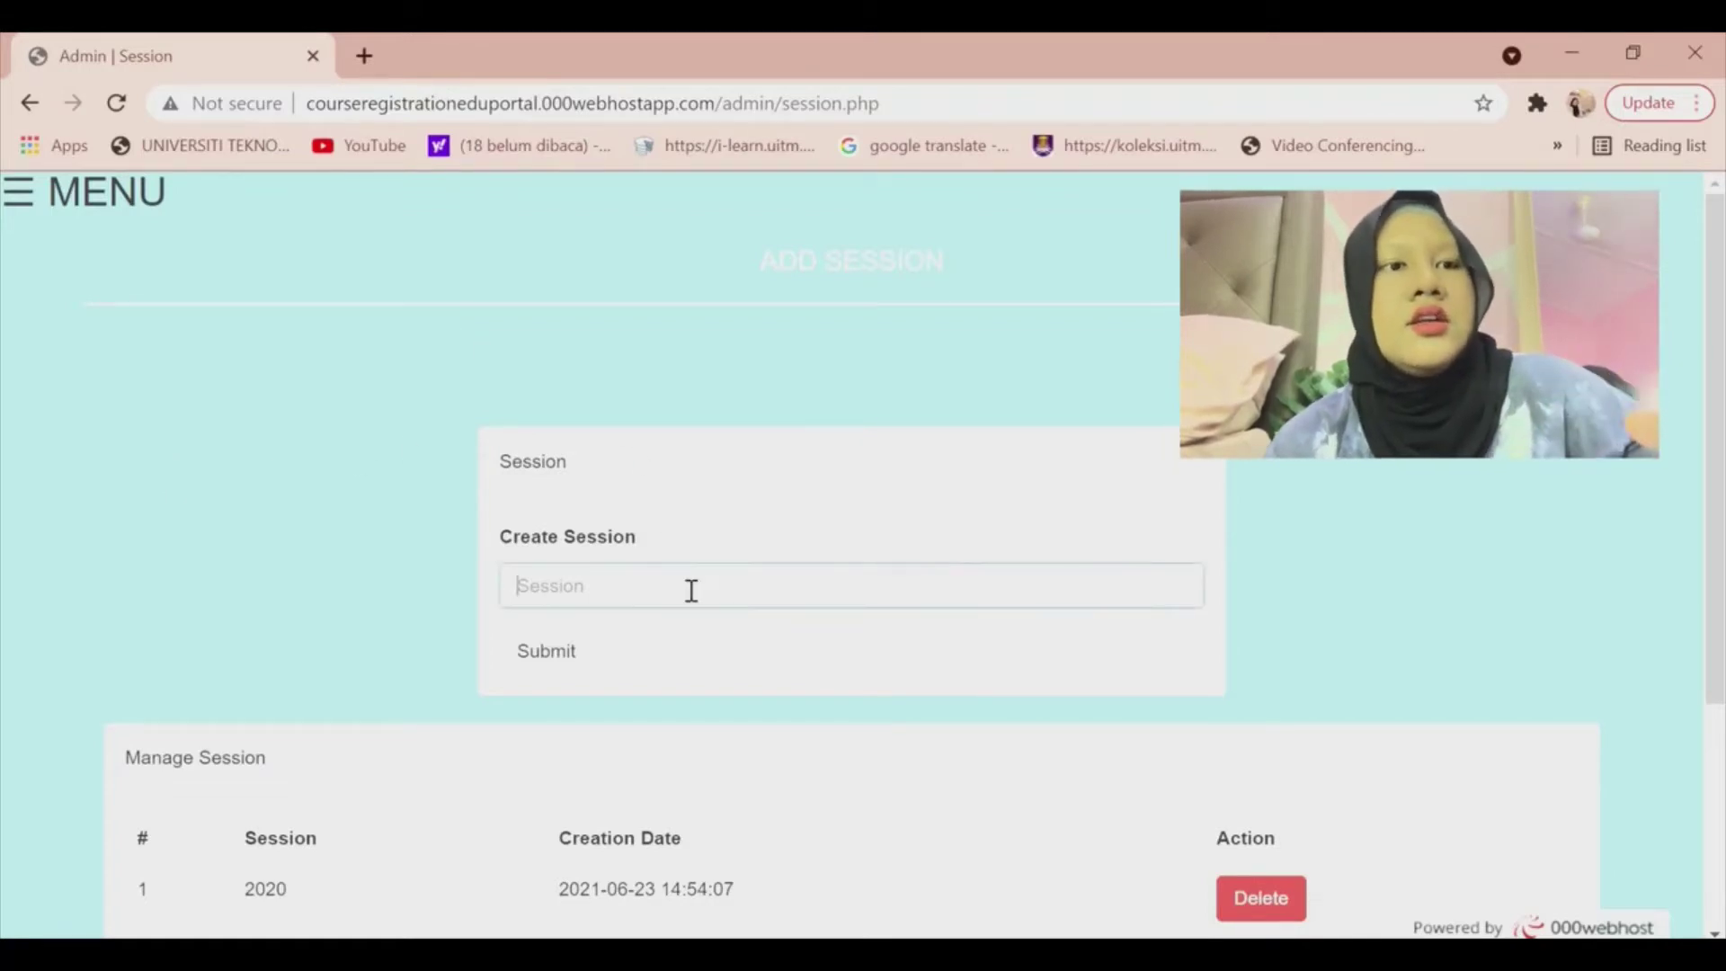
text(20)
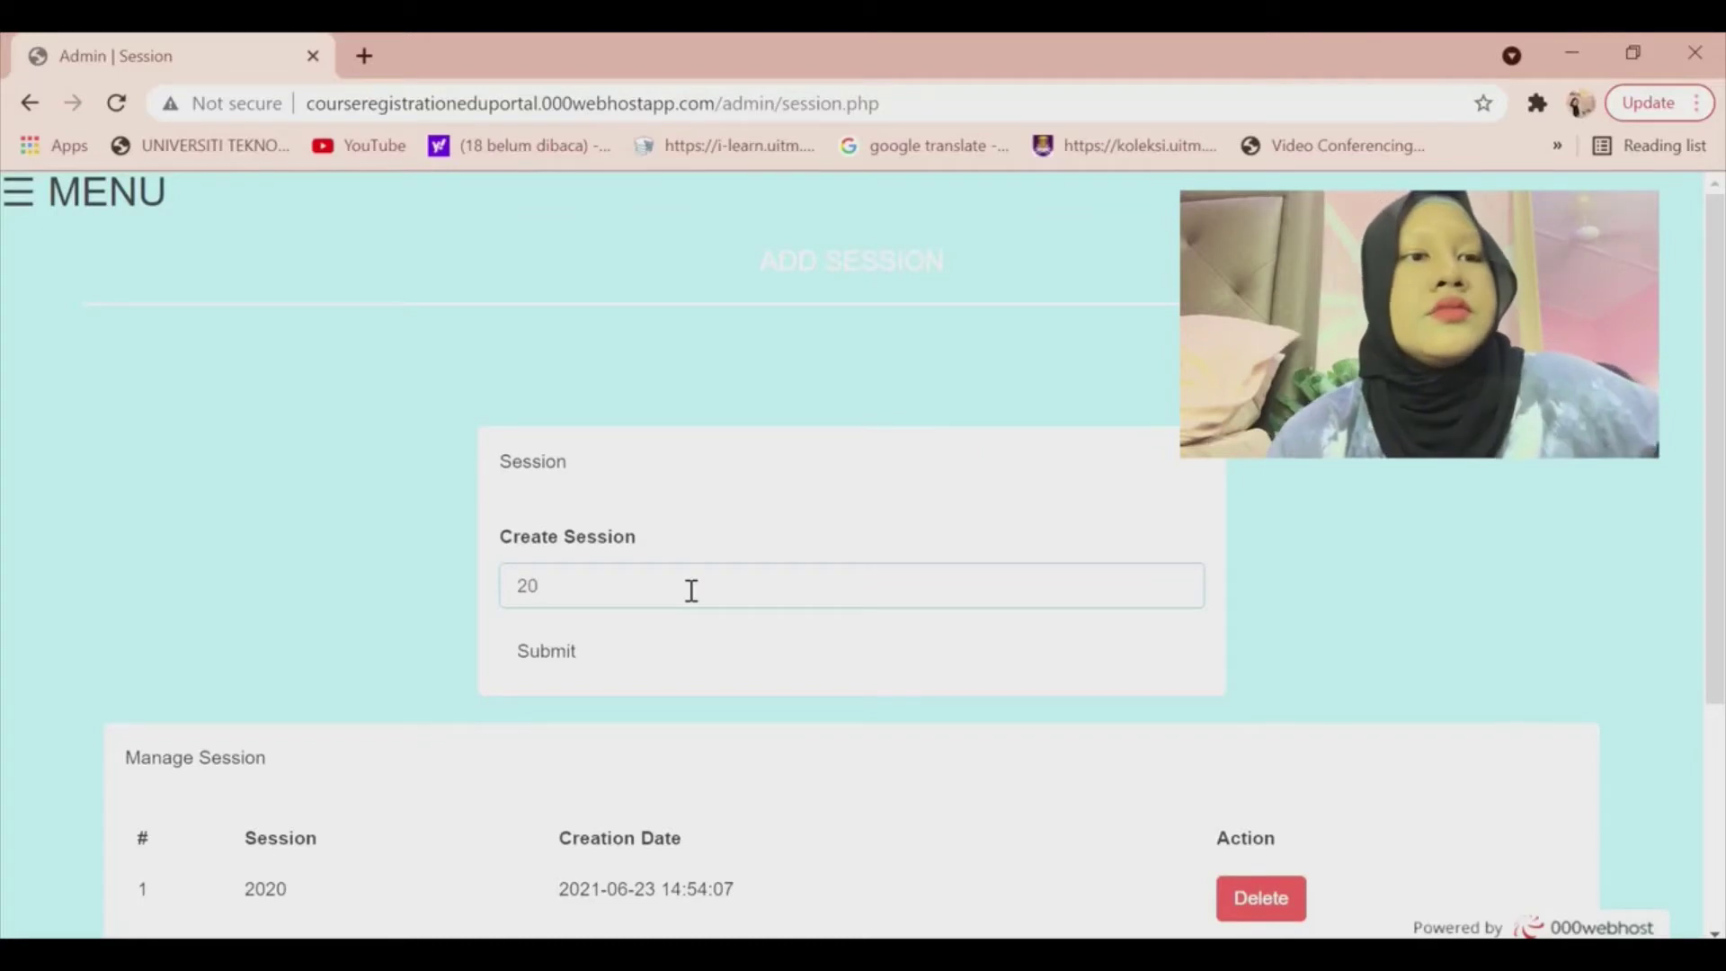
text(25)
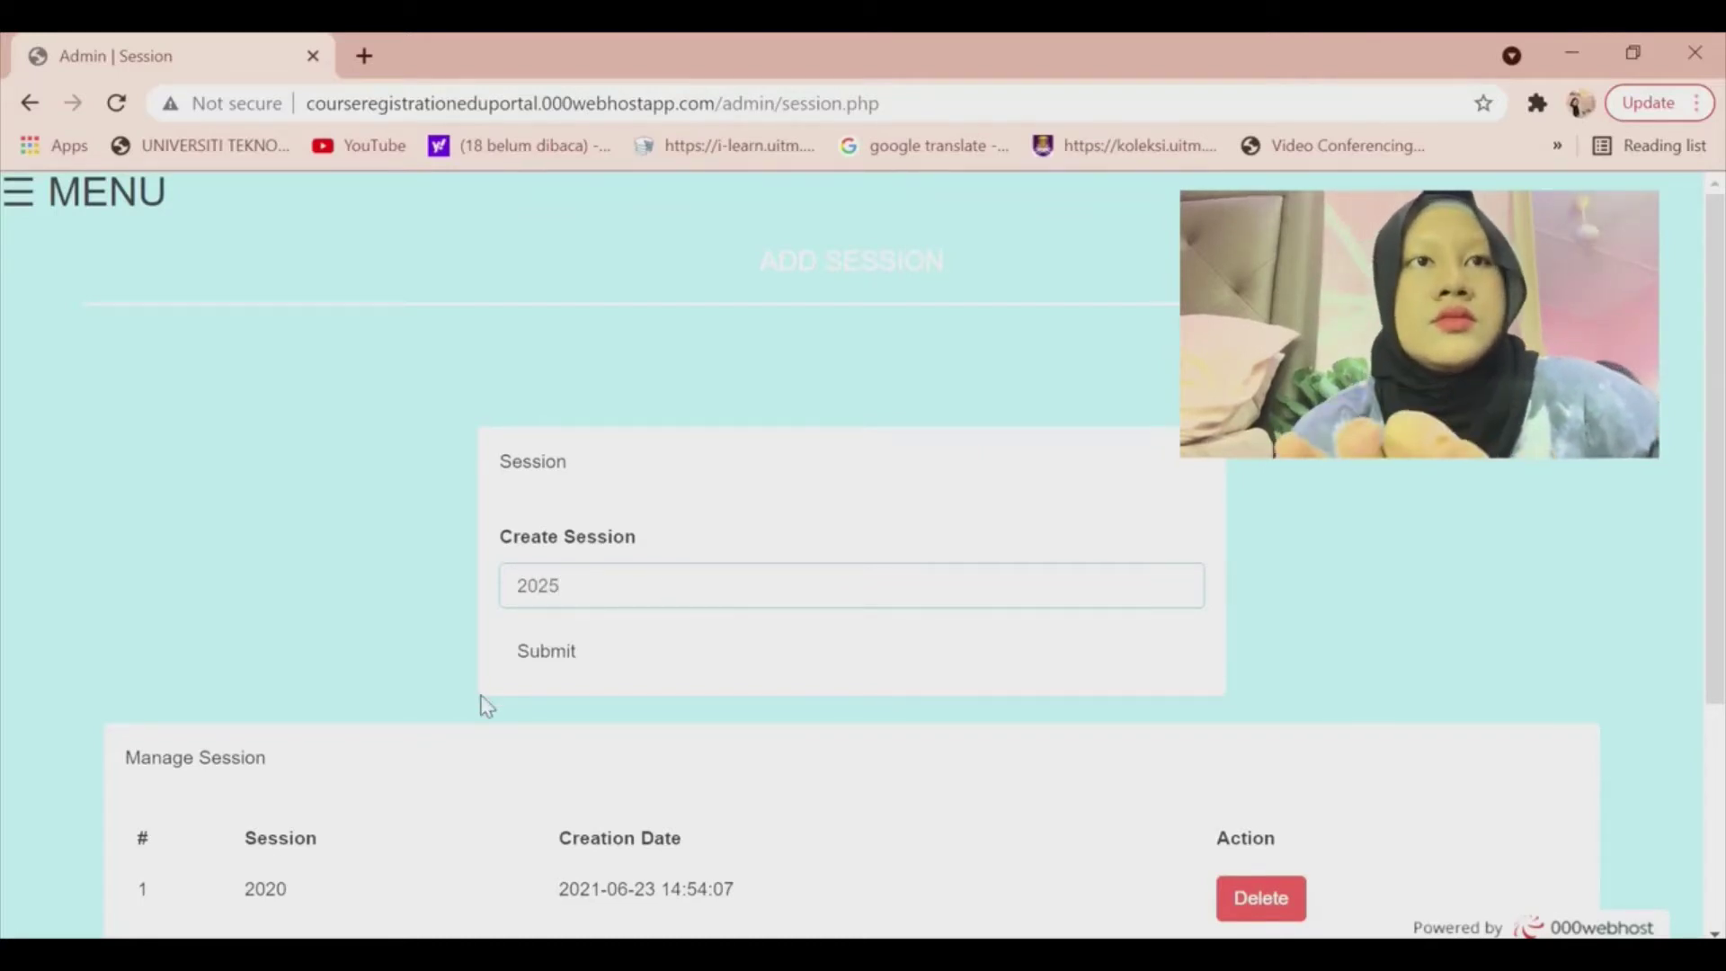
click(561, 665)
click(562, 667)
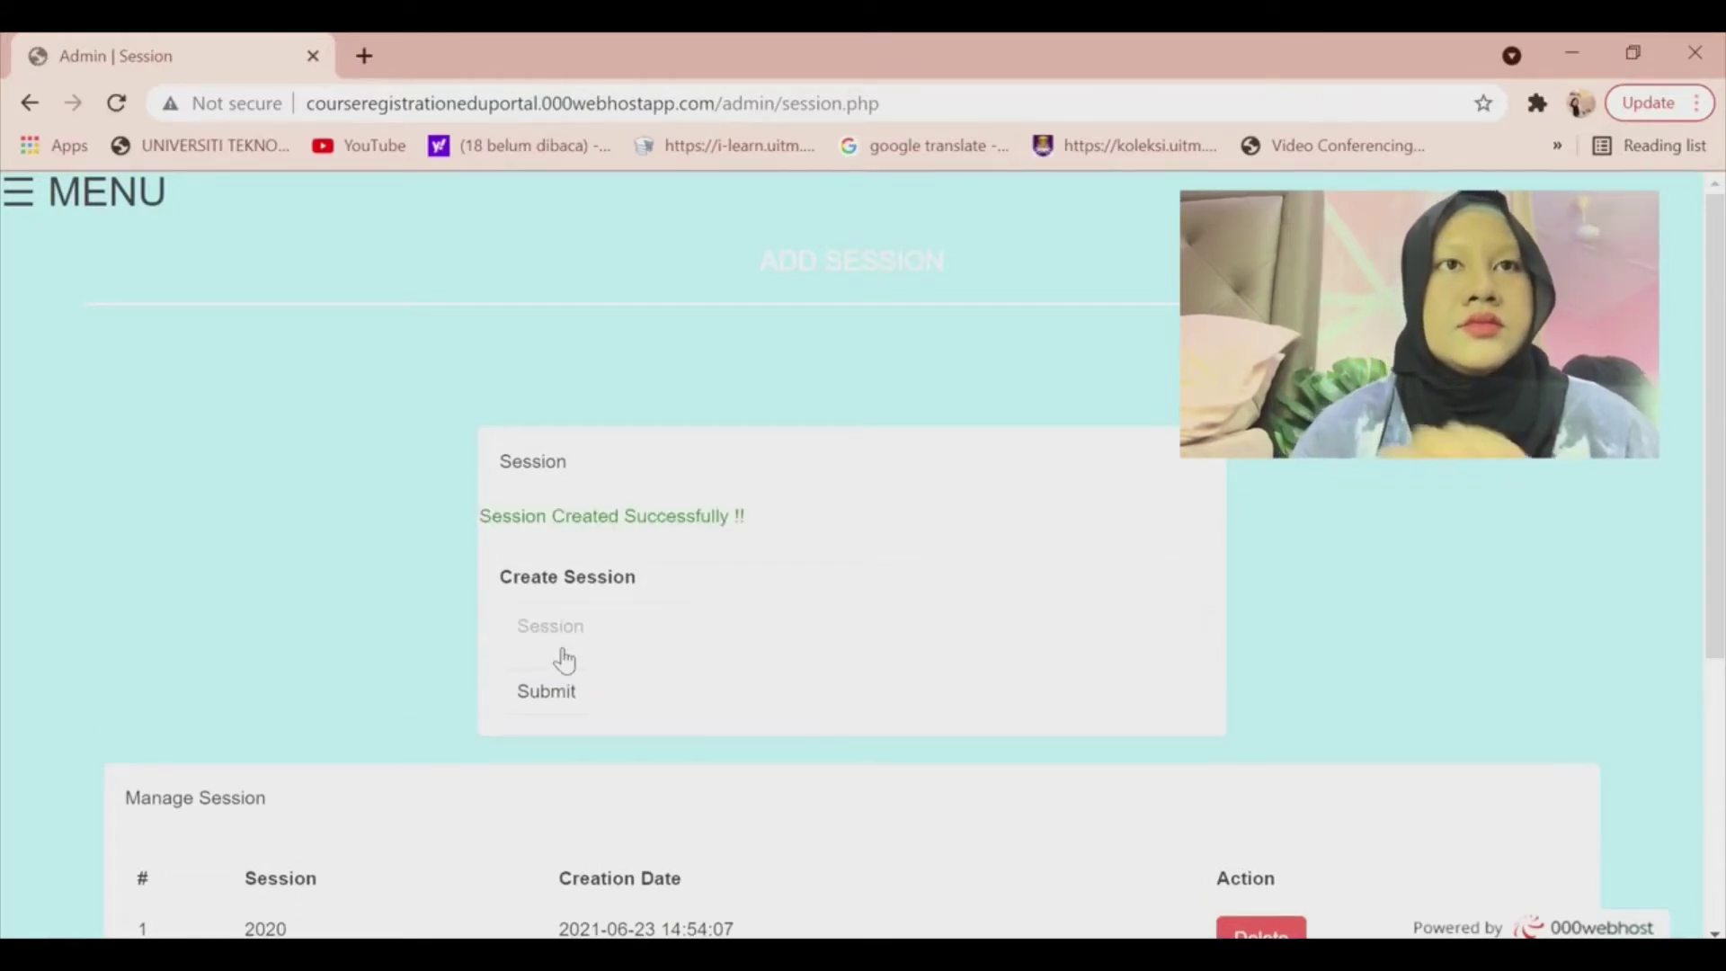
Delete the 2025 session from the list again, confirming the prompt.
scroll(565, 660, down, 5)
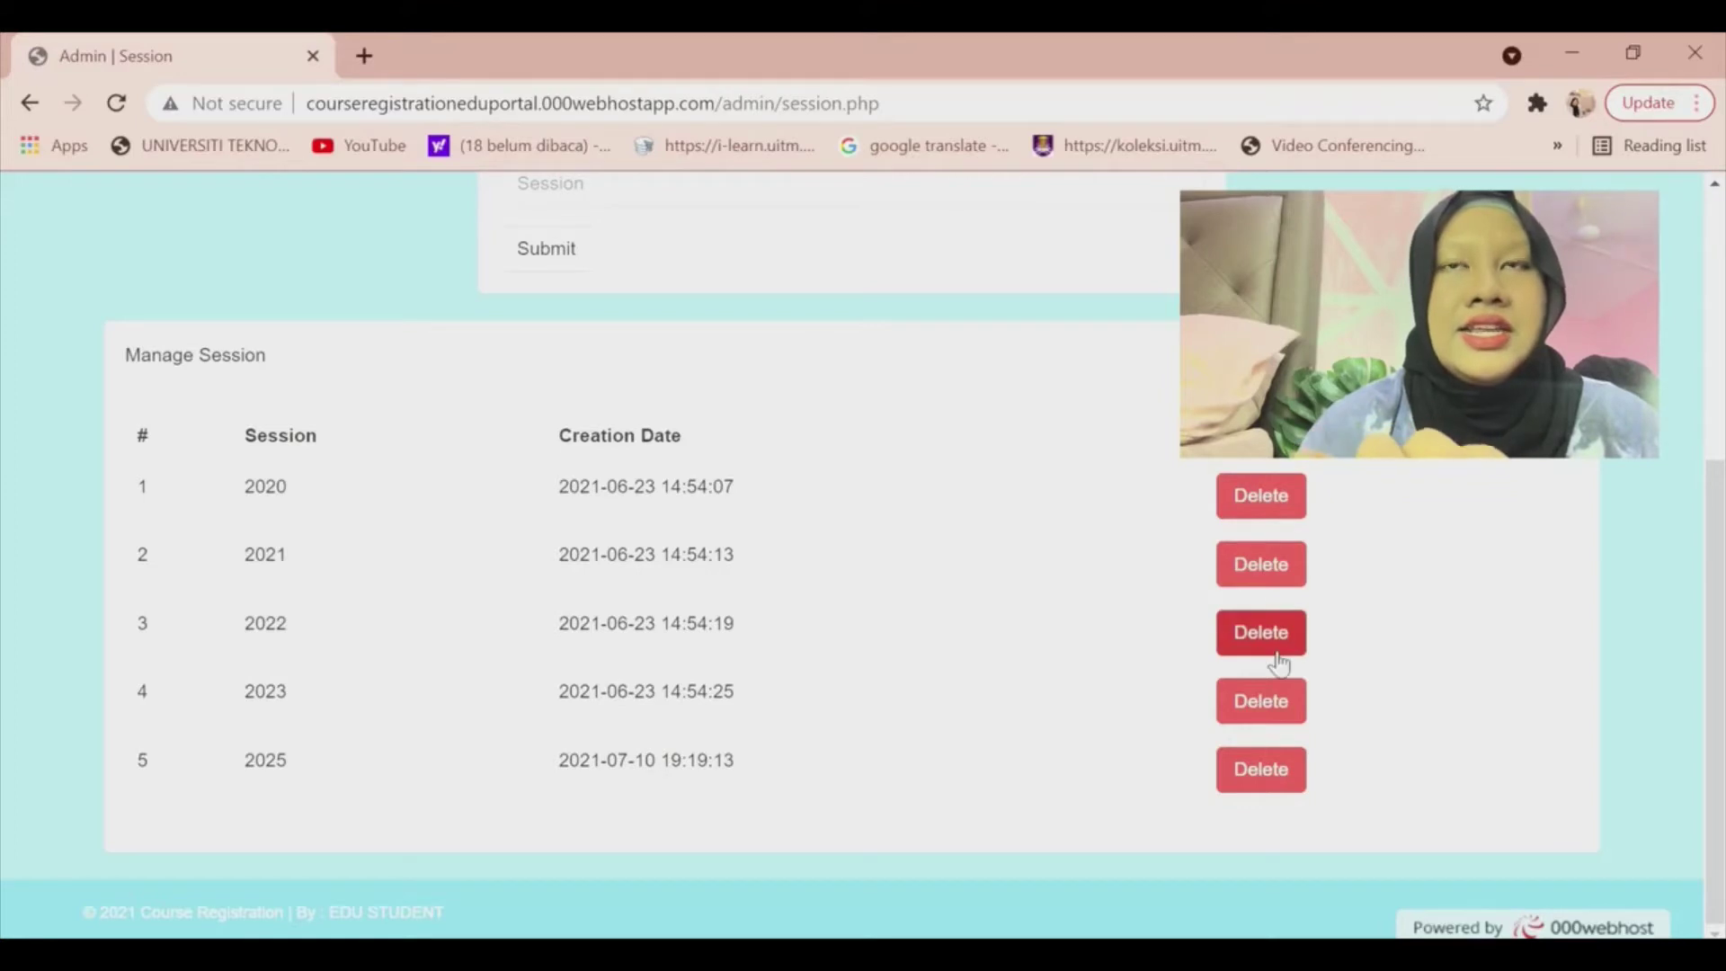
click(1281, 771)
click(996, 266)
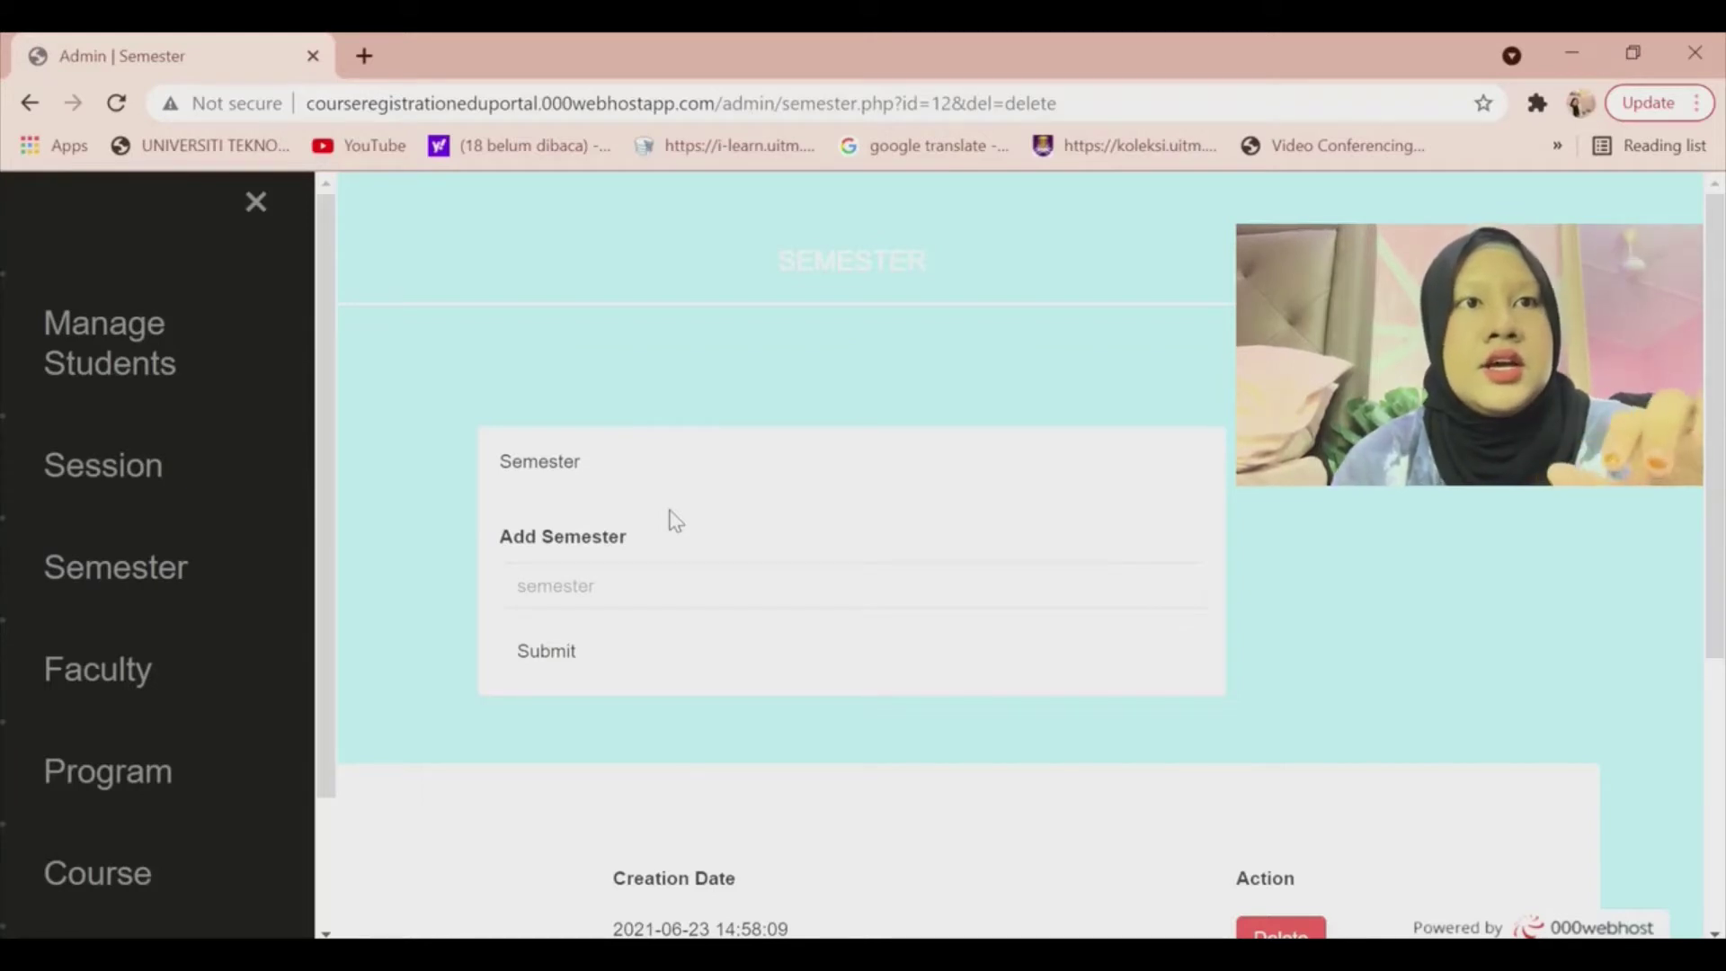
Add semester 6 to the semester list.
click(730, 605)
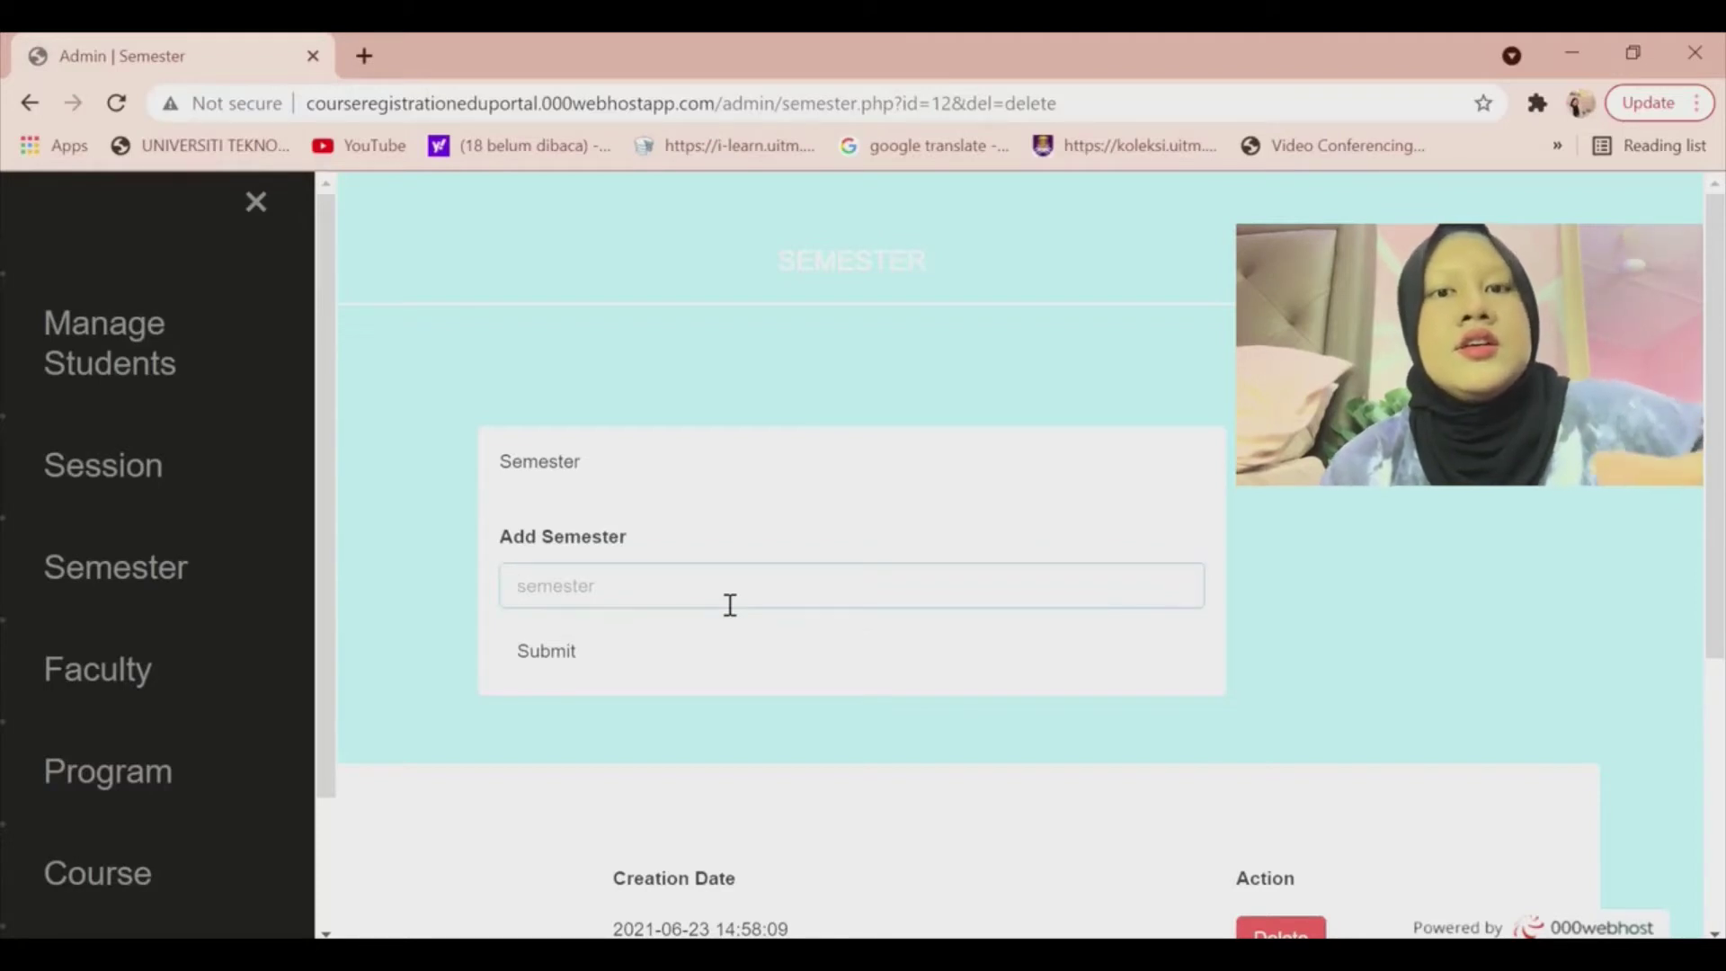
text(6)
click(573, 645)
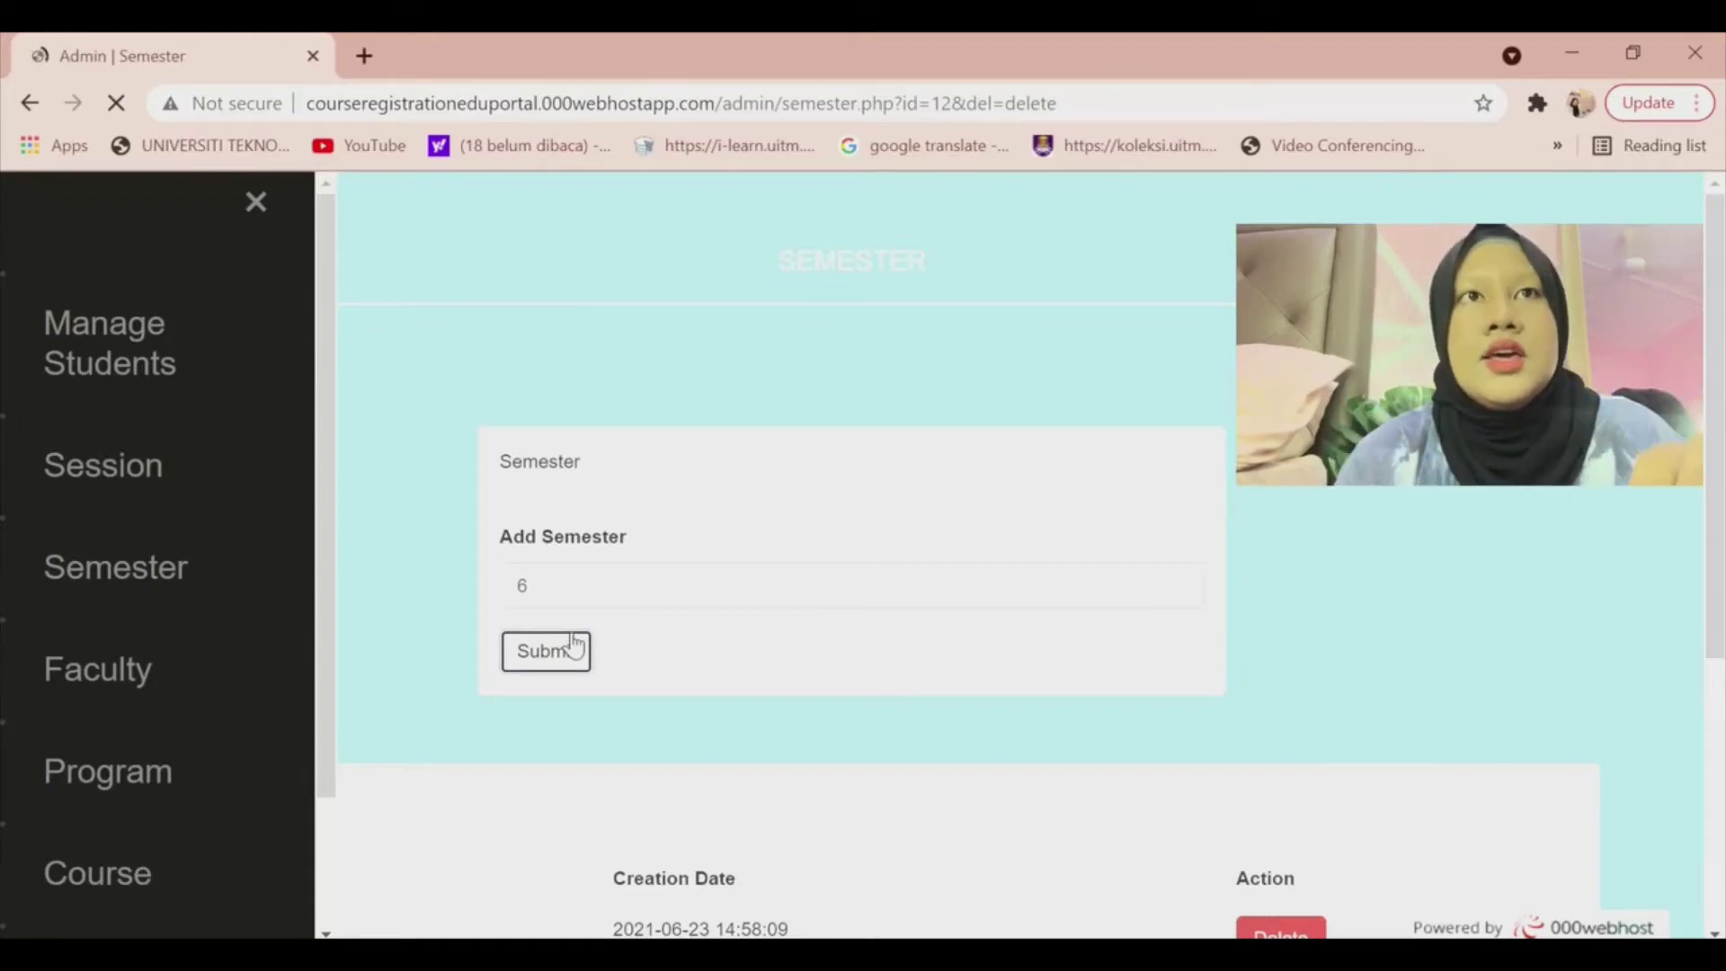
Delete semester 6 again, confirming the prompt.
scroll(573, 645, down, 6)
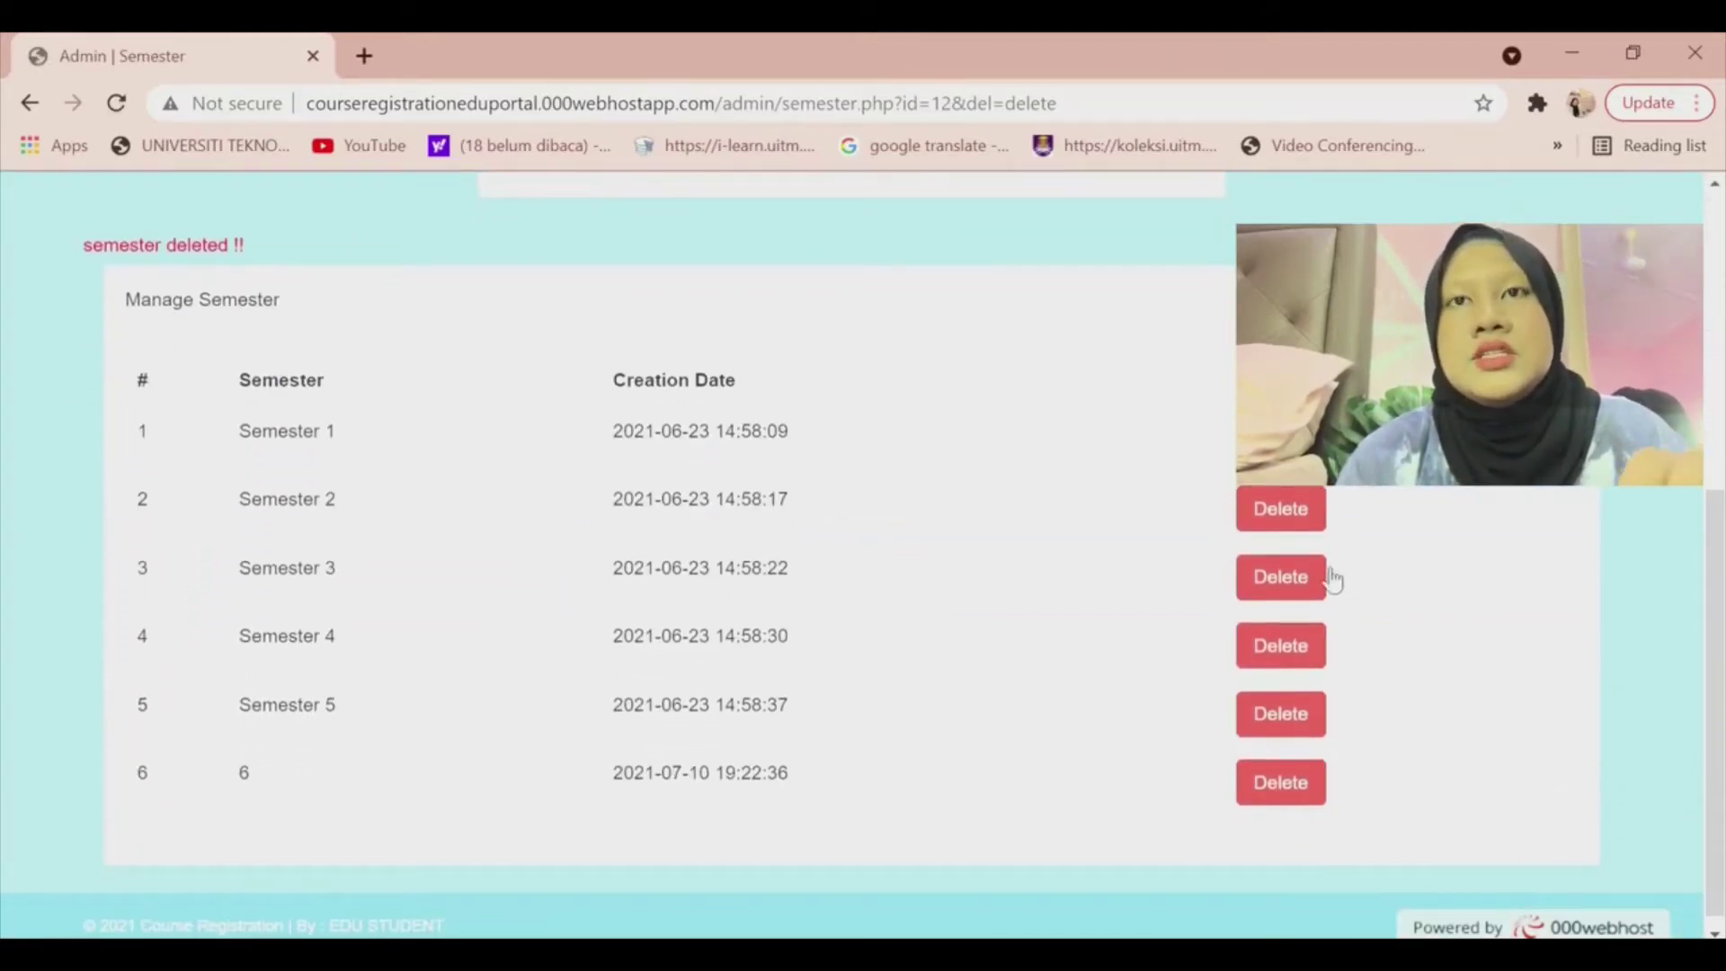
click(1276, 782)
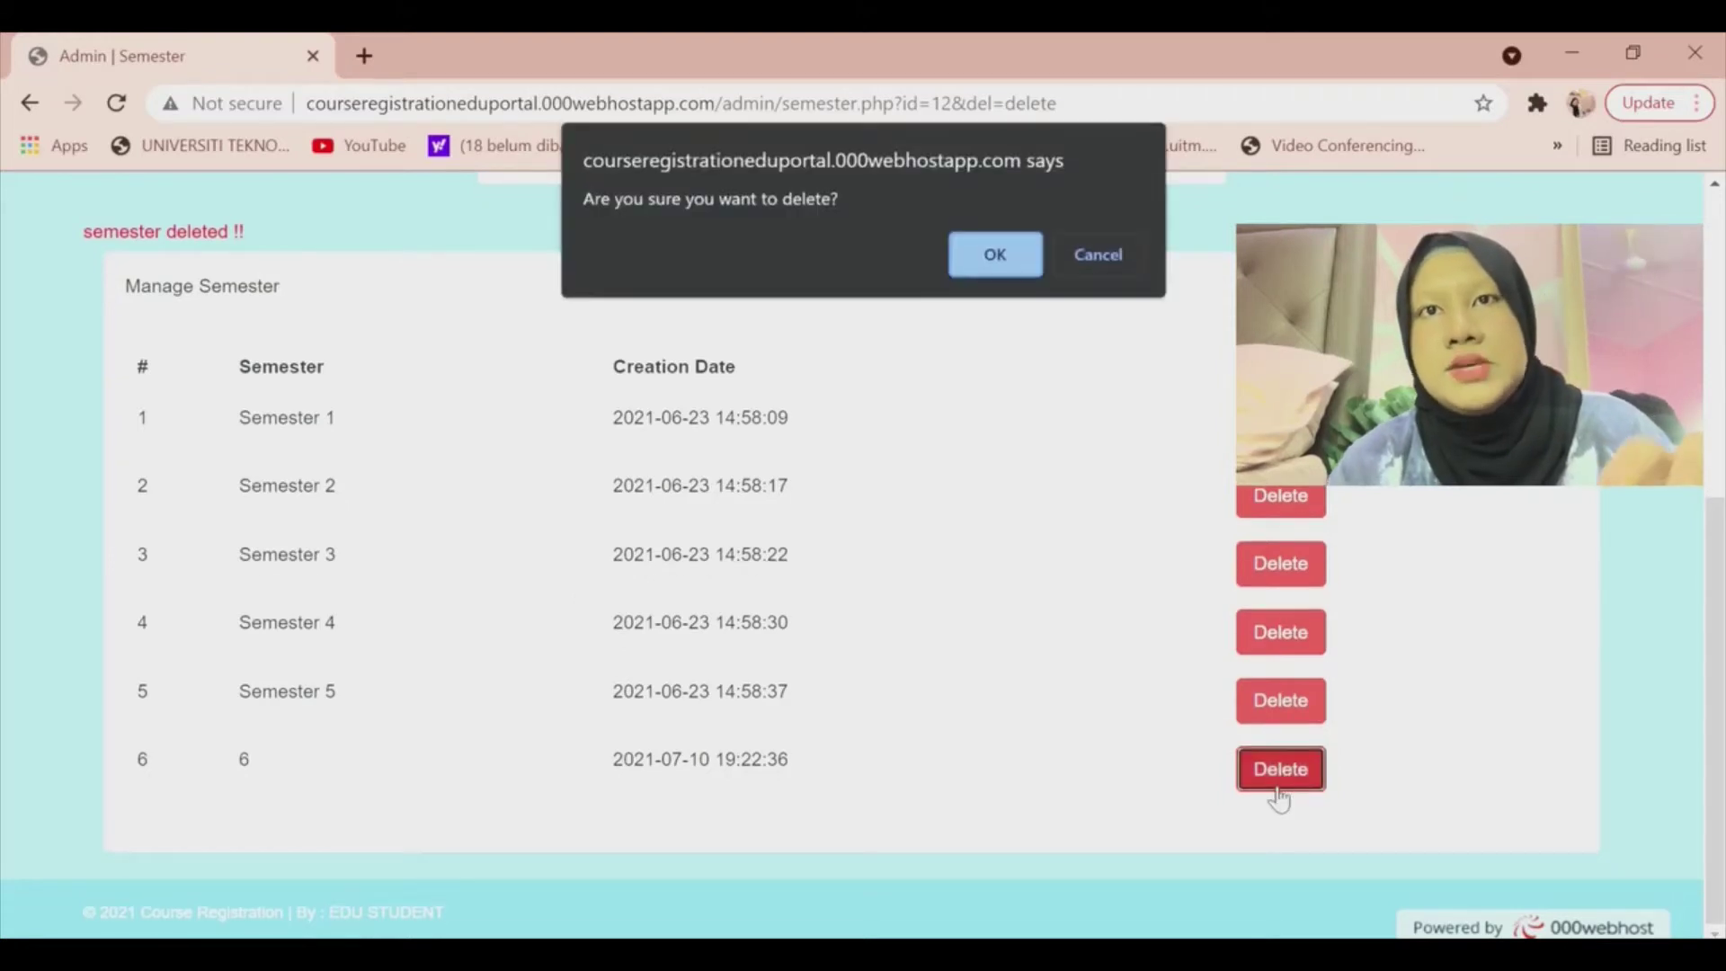
click(995, 254)
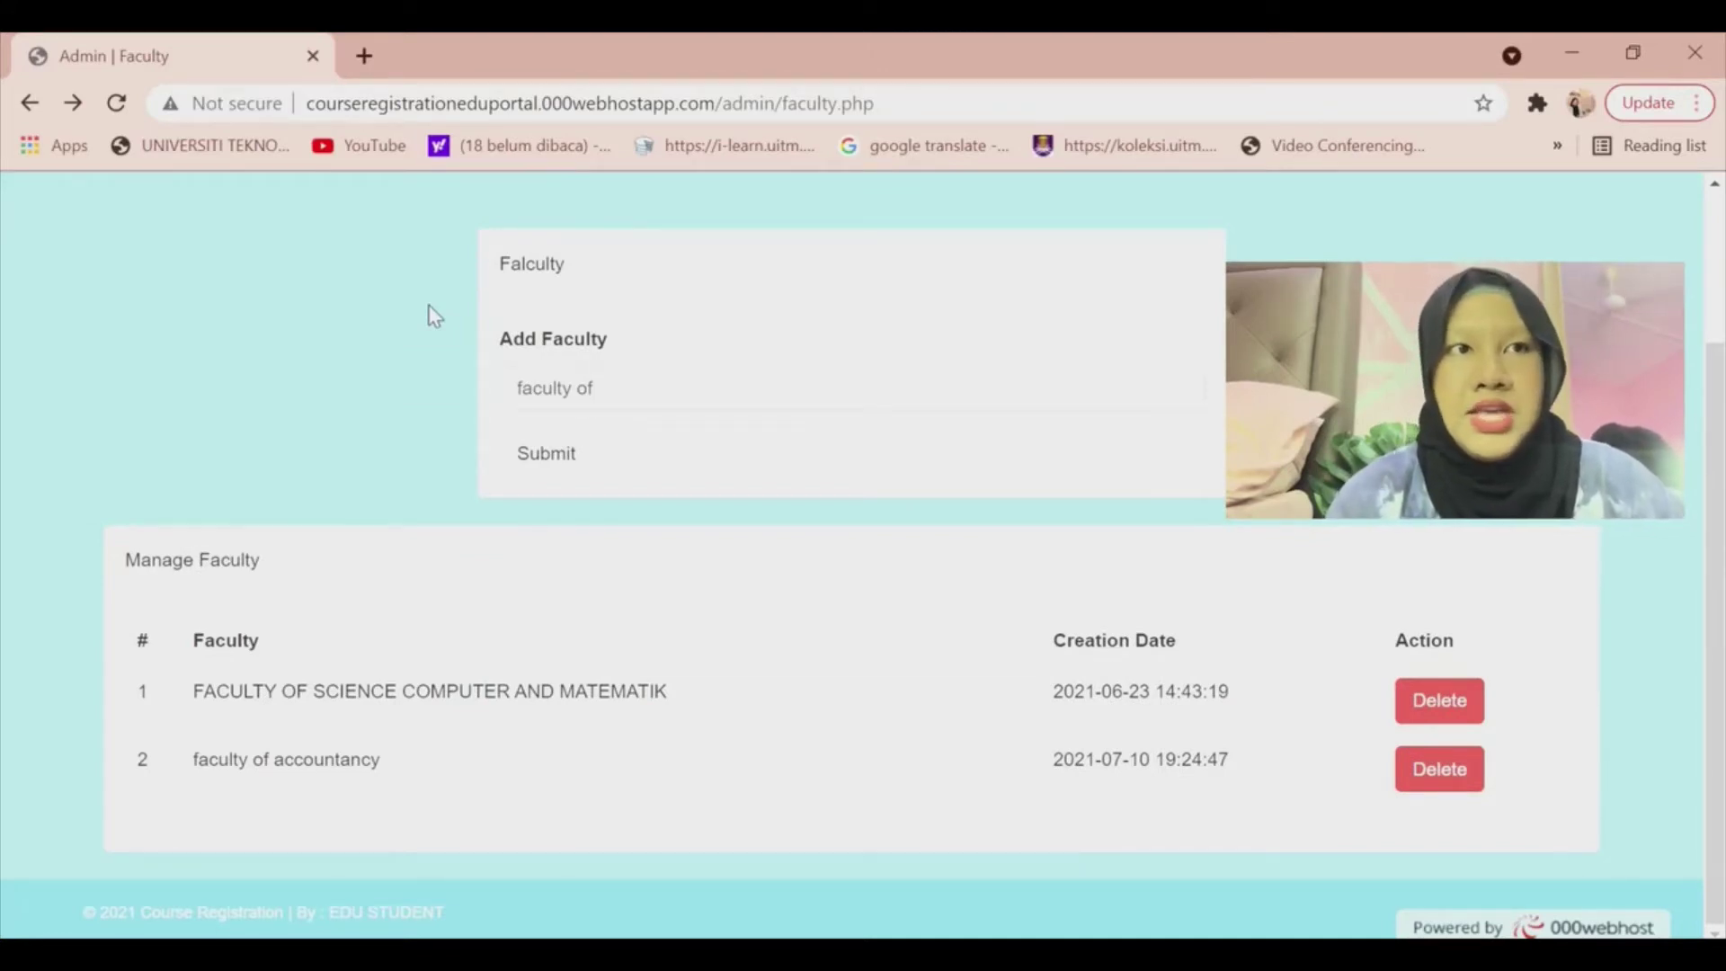
Complete the faculty name as 'faculty of accontancy', submit it and check the faculty list.
click(652, 399)
text(acc)
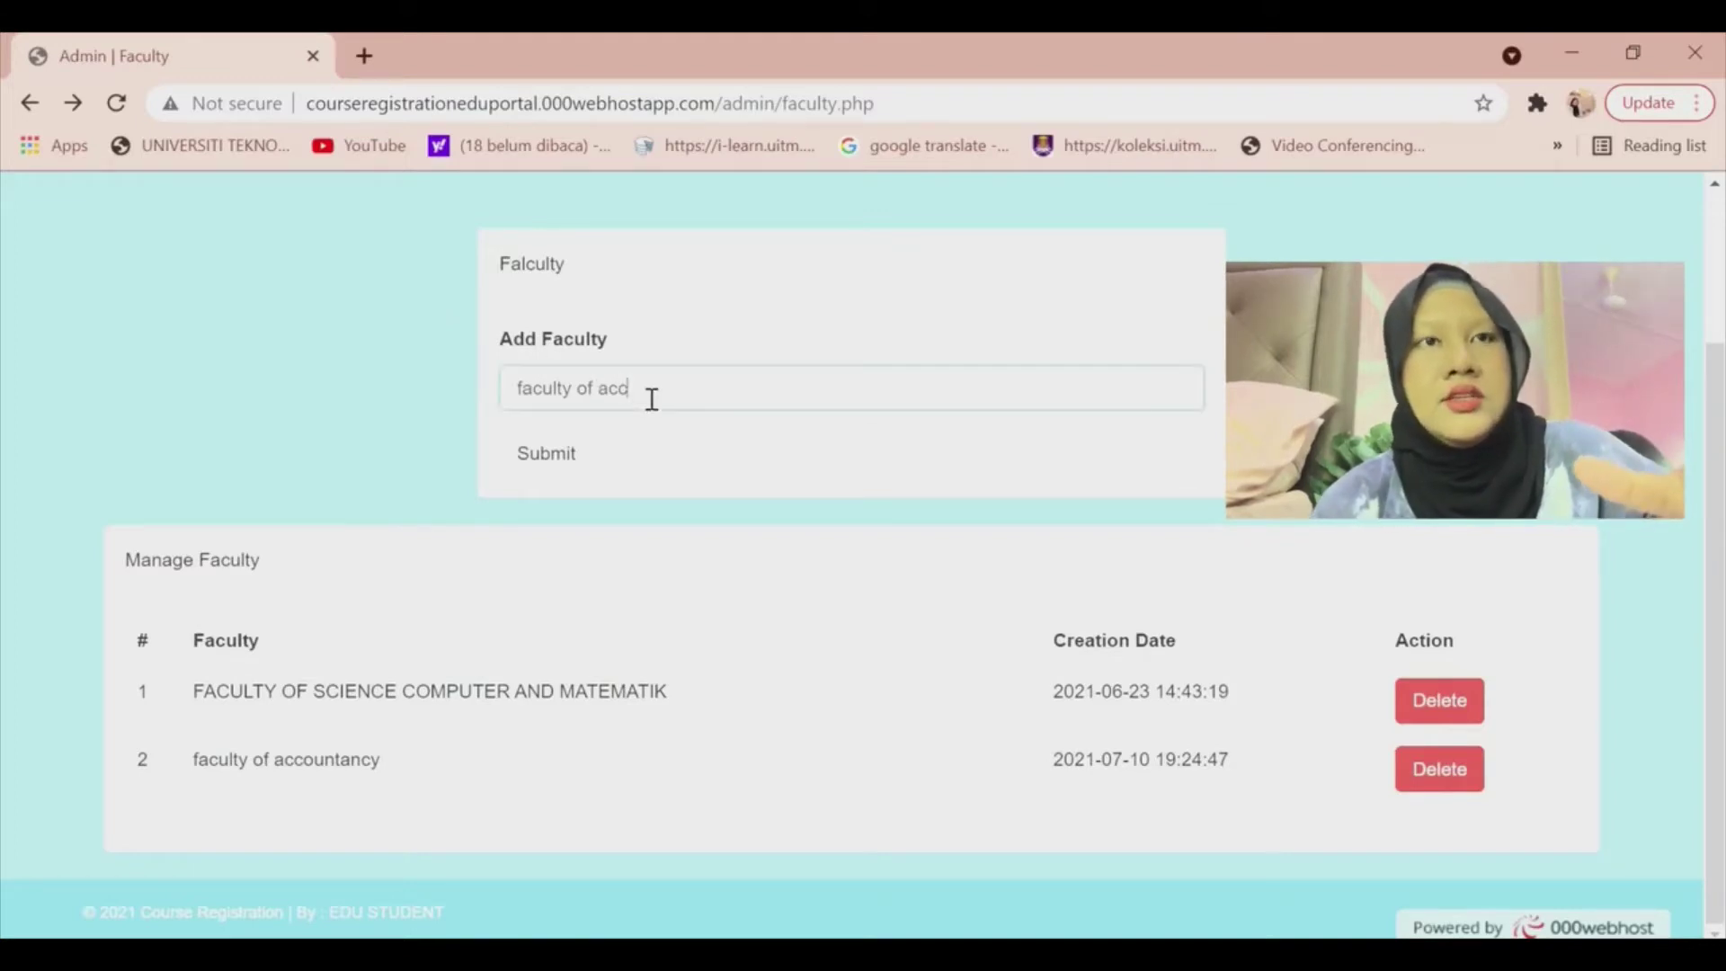
text(ountan)
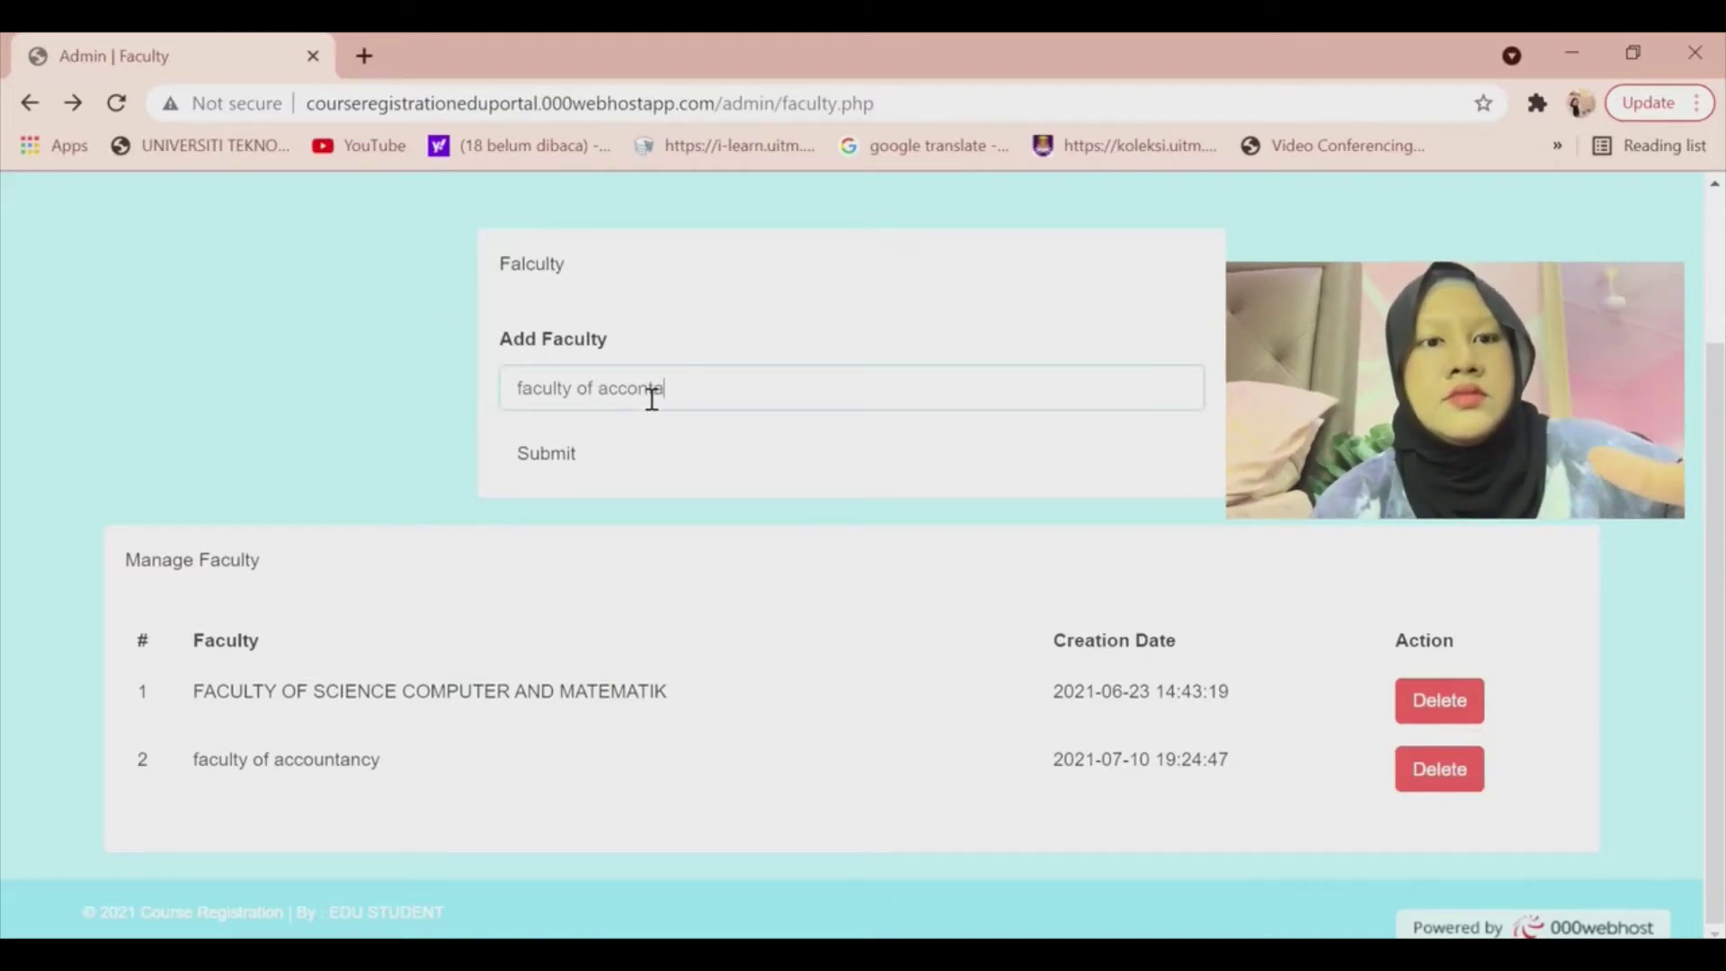
text(cy)
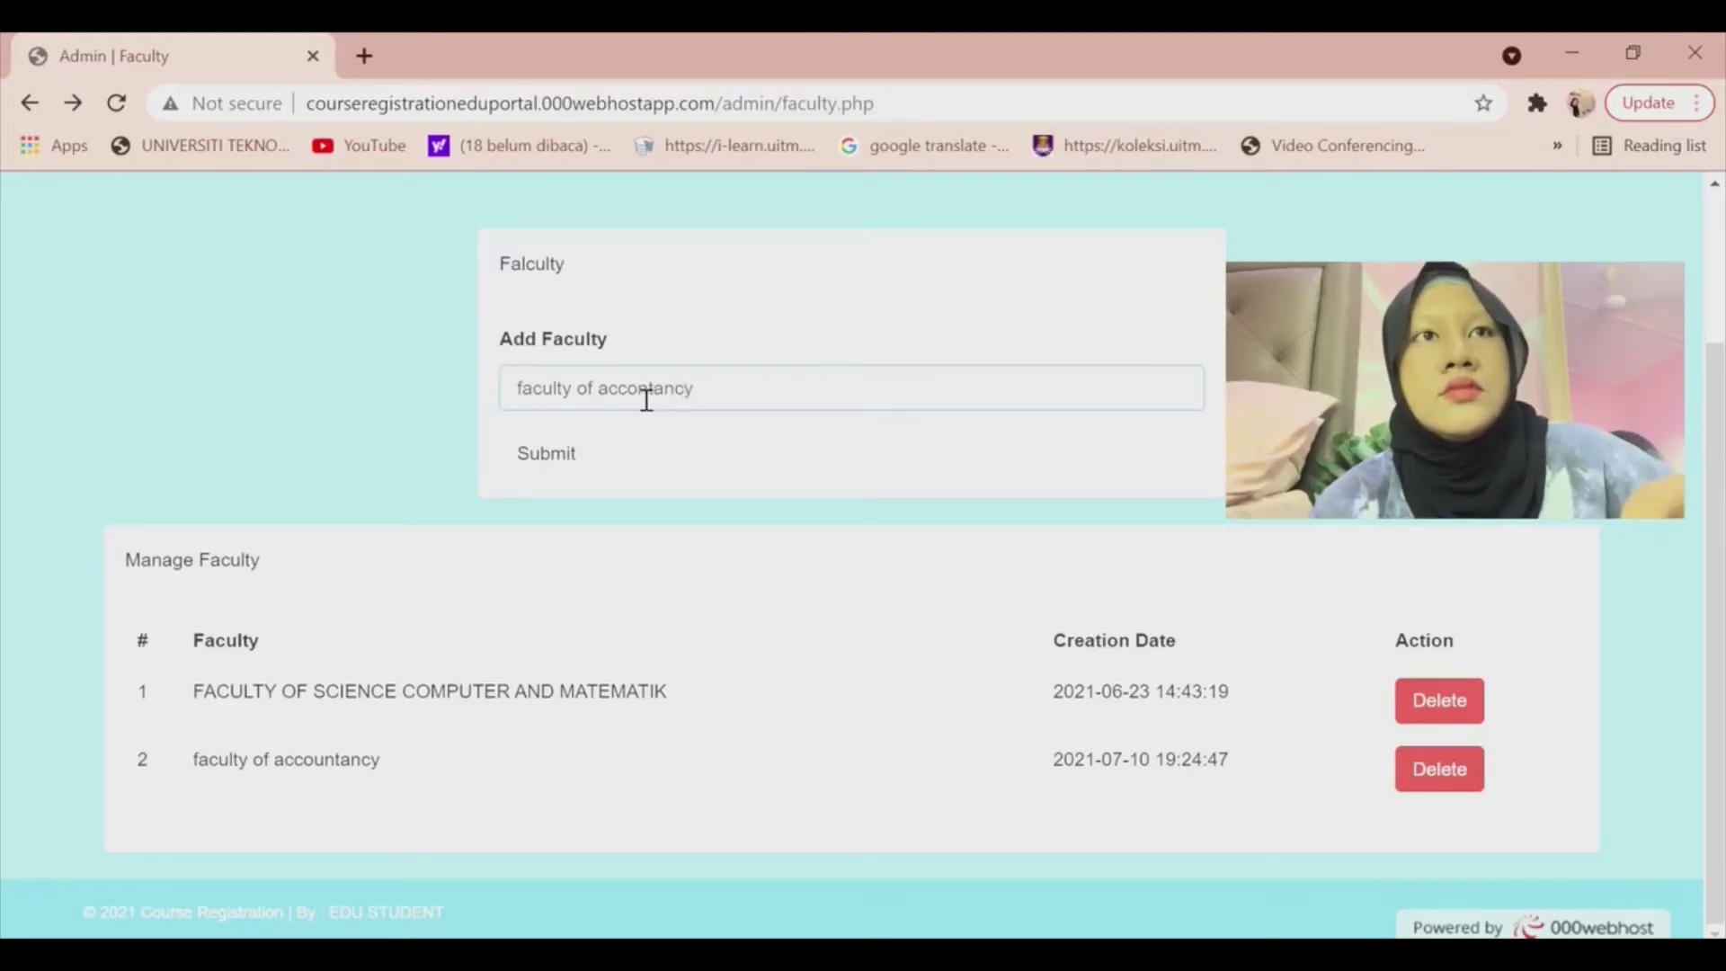
click(575, 460)
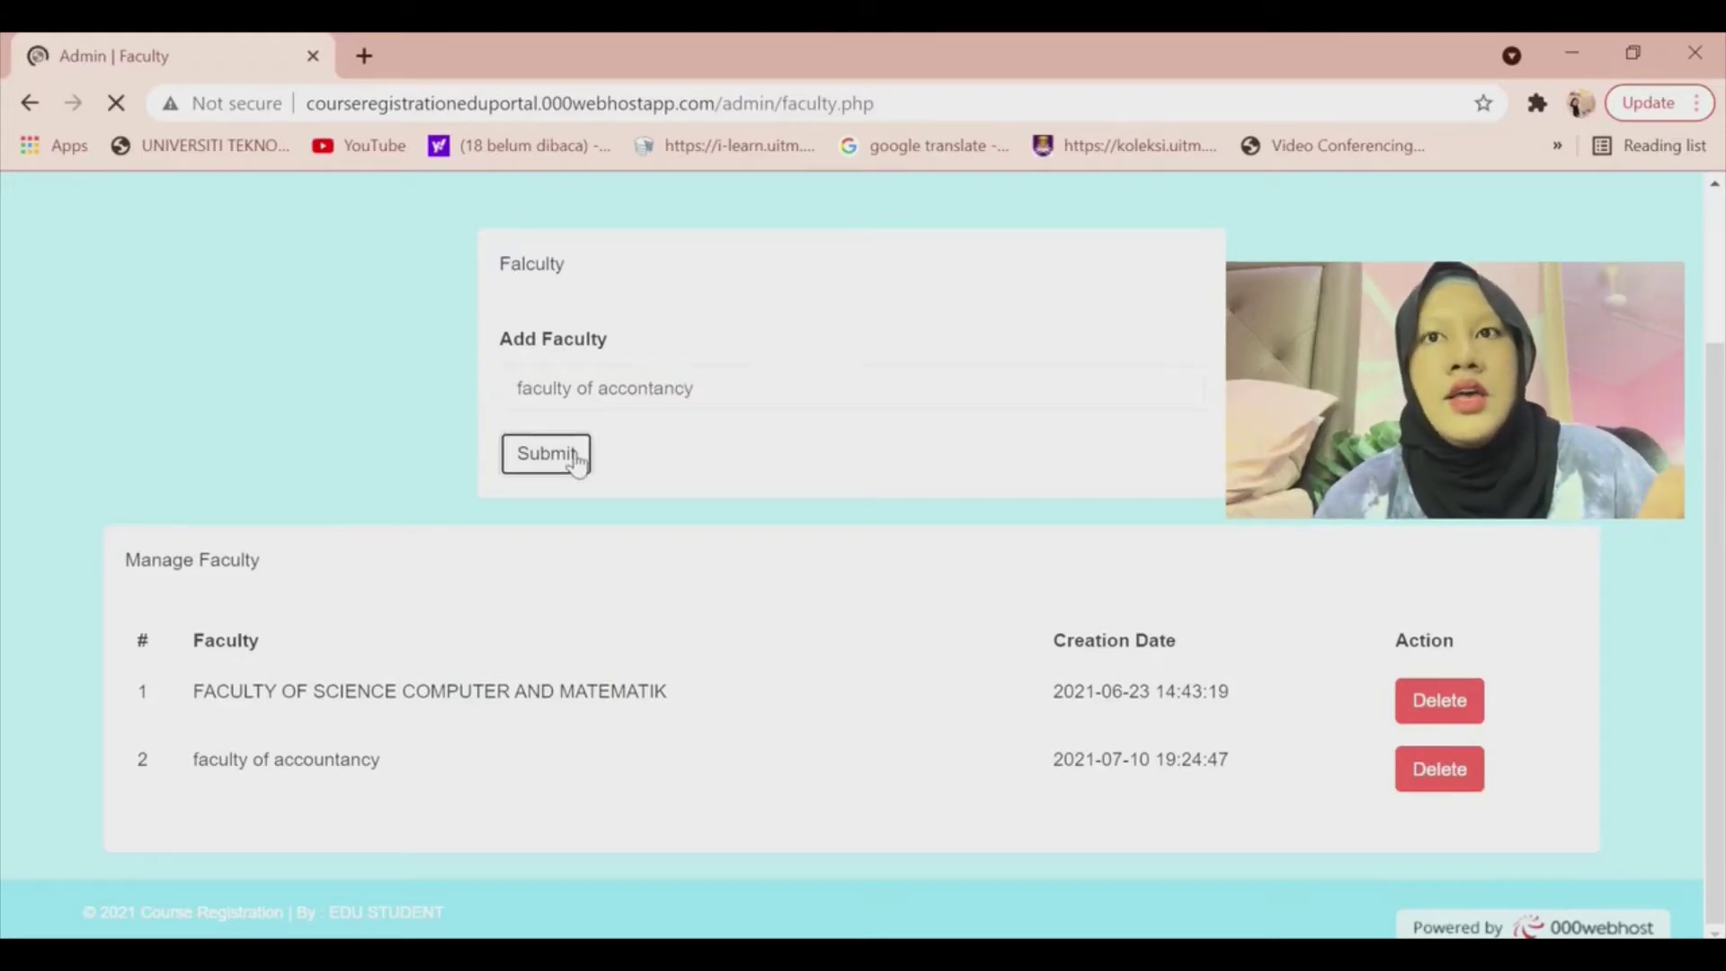
scroll(747, 531, down, 3)
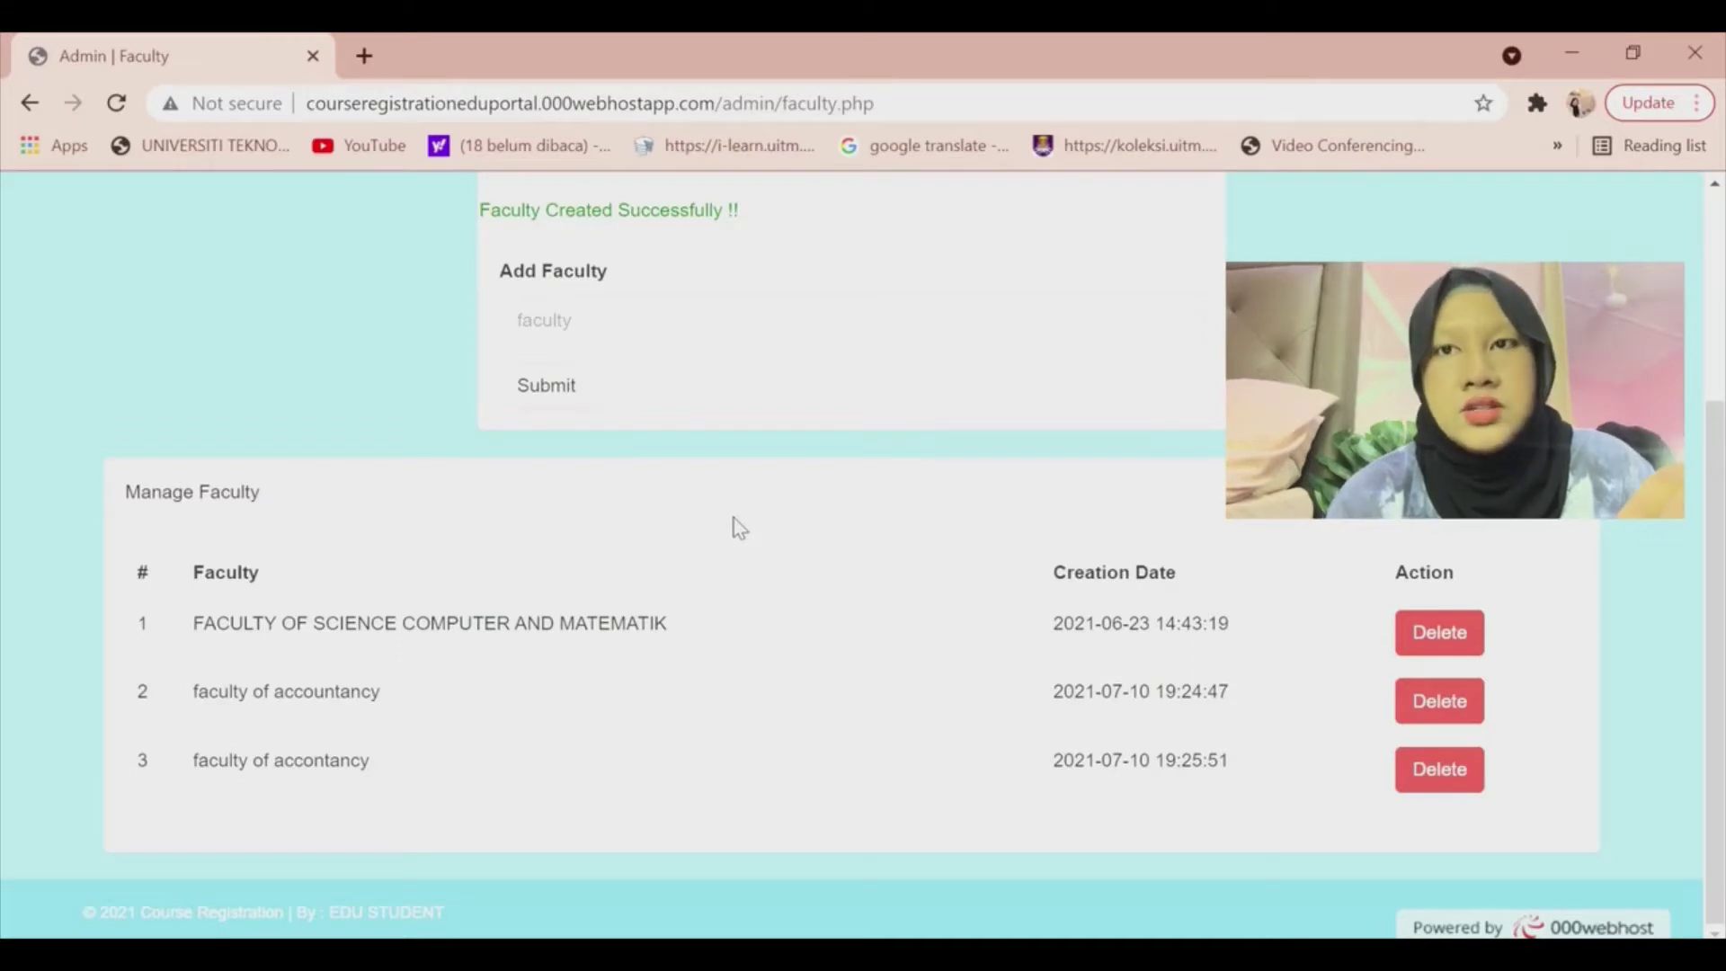
click(8, 187)
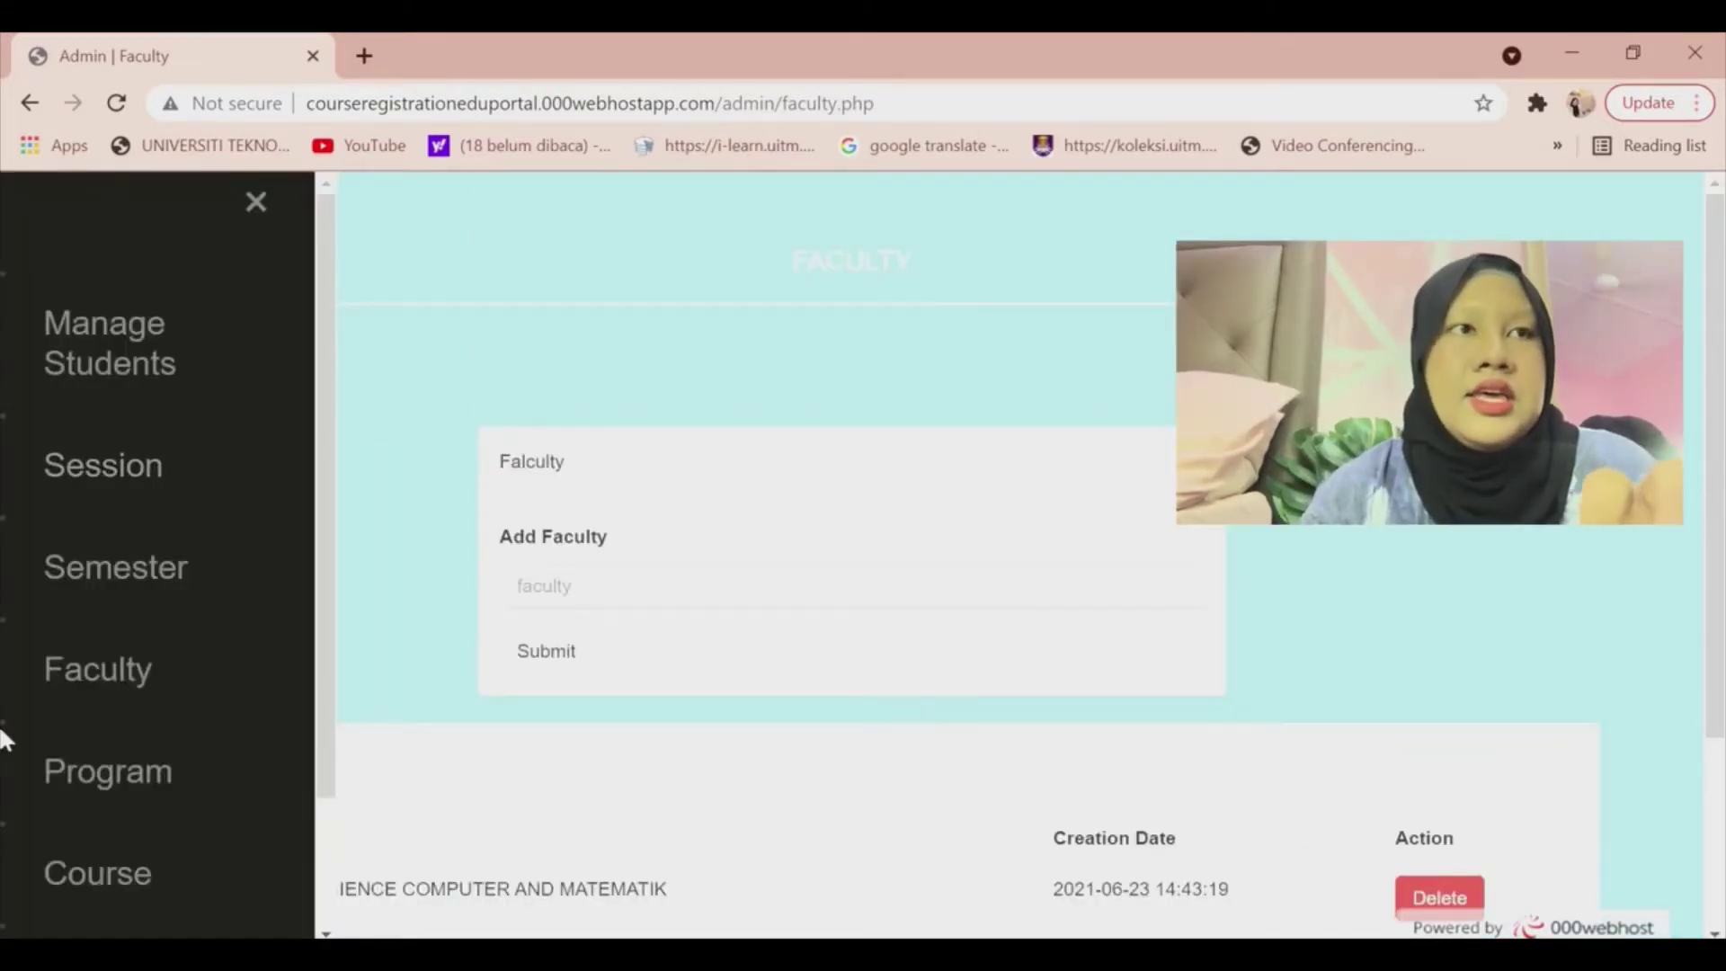
On the Program page, add programme code ac110 named DIPLOMA IN ACCOUNTANCY.
click(71, 773)
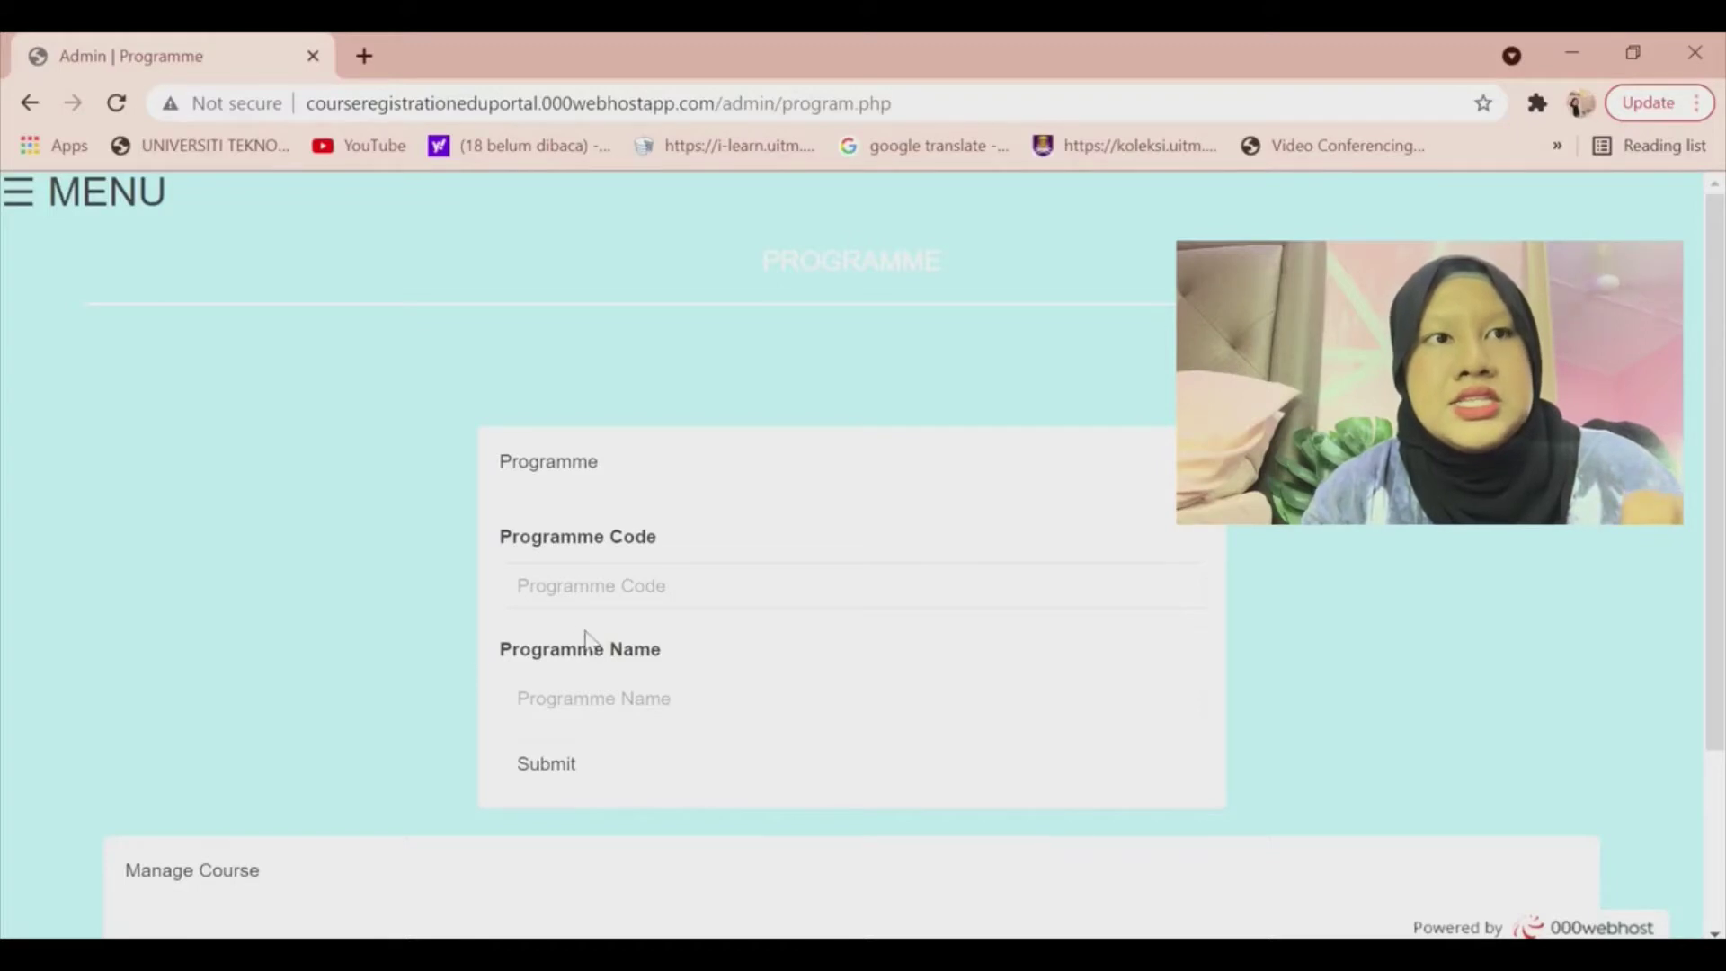
click(695, 595)
text(ac)
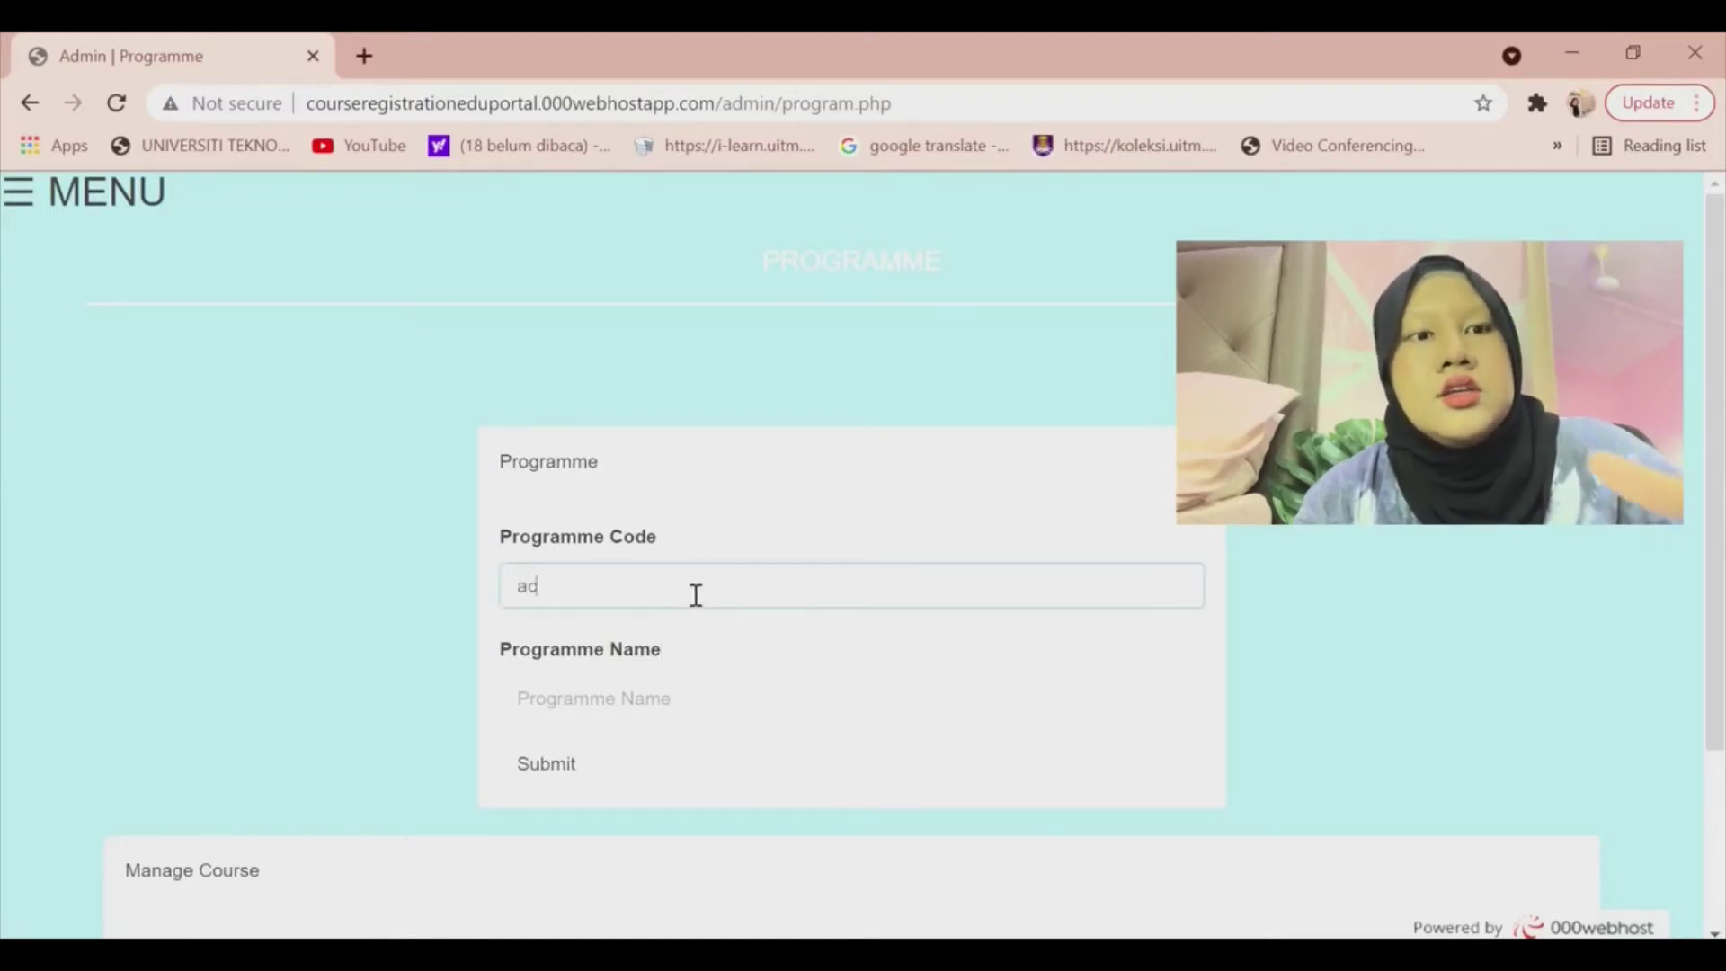
text(110)
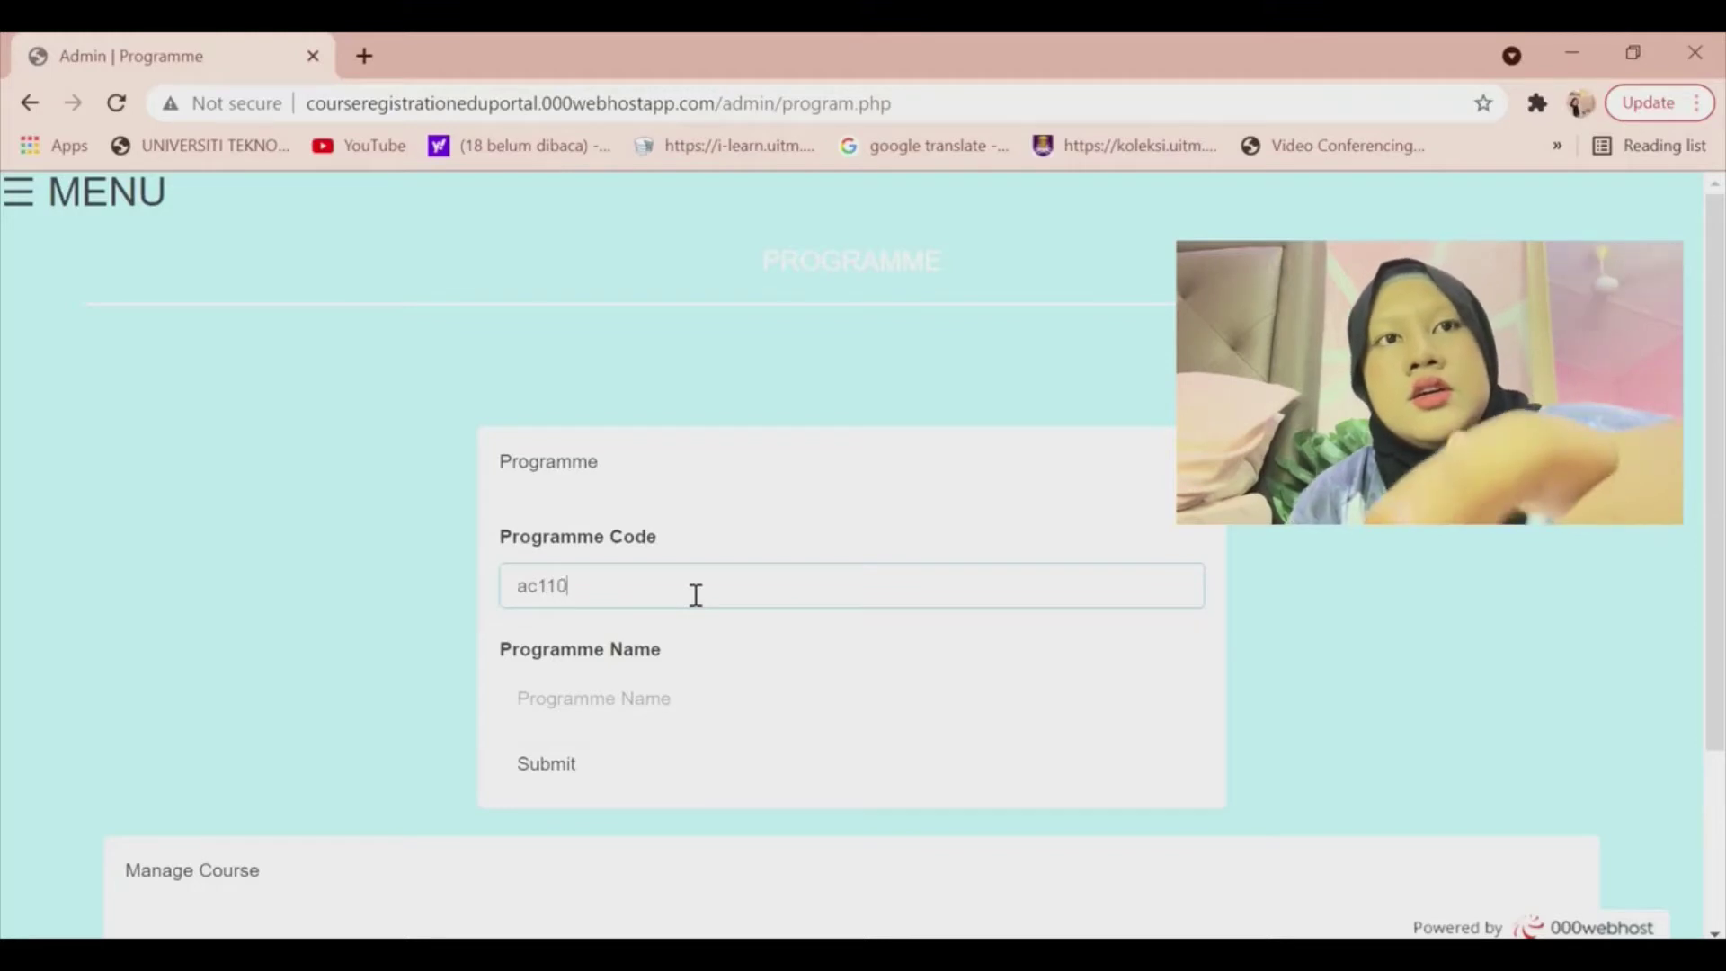
click(668, 726)
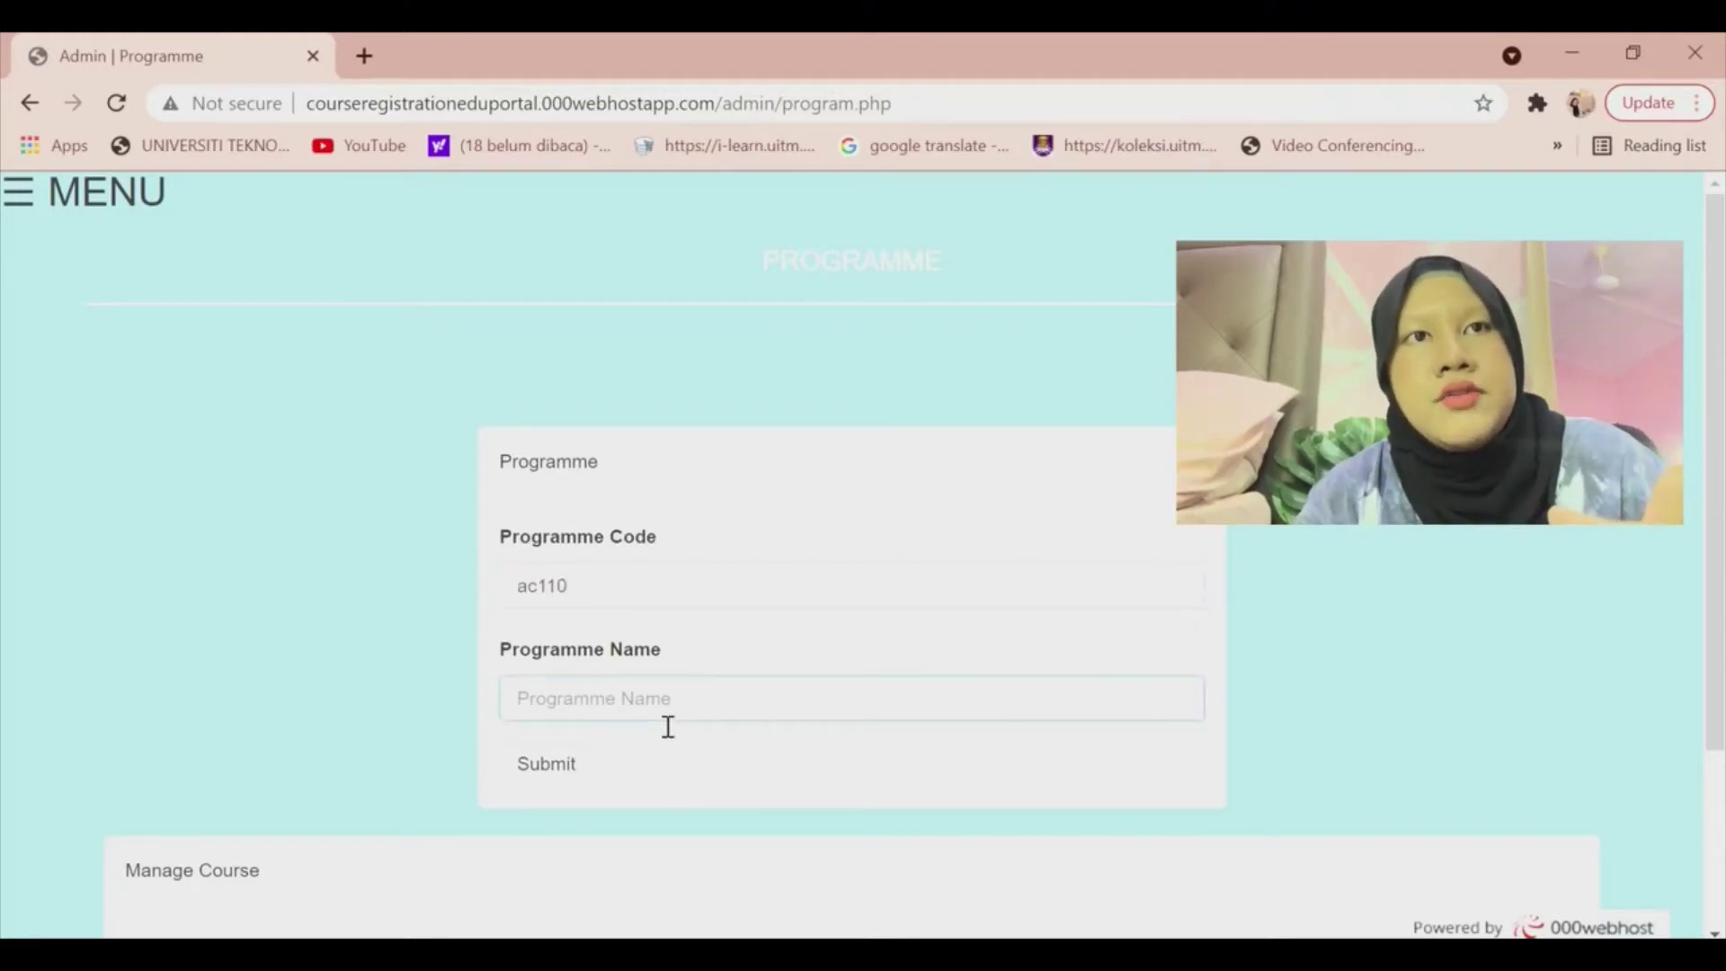
text(di)
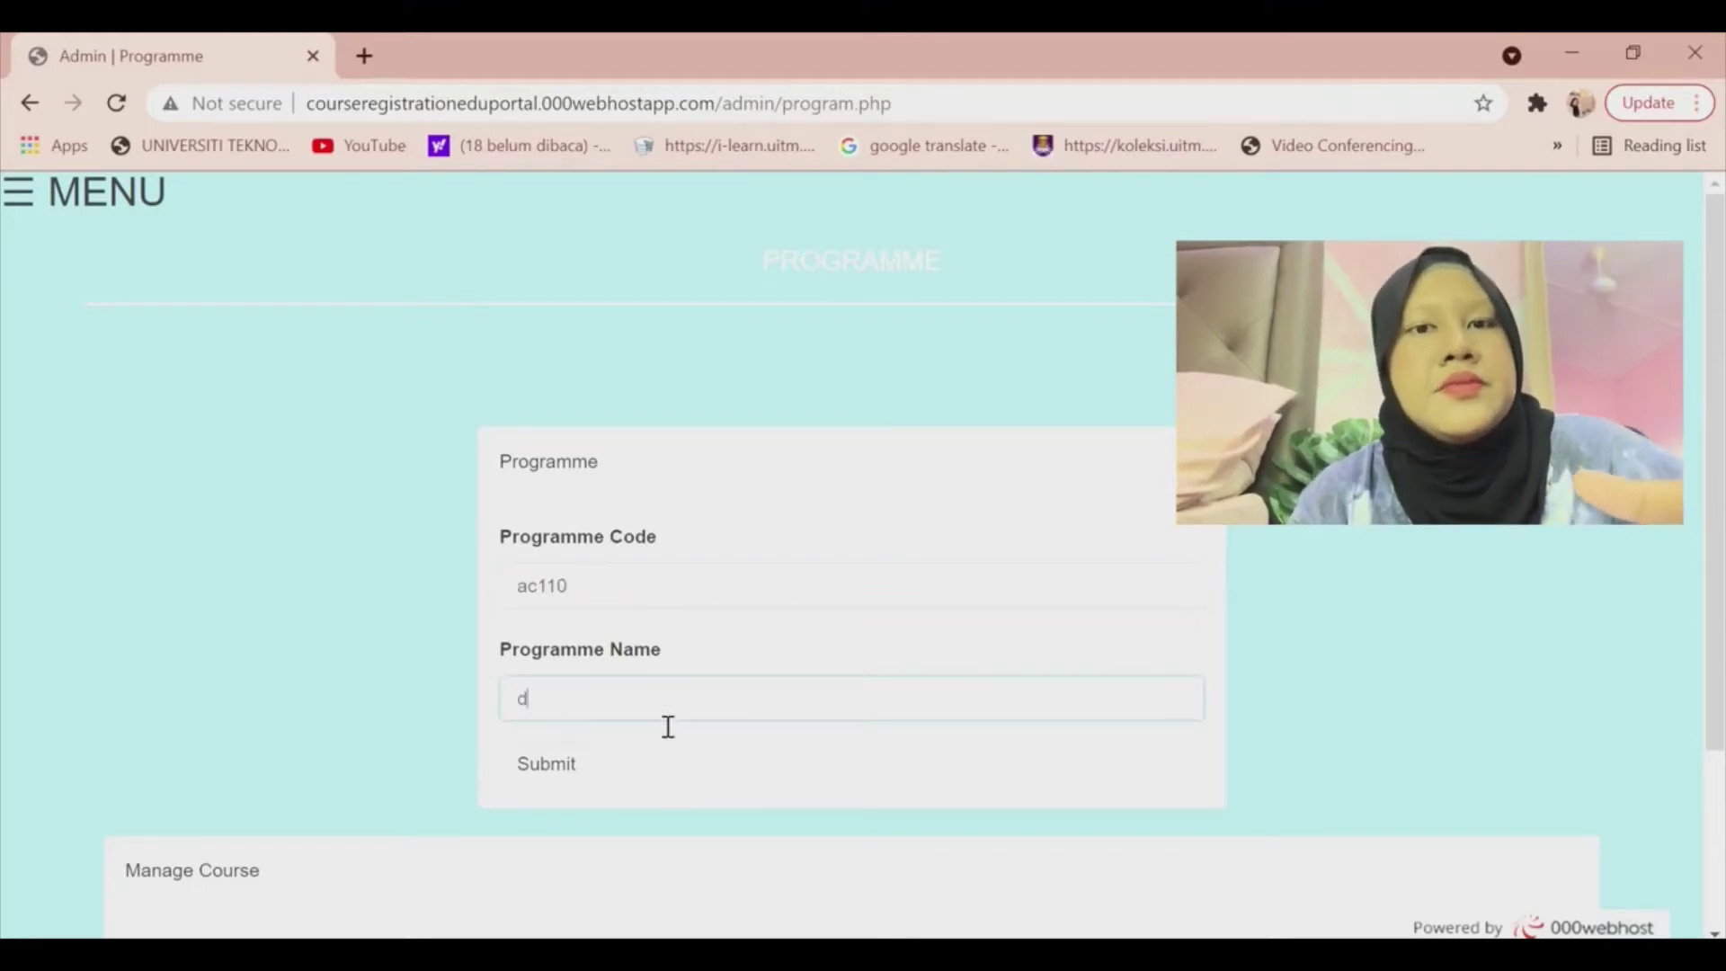
key(BackSpace)
key(BackSpace)
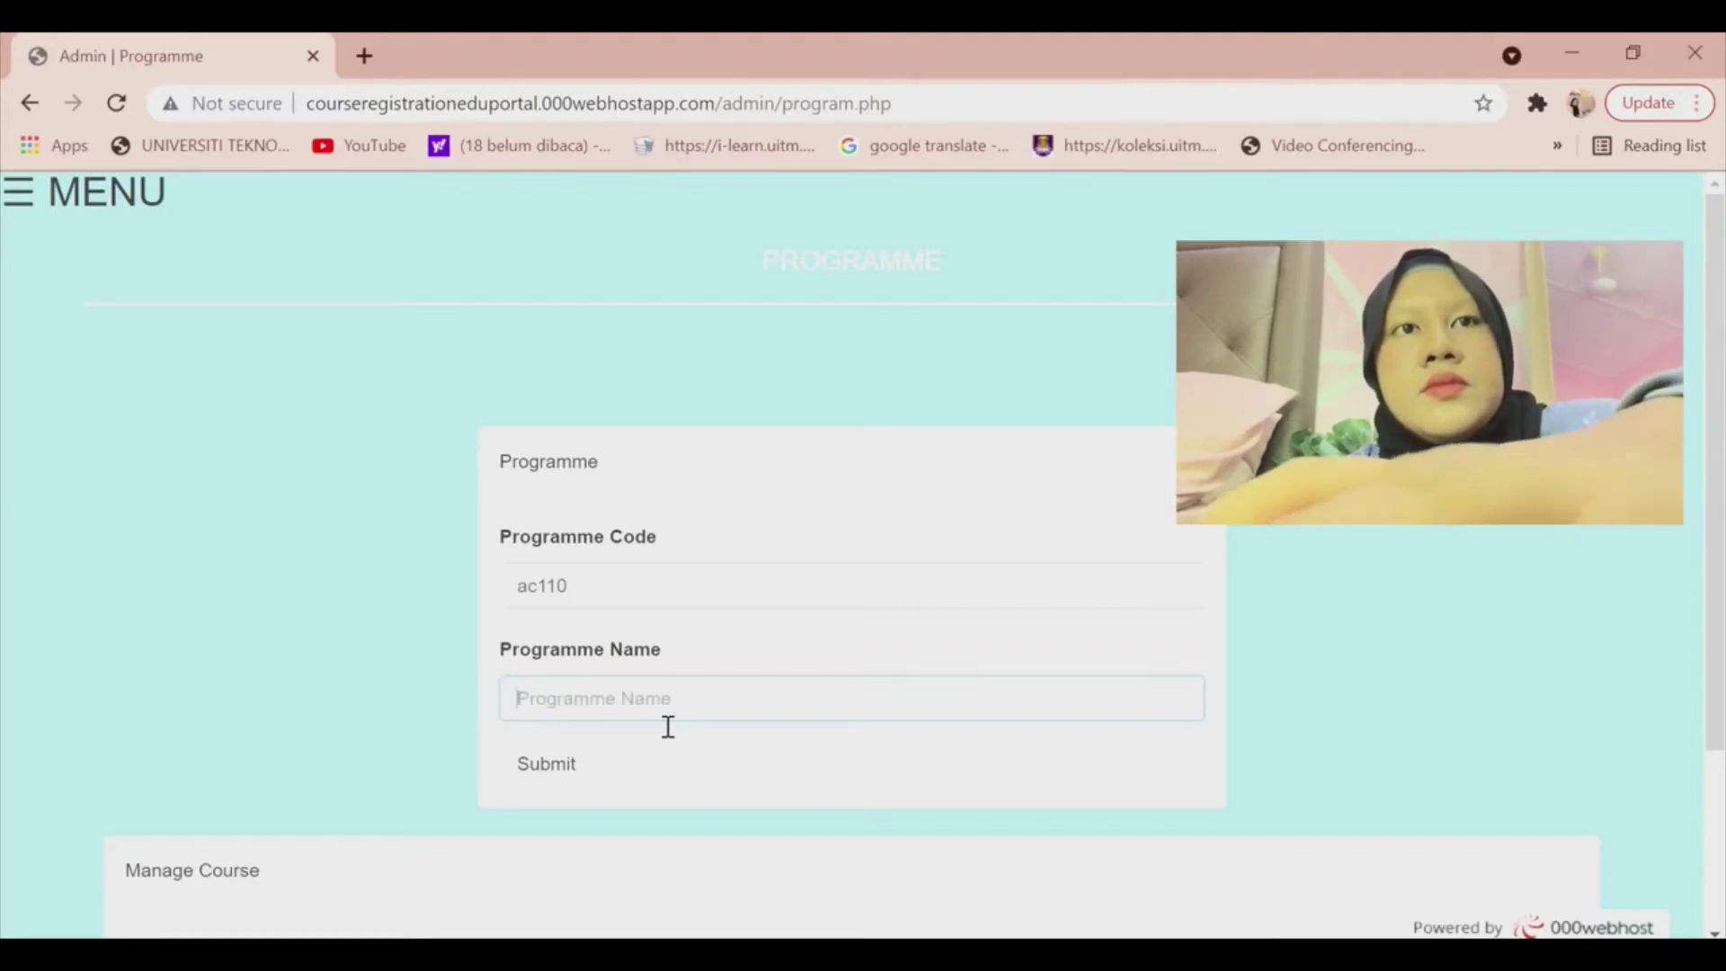
text(DIPLOMA)
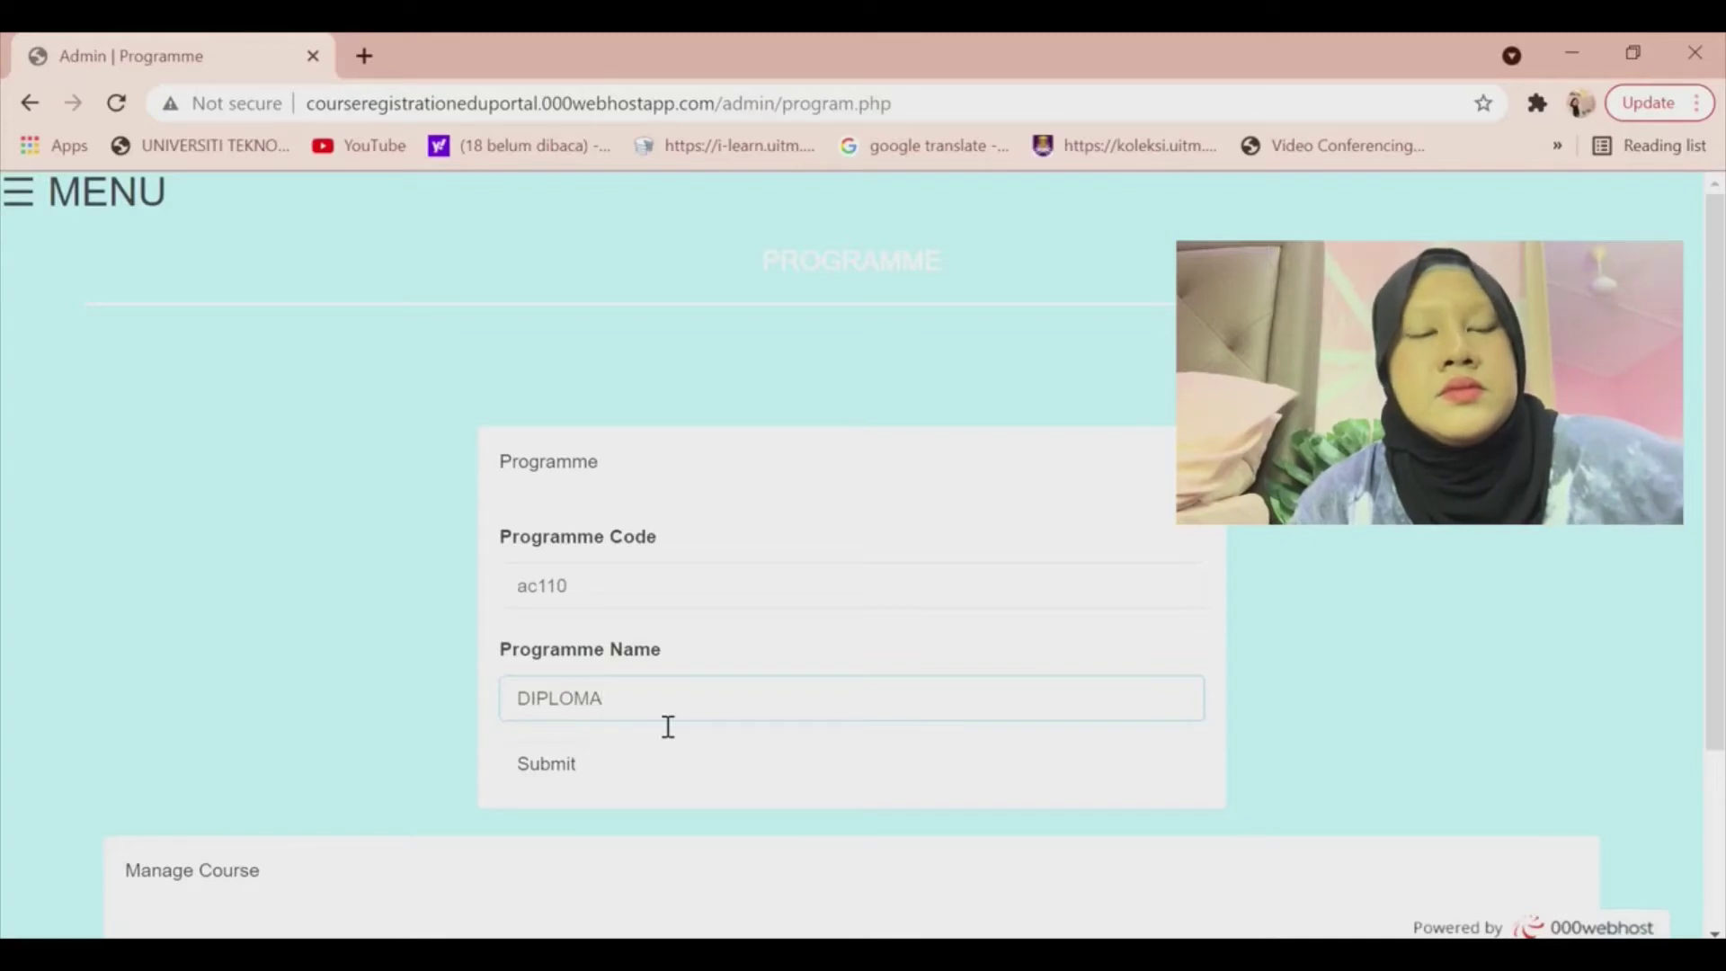
text( IN )
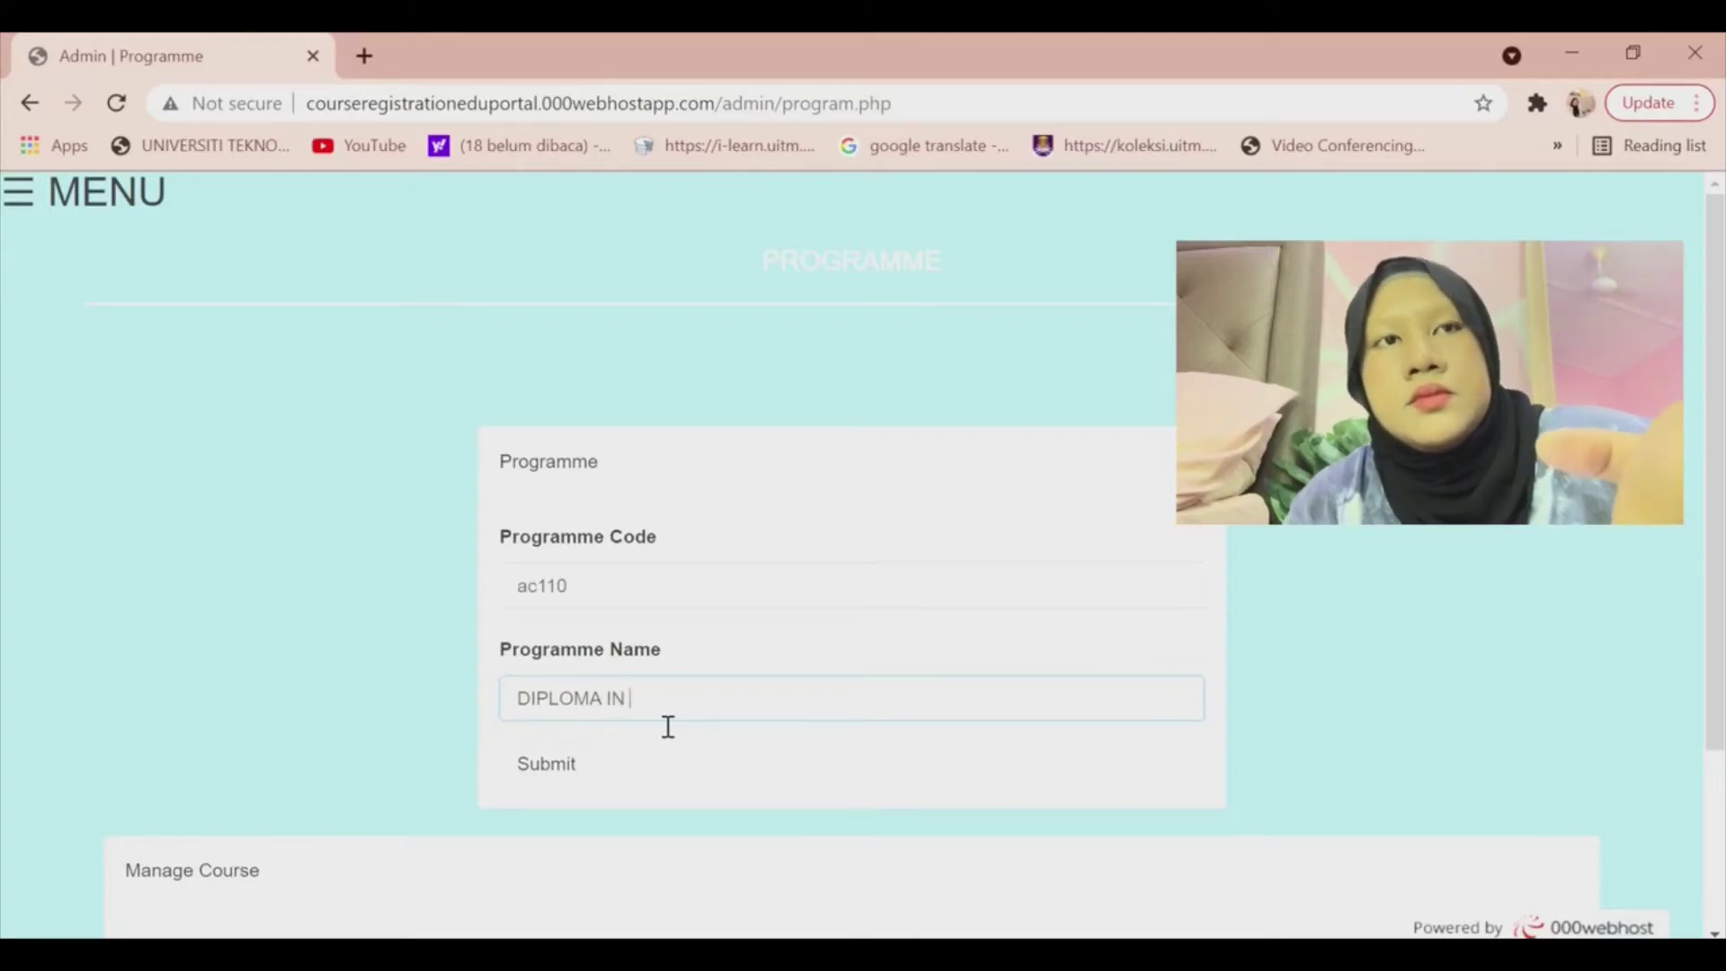
text(ACCOU)
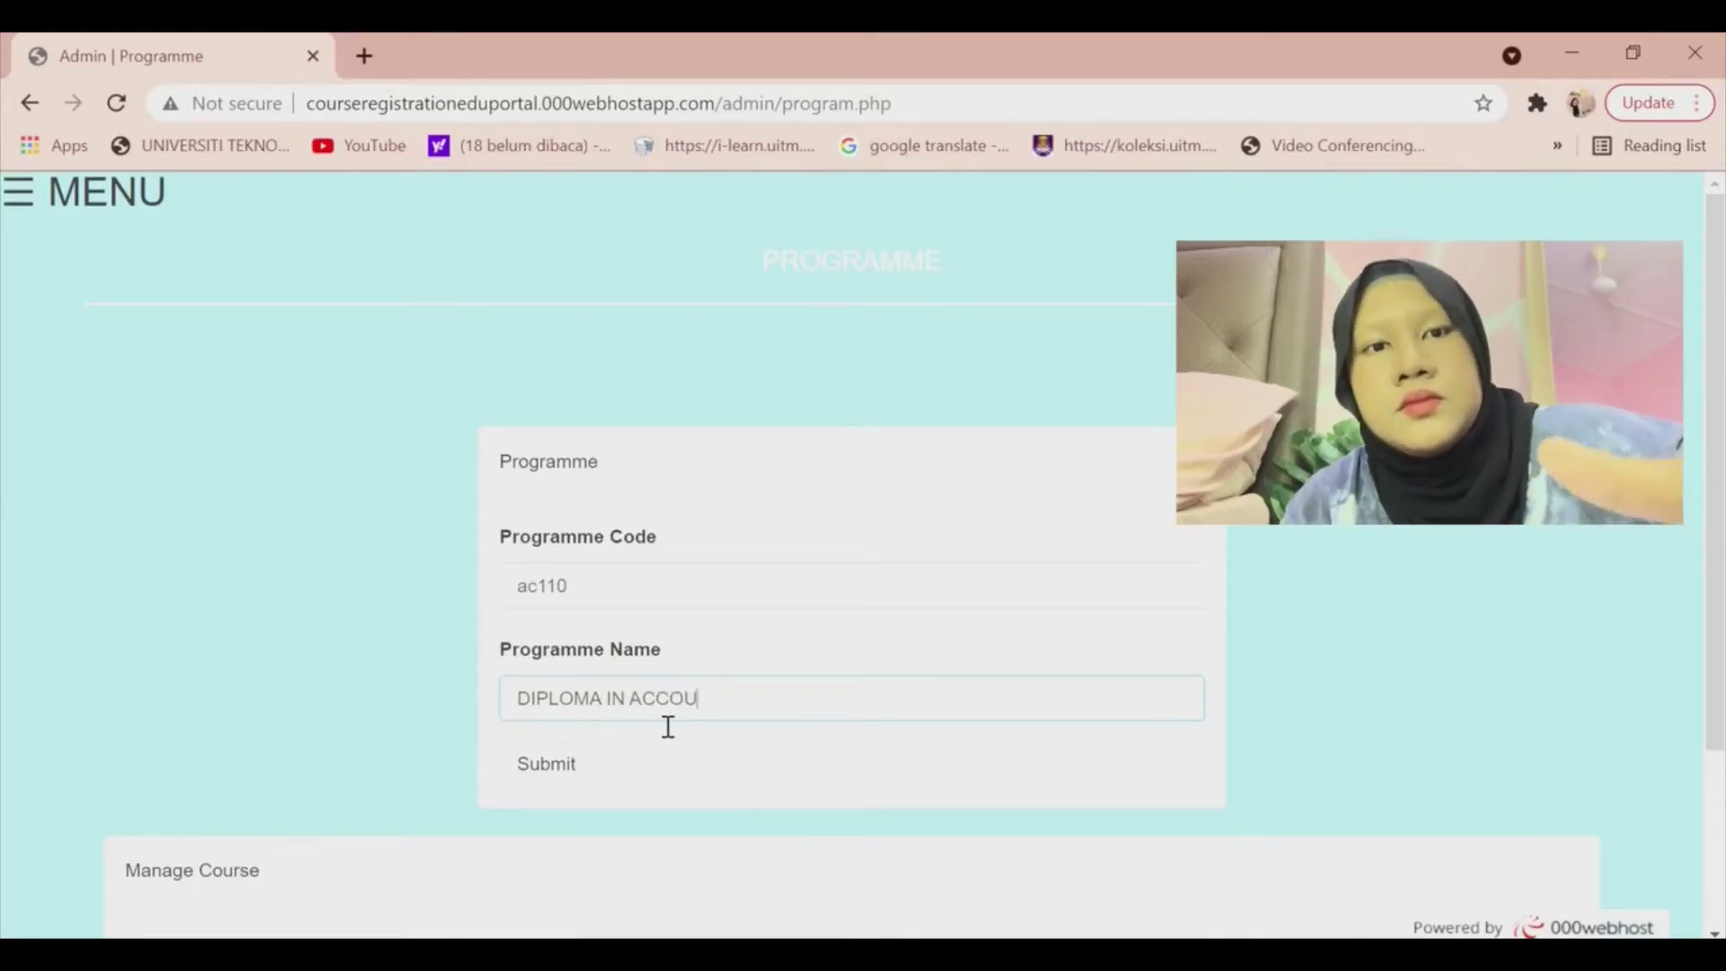
text(NTANCY)
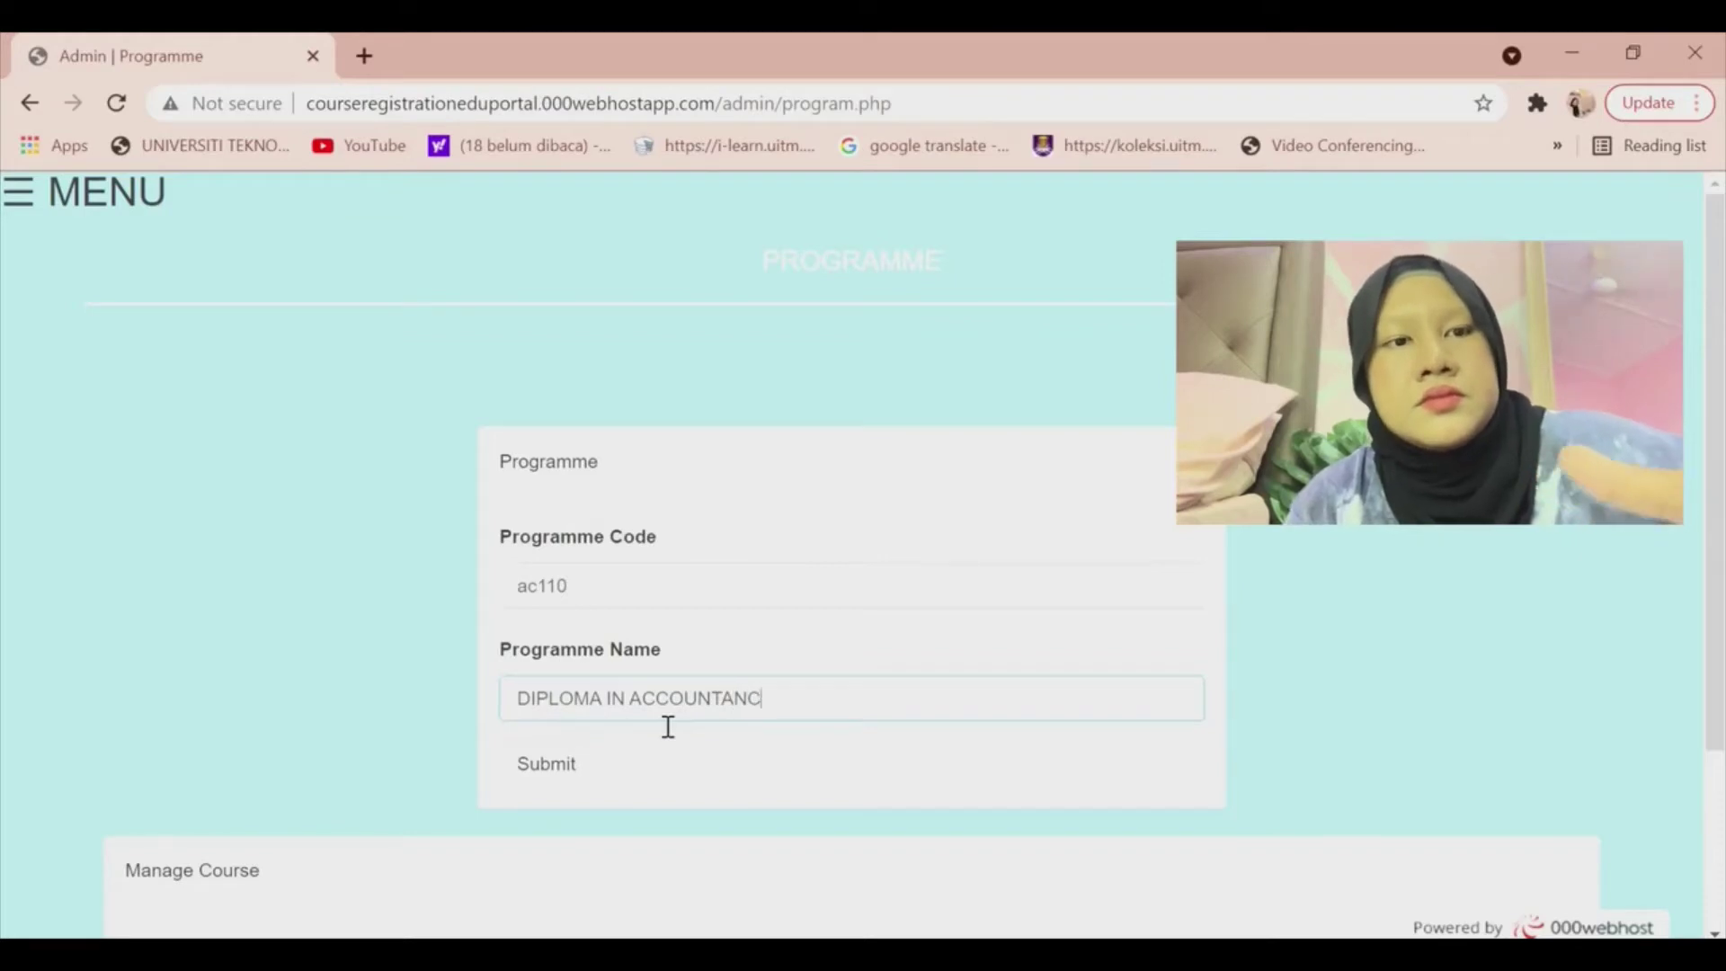
click(568, 760)
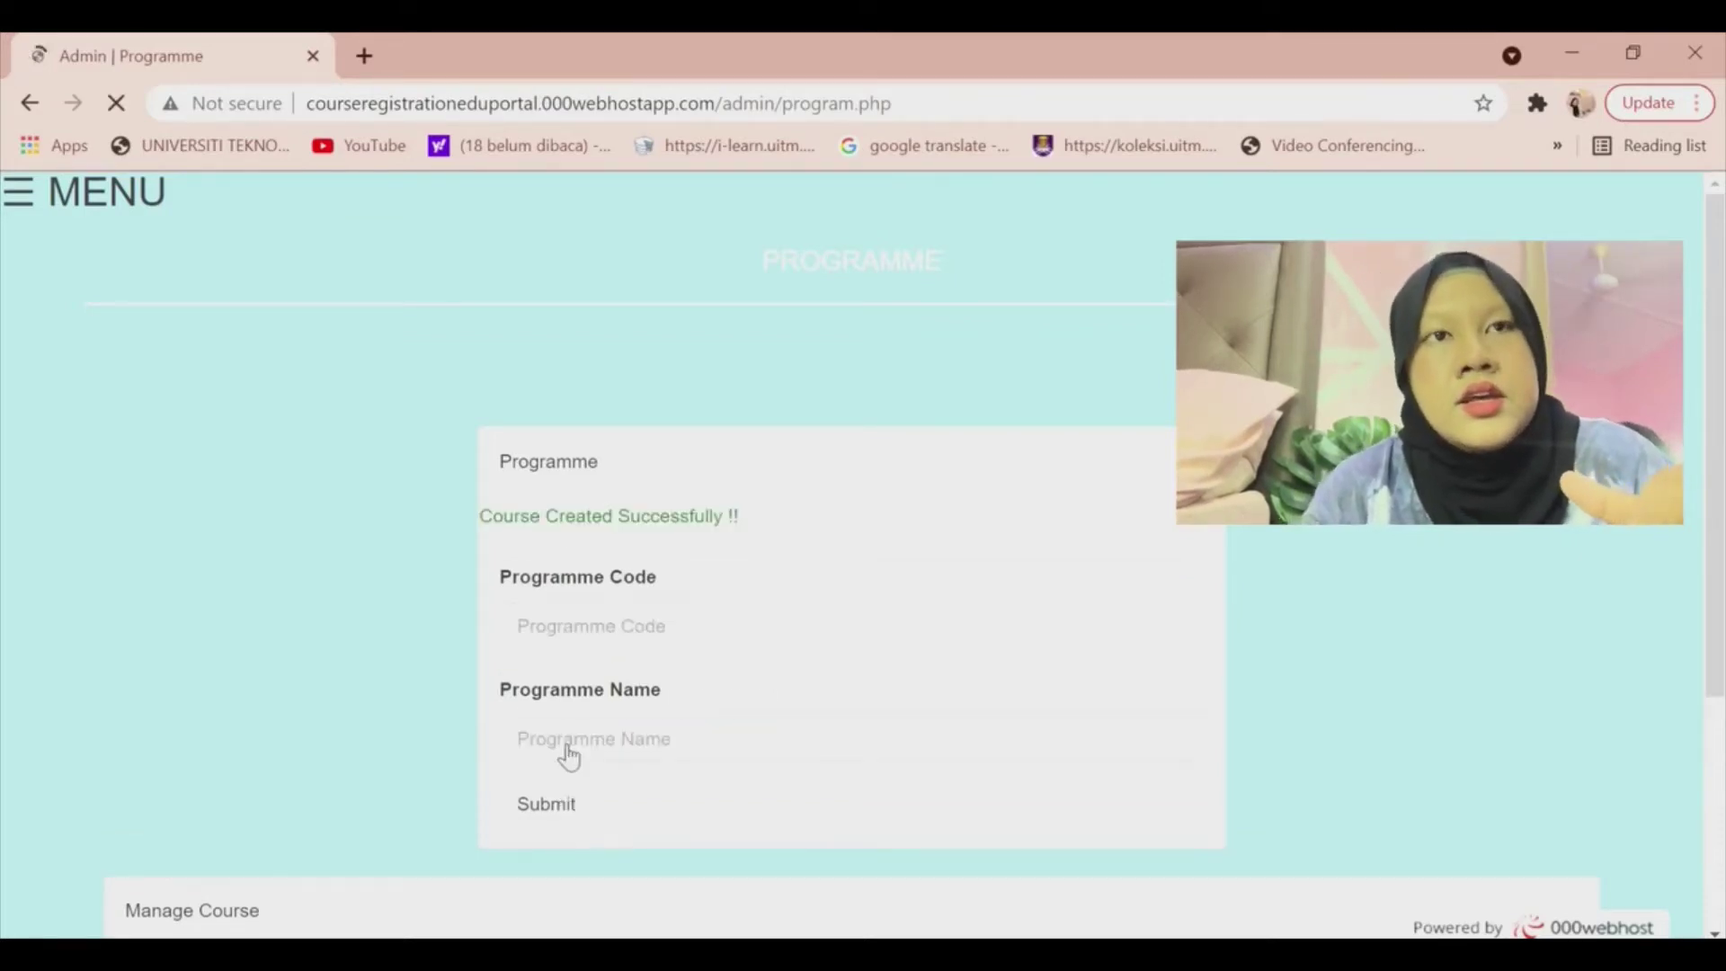
scroll(698, 643, down, 4)
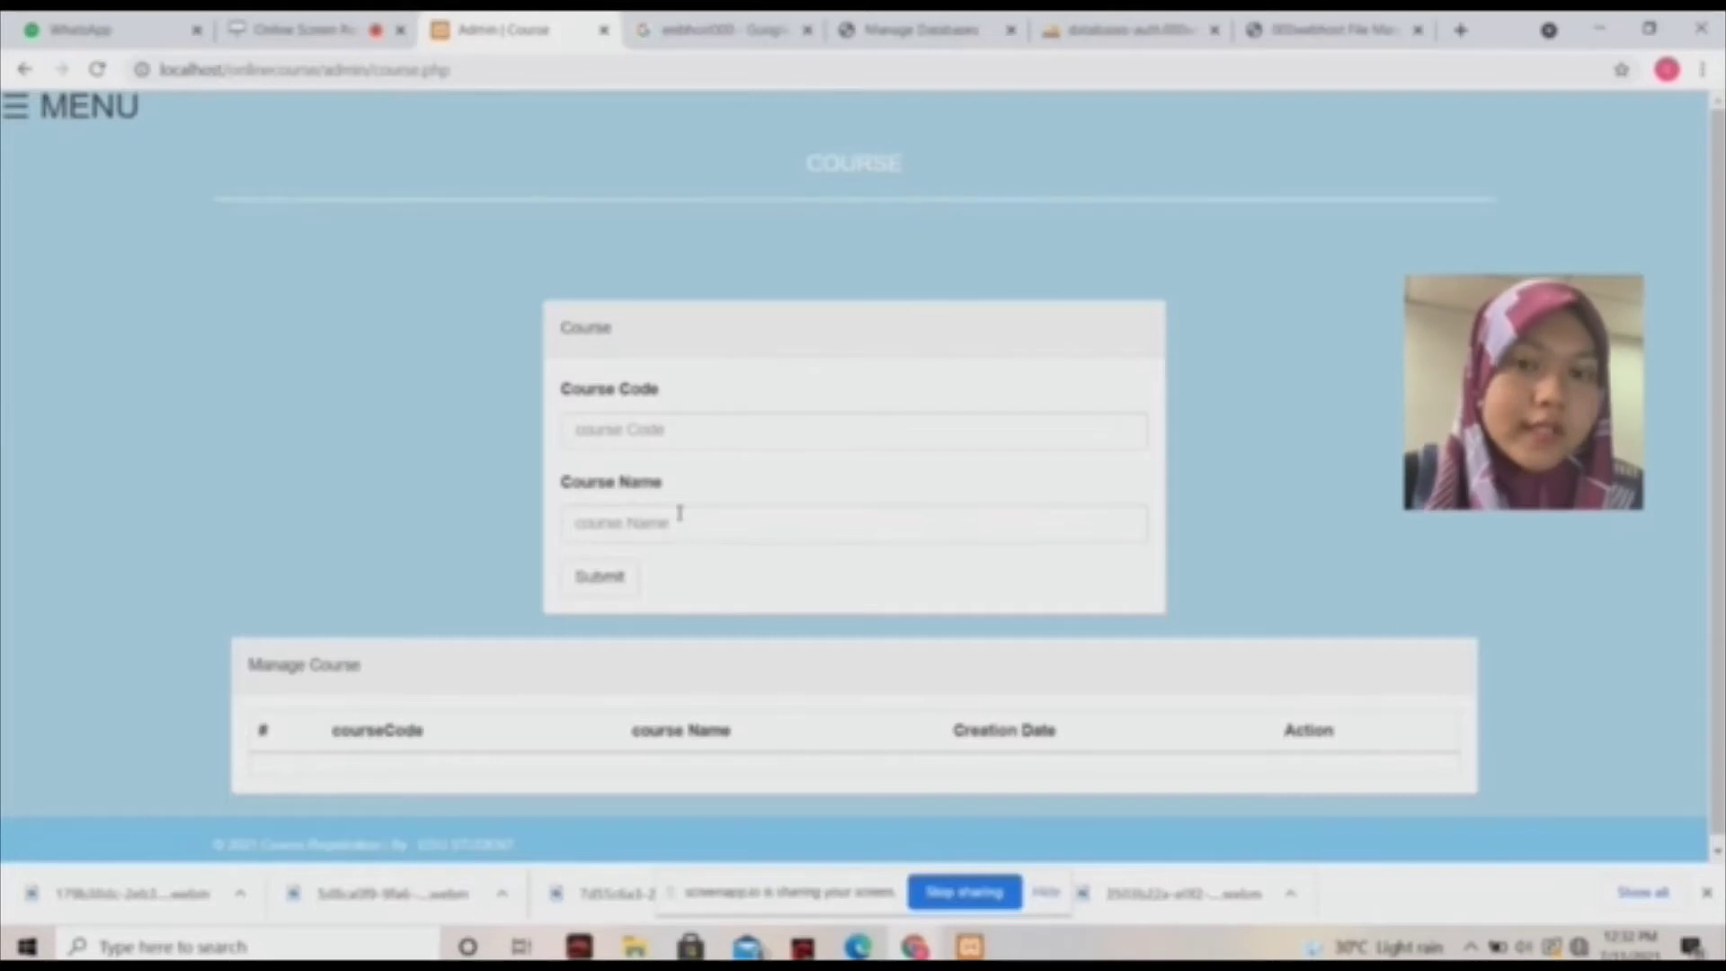
Create course CSC264 'INTRODUCTION TO WEB AND MOBILE APPLICATON' and check the Manage Course table.
click(713, 427)
text(CSC26)
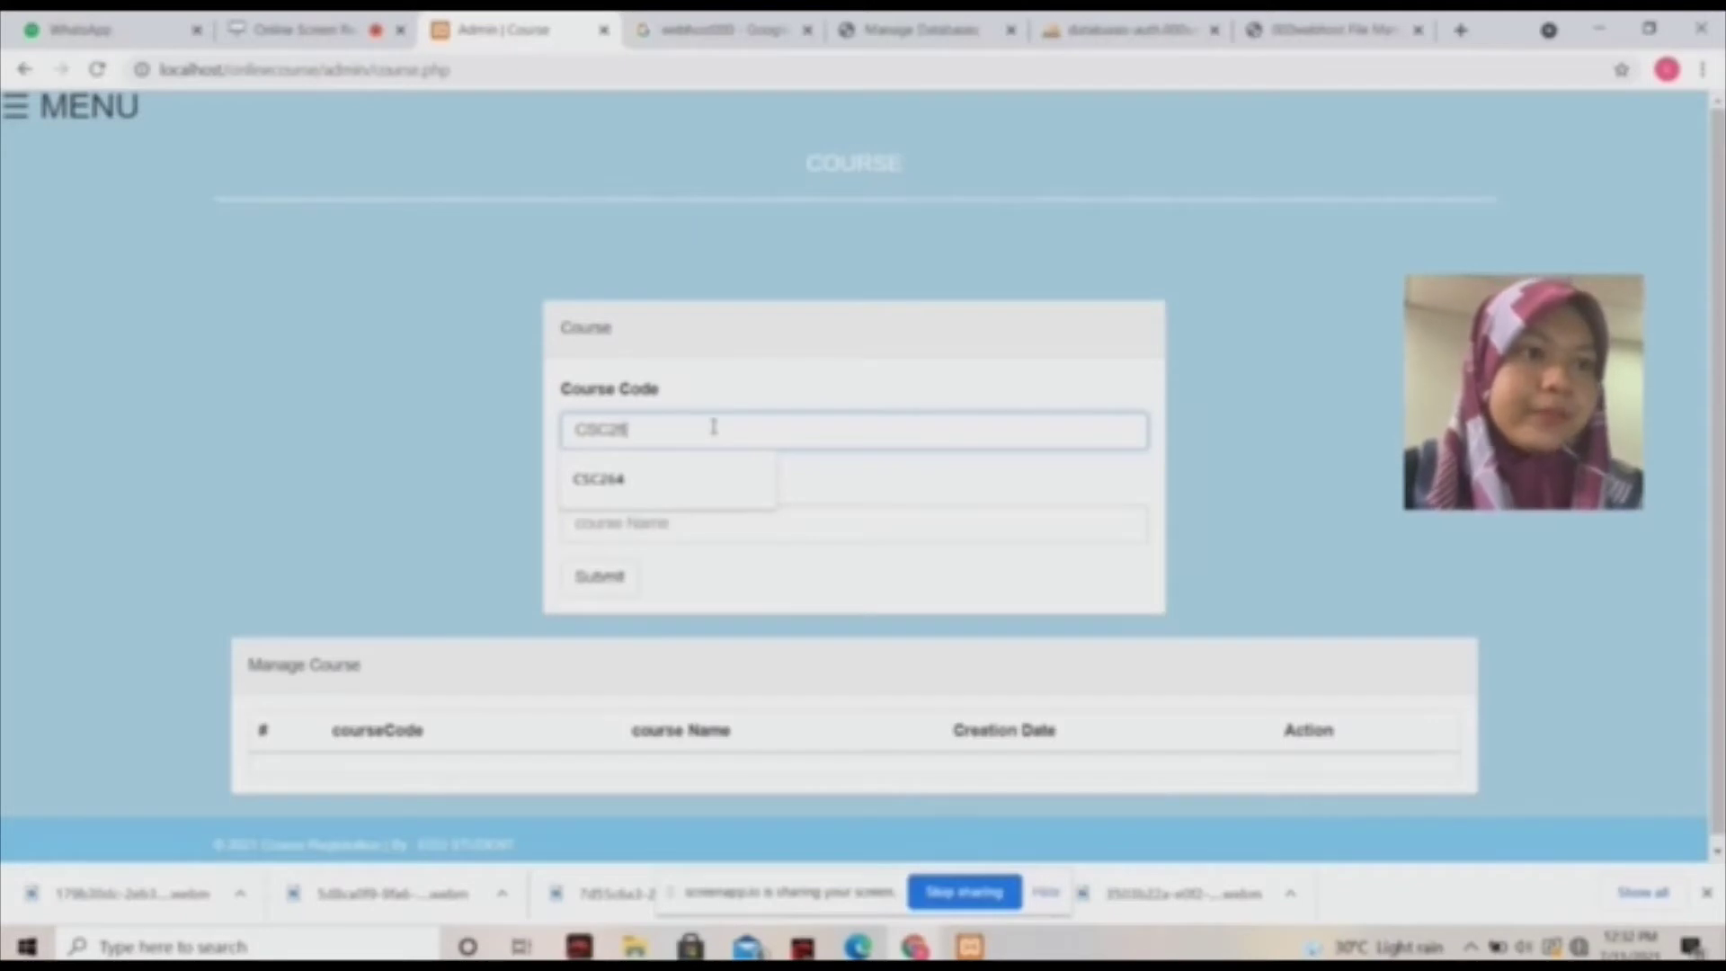
click(670, 478)
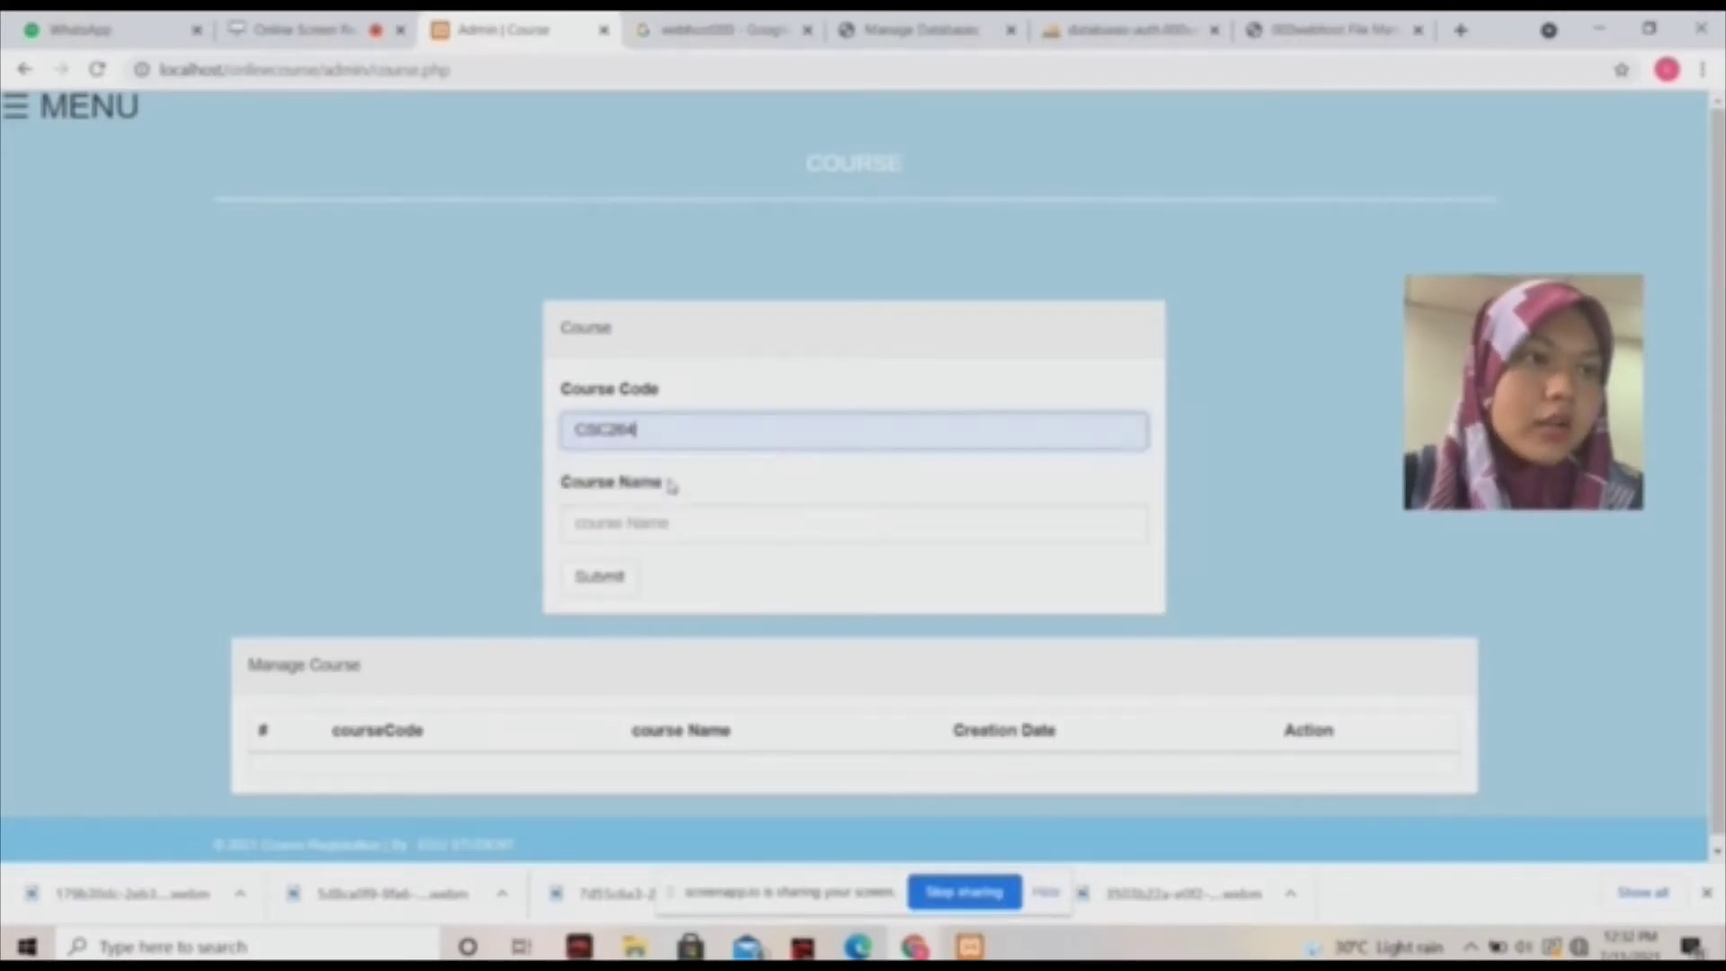
click(678, 521)
click(634, 566)
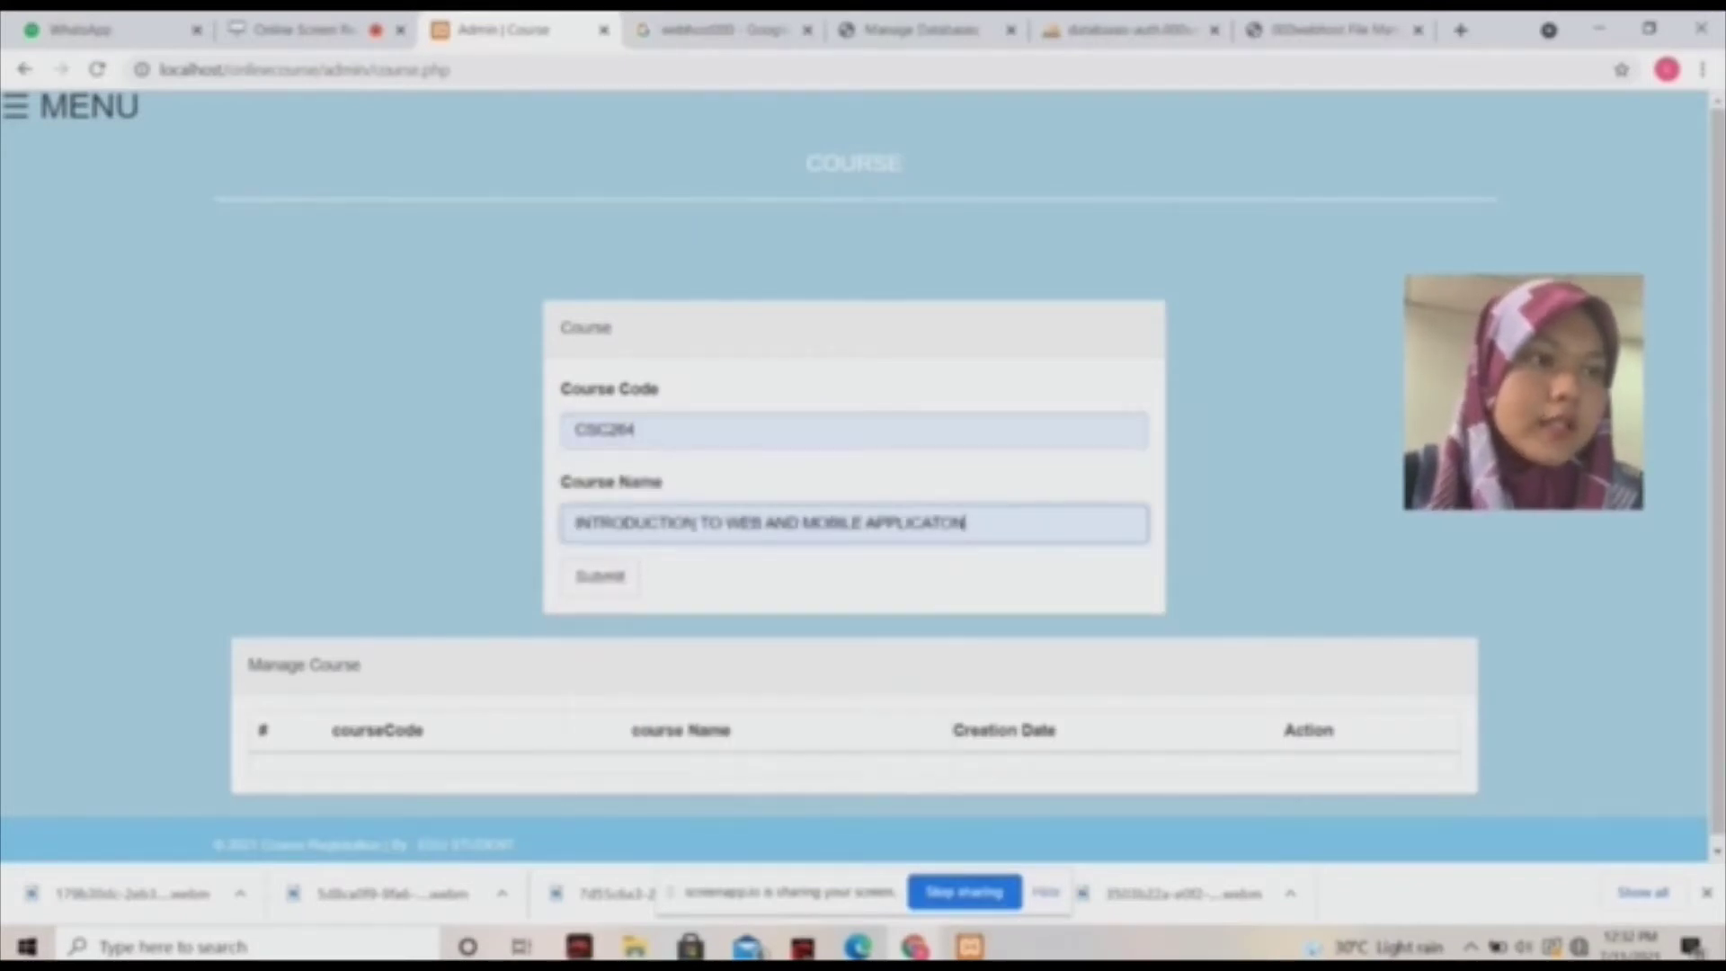
click(594, 580)
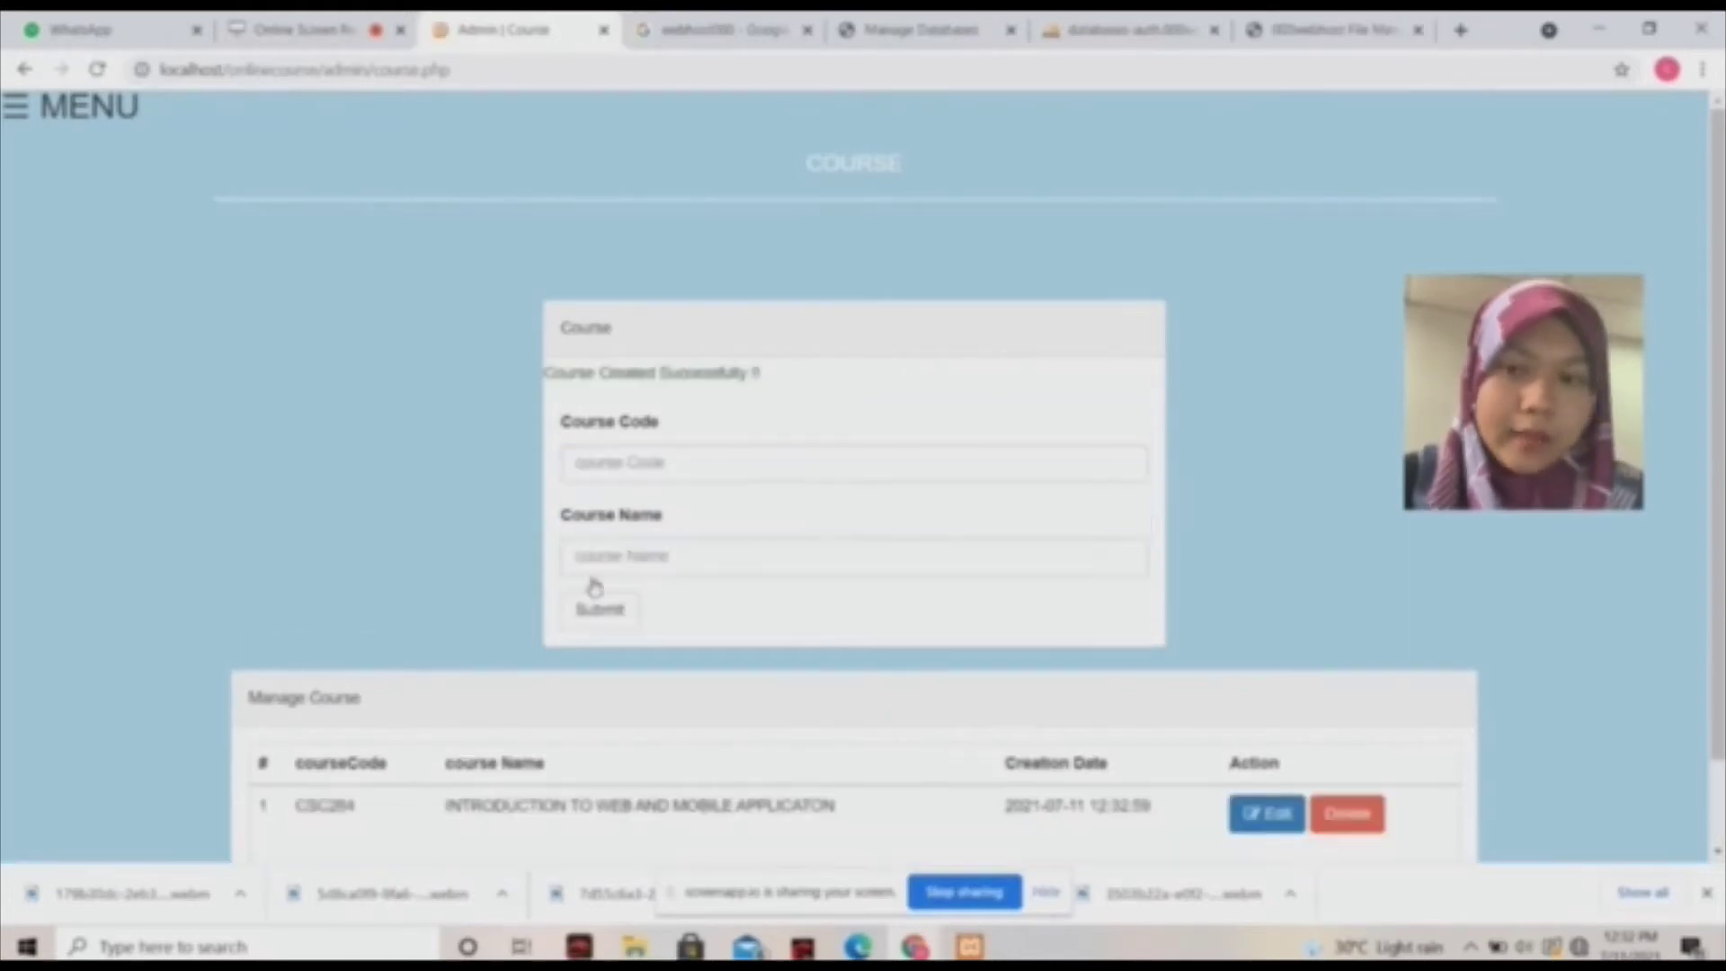
scroll(539, 630, down, 1)
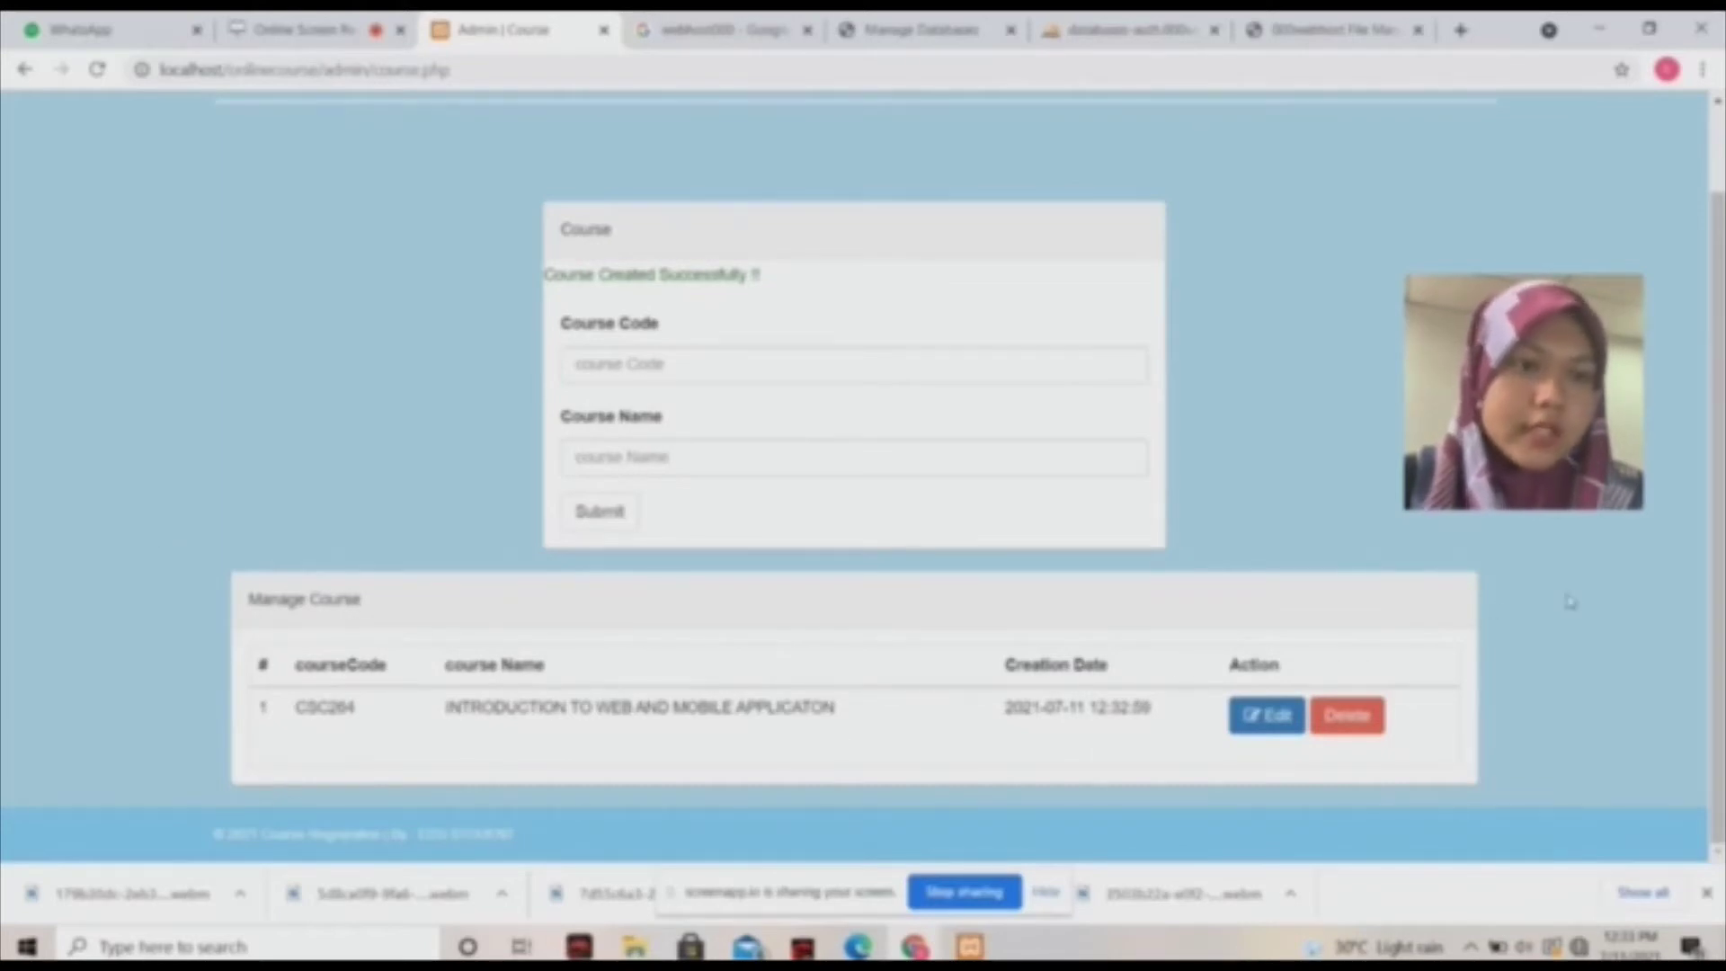
scroll(1717, 503, up, 1)
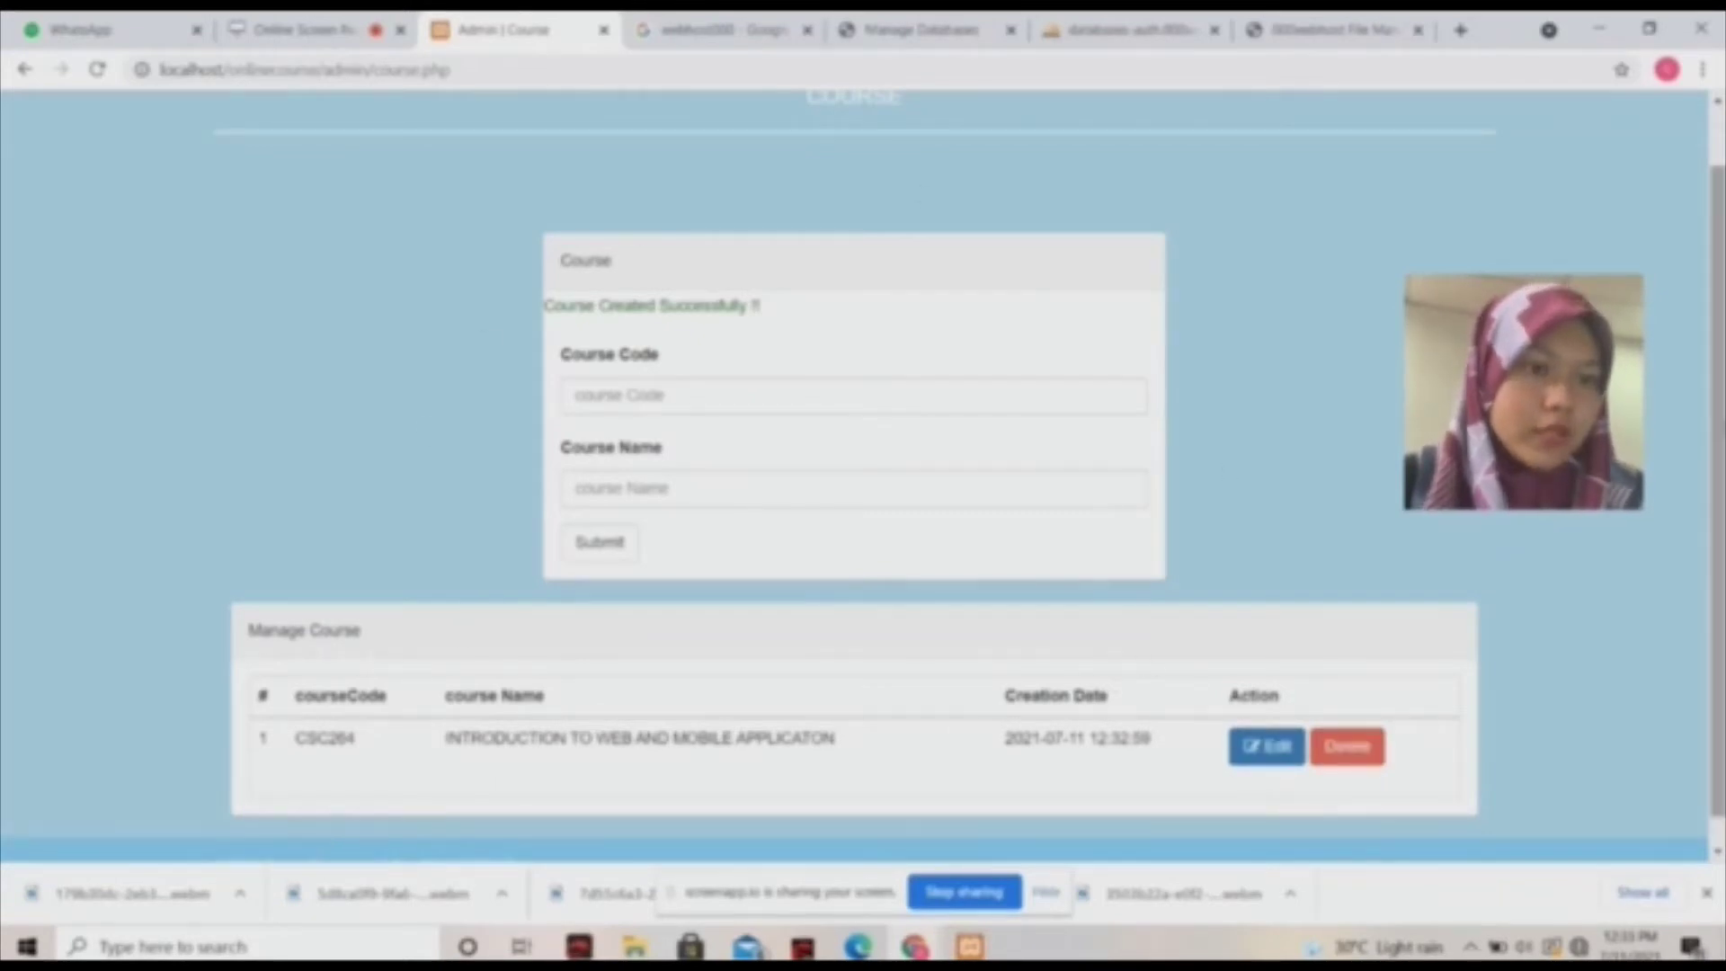
scroll(1465, 696, down, 1)
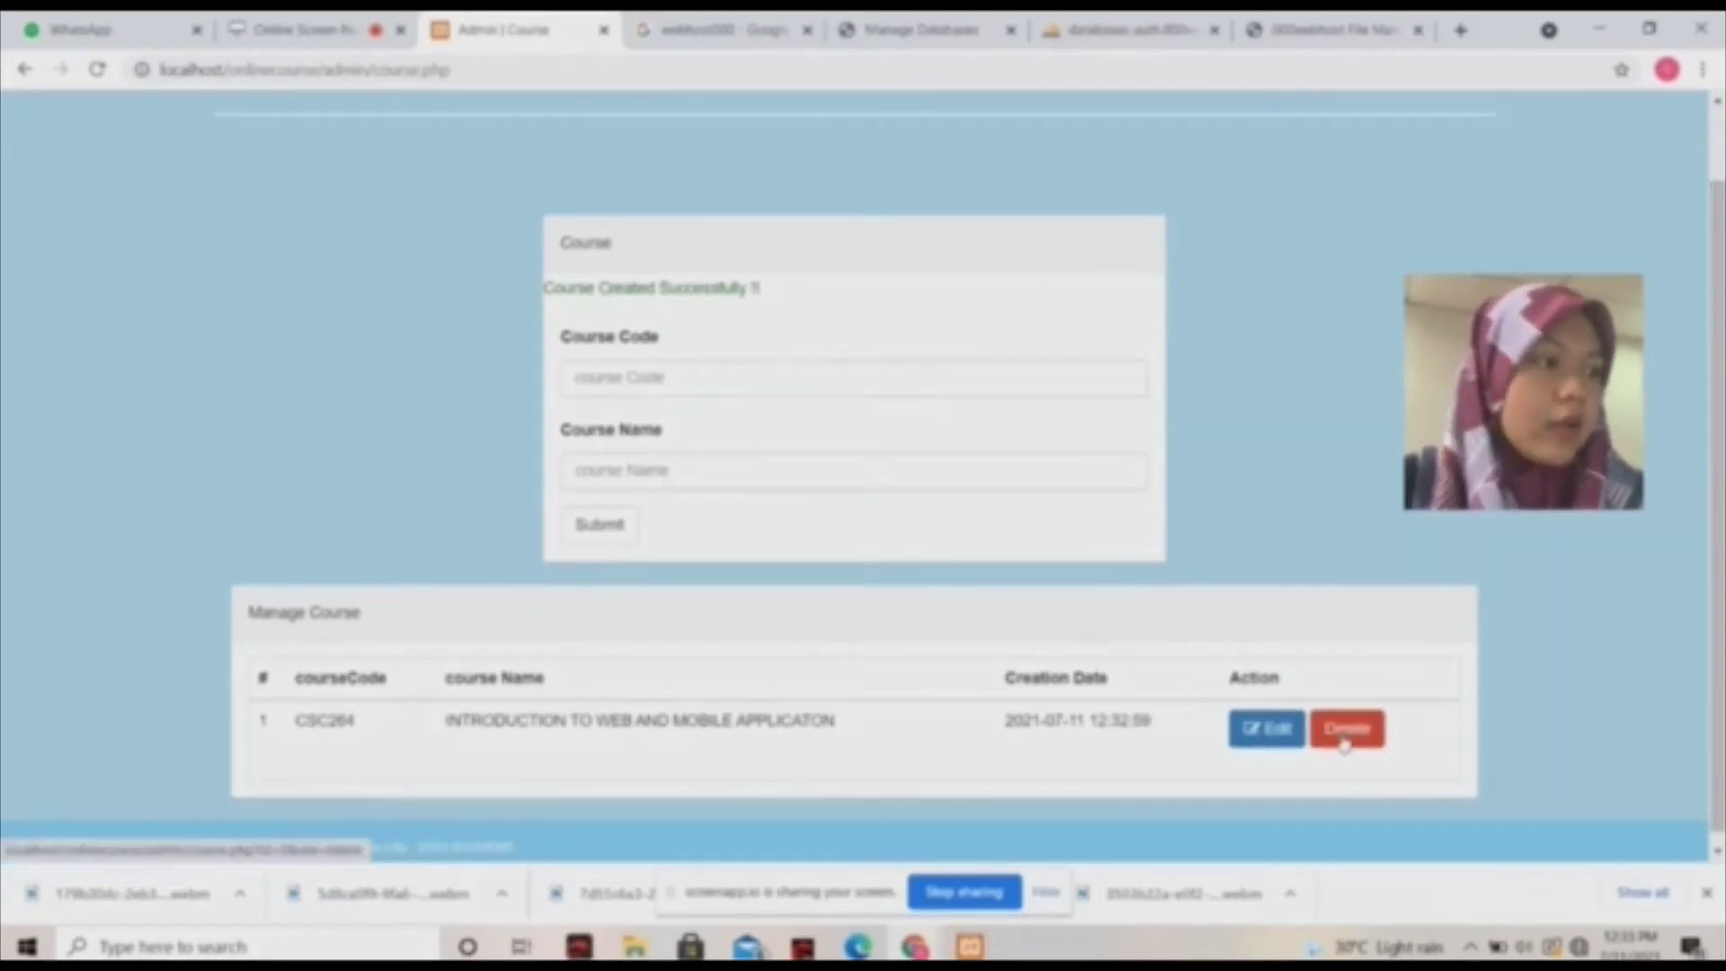
Delete course CSC264, confirming the prompt, so the course list is empty.
click(1344, 730)
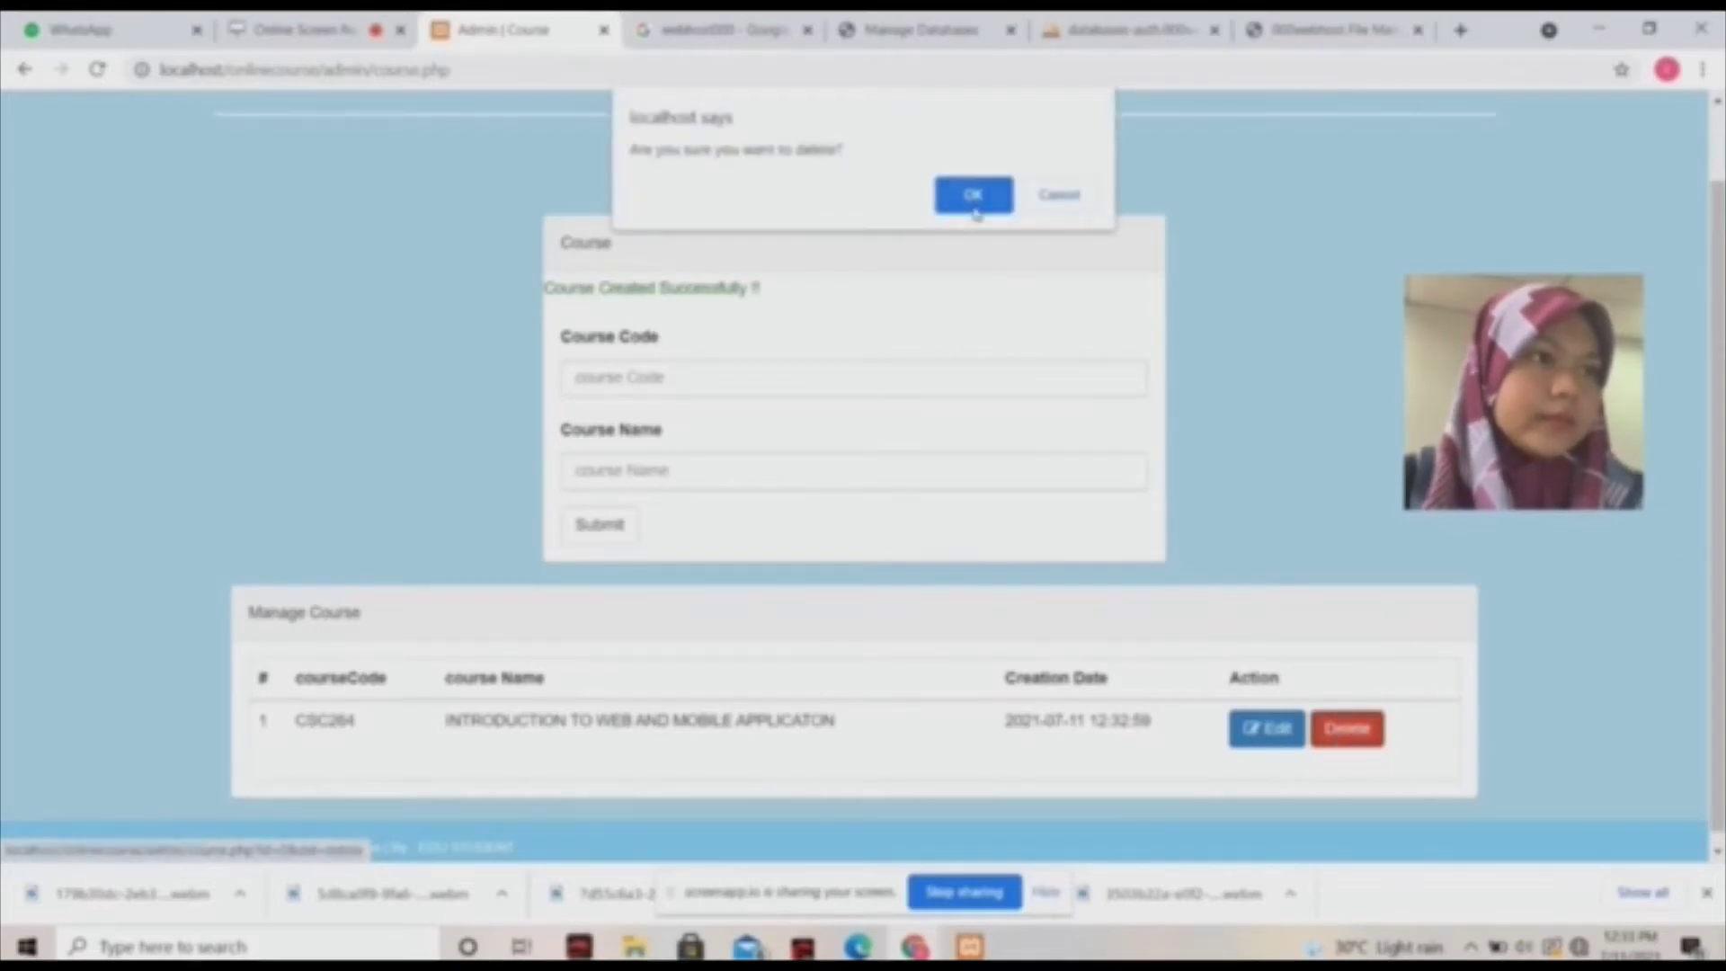
click(977, 193)
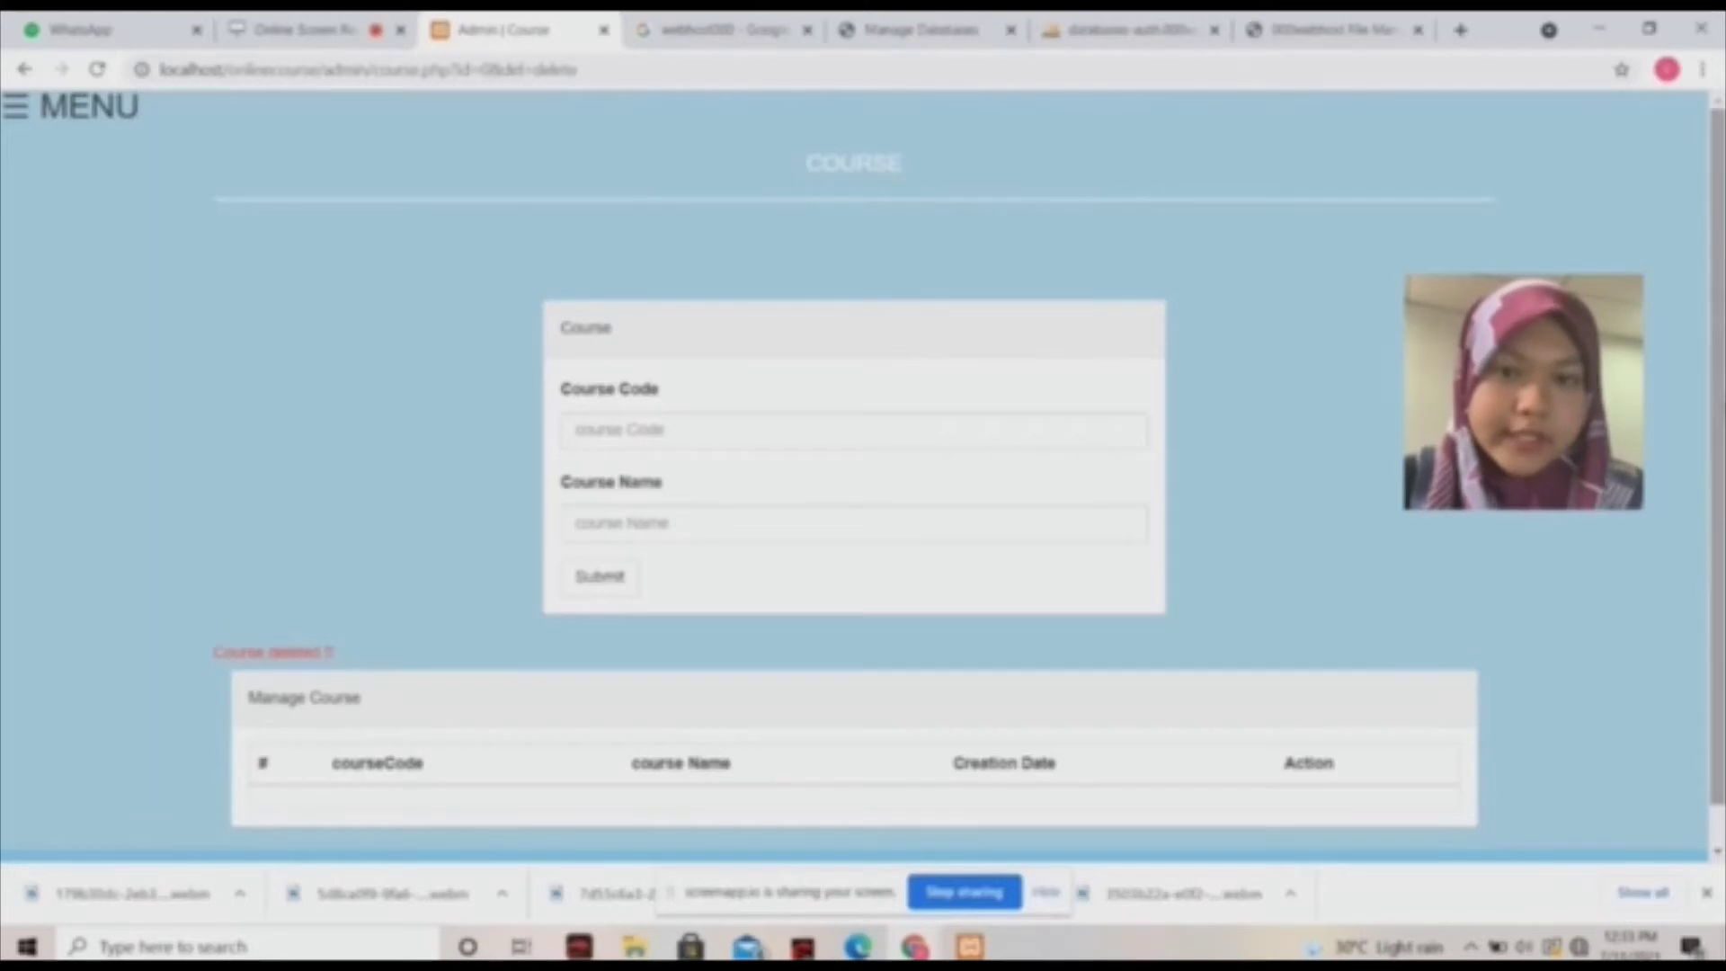
click(11, 110)
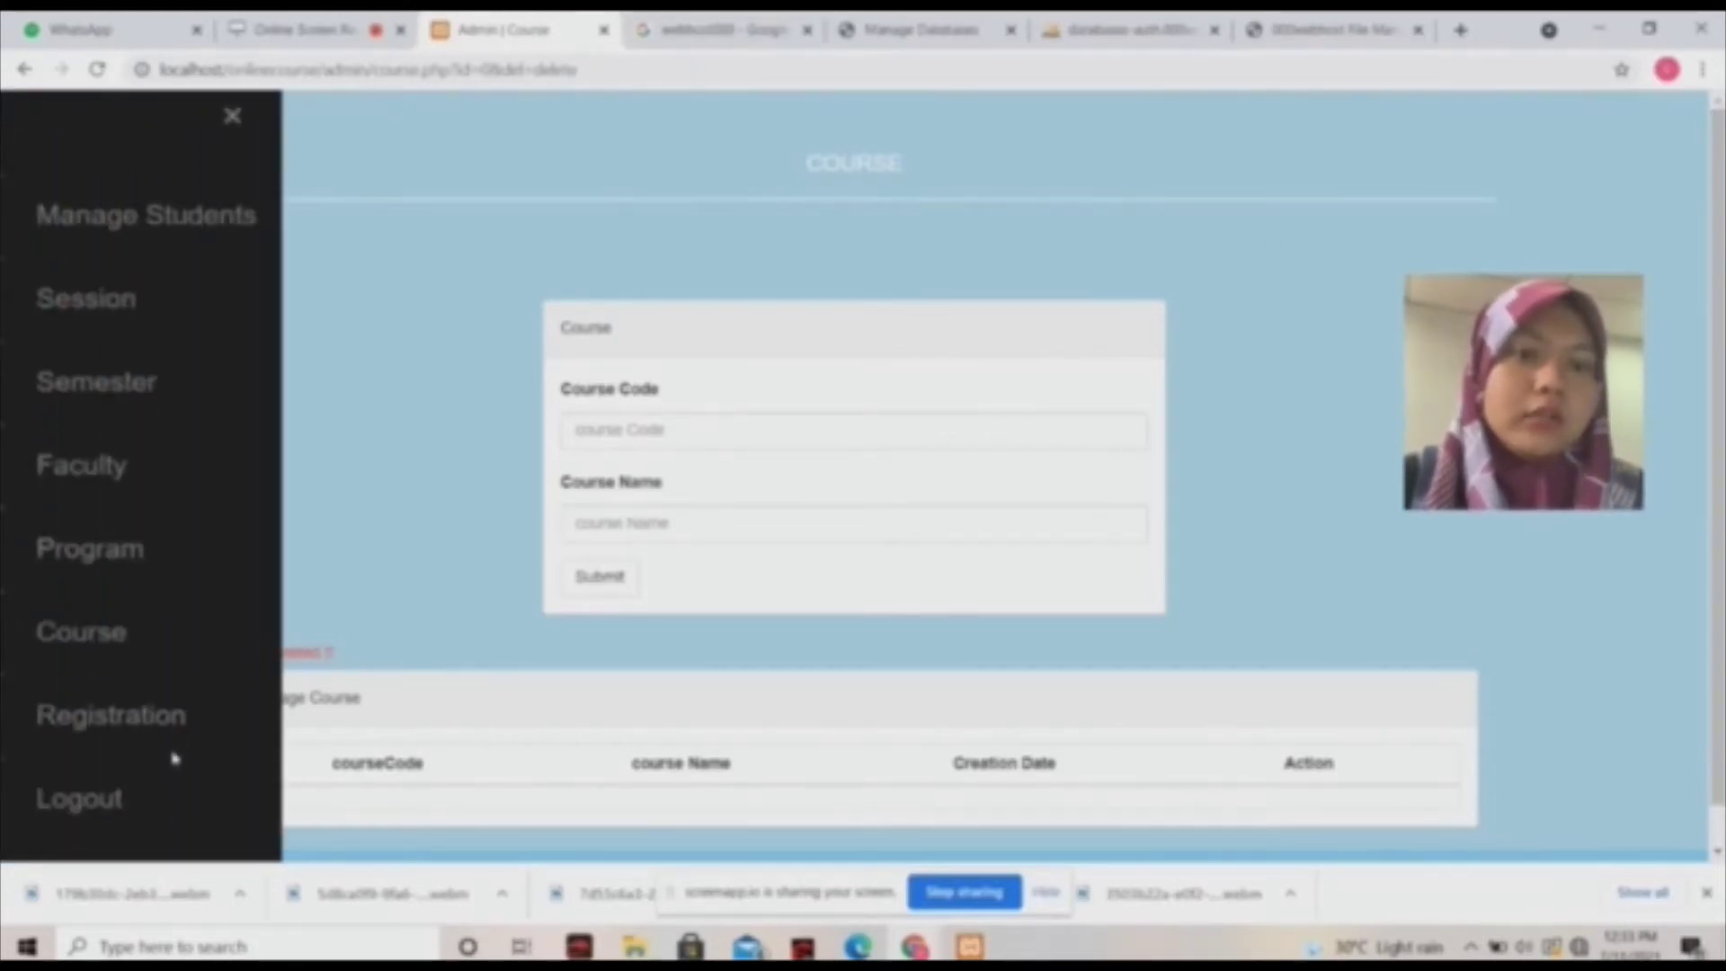
Open Student Registration and enter the new student's full name.
click(161, 730)
click(919, 440)
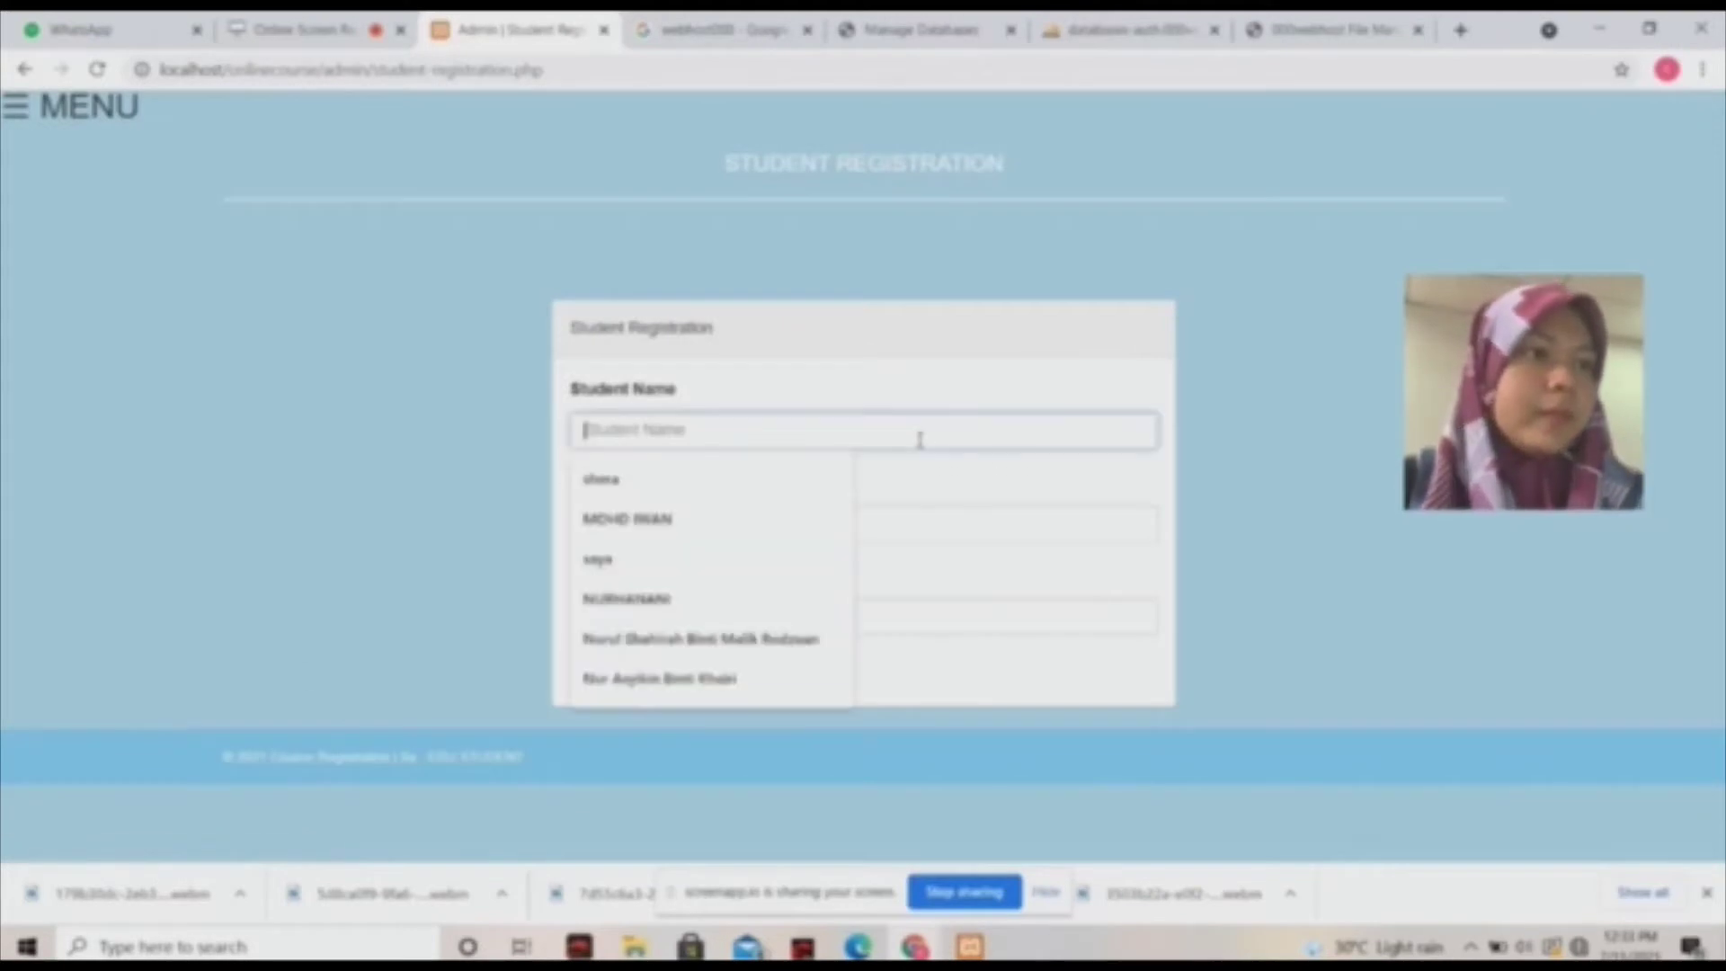
click(1151, 407)
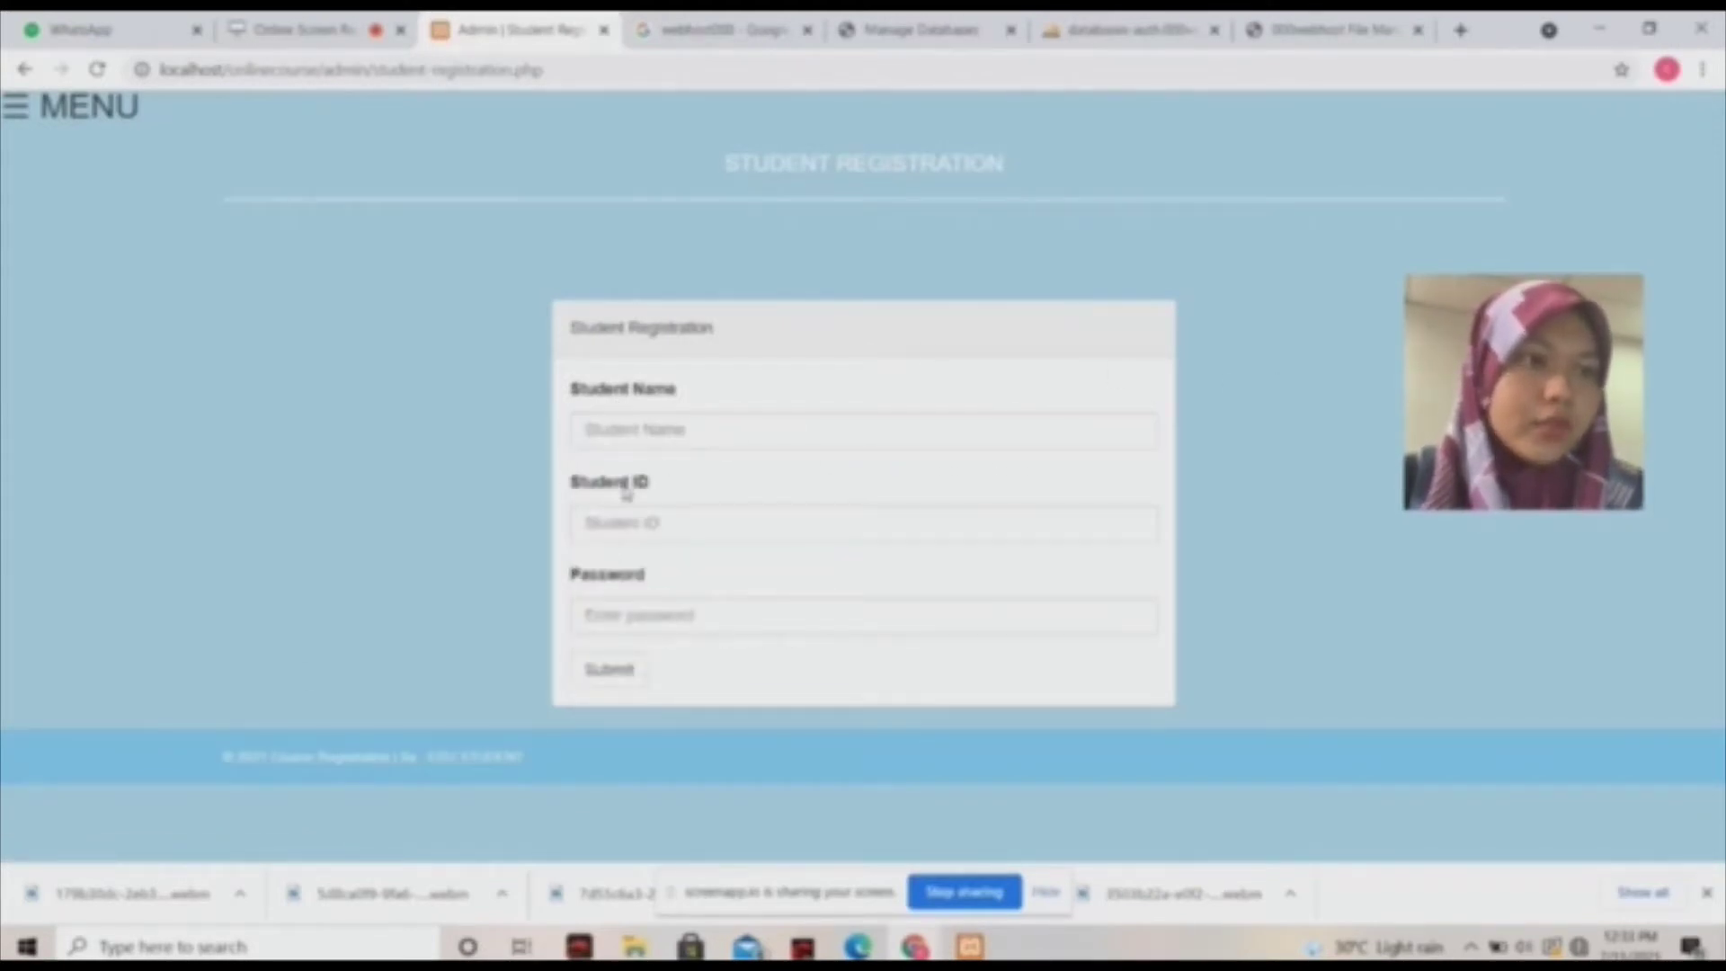
click(681, 428)
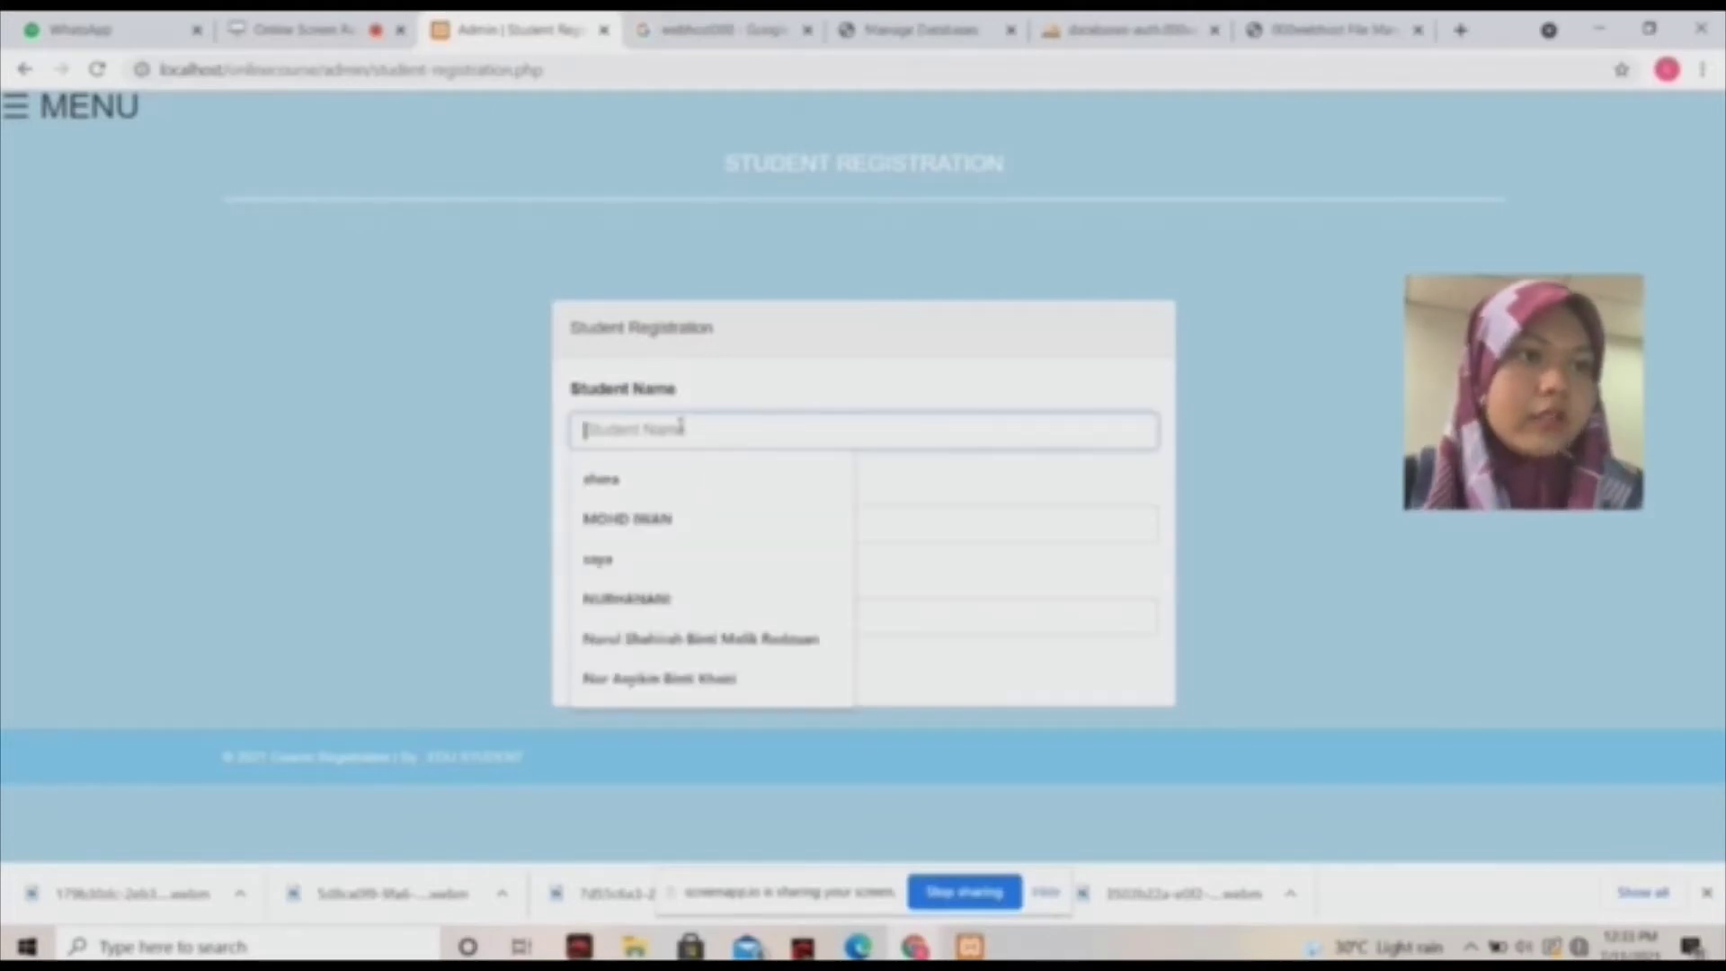
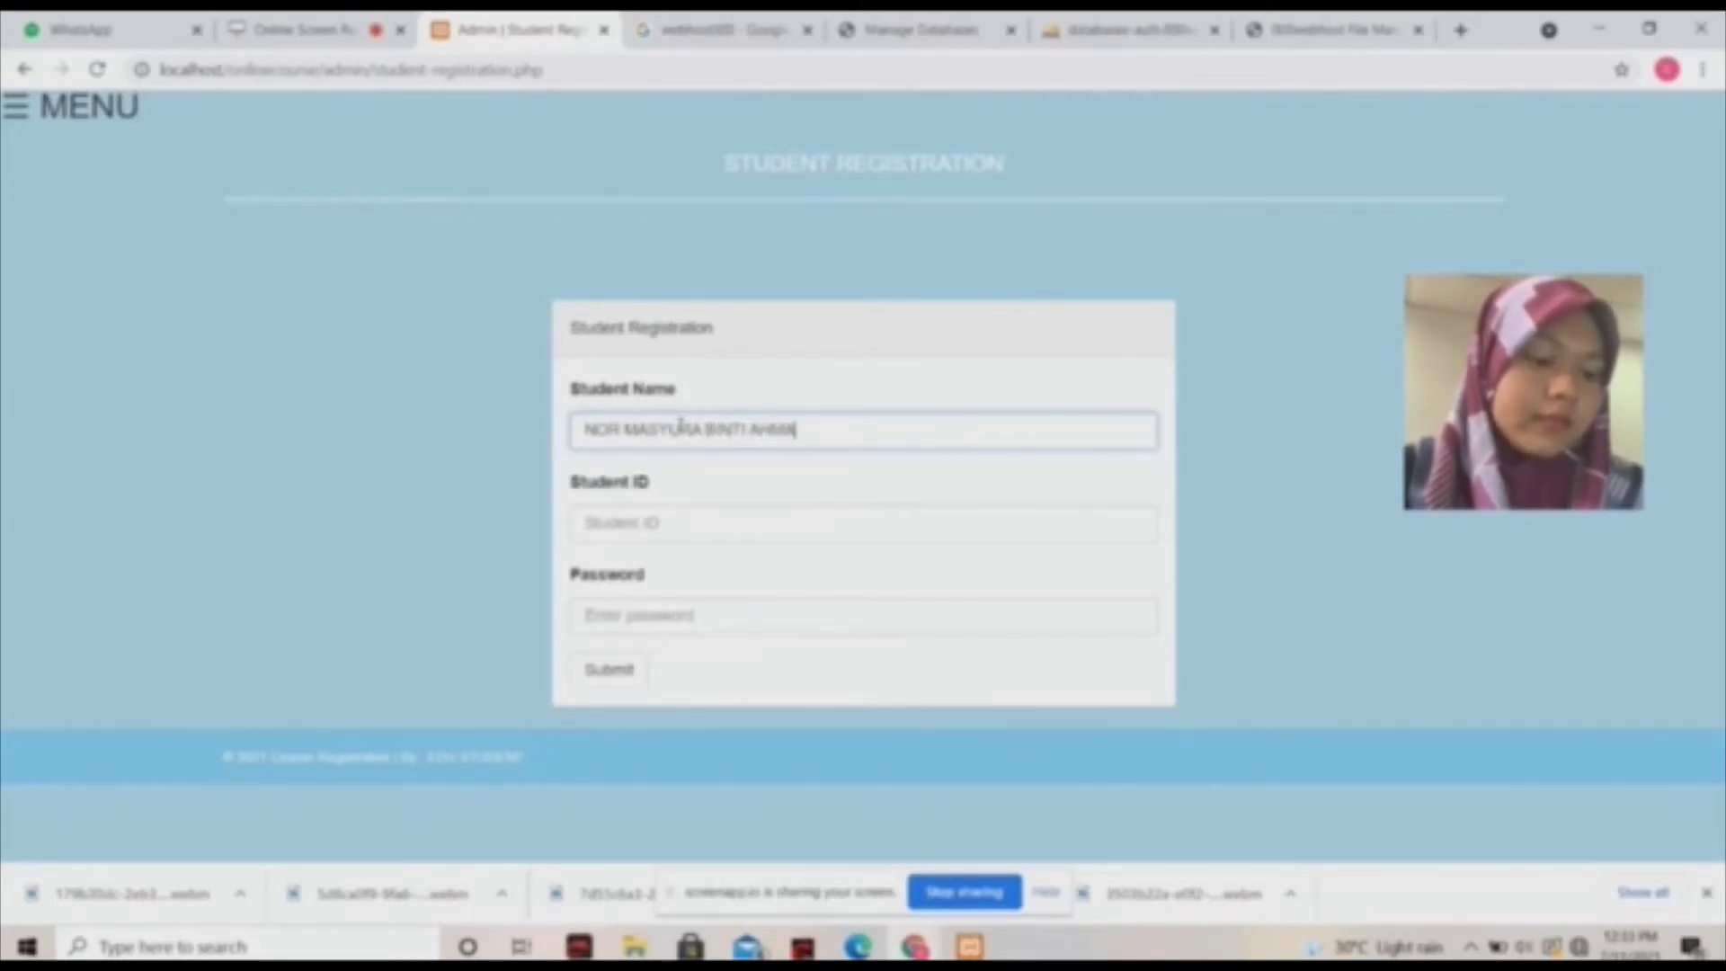
key(Return)
Enter the student ID and a password, then submit the registration.
click(746, 516)
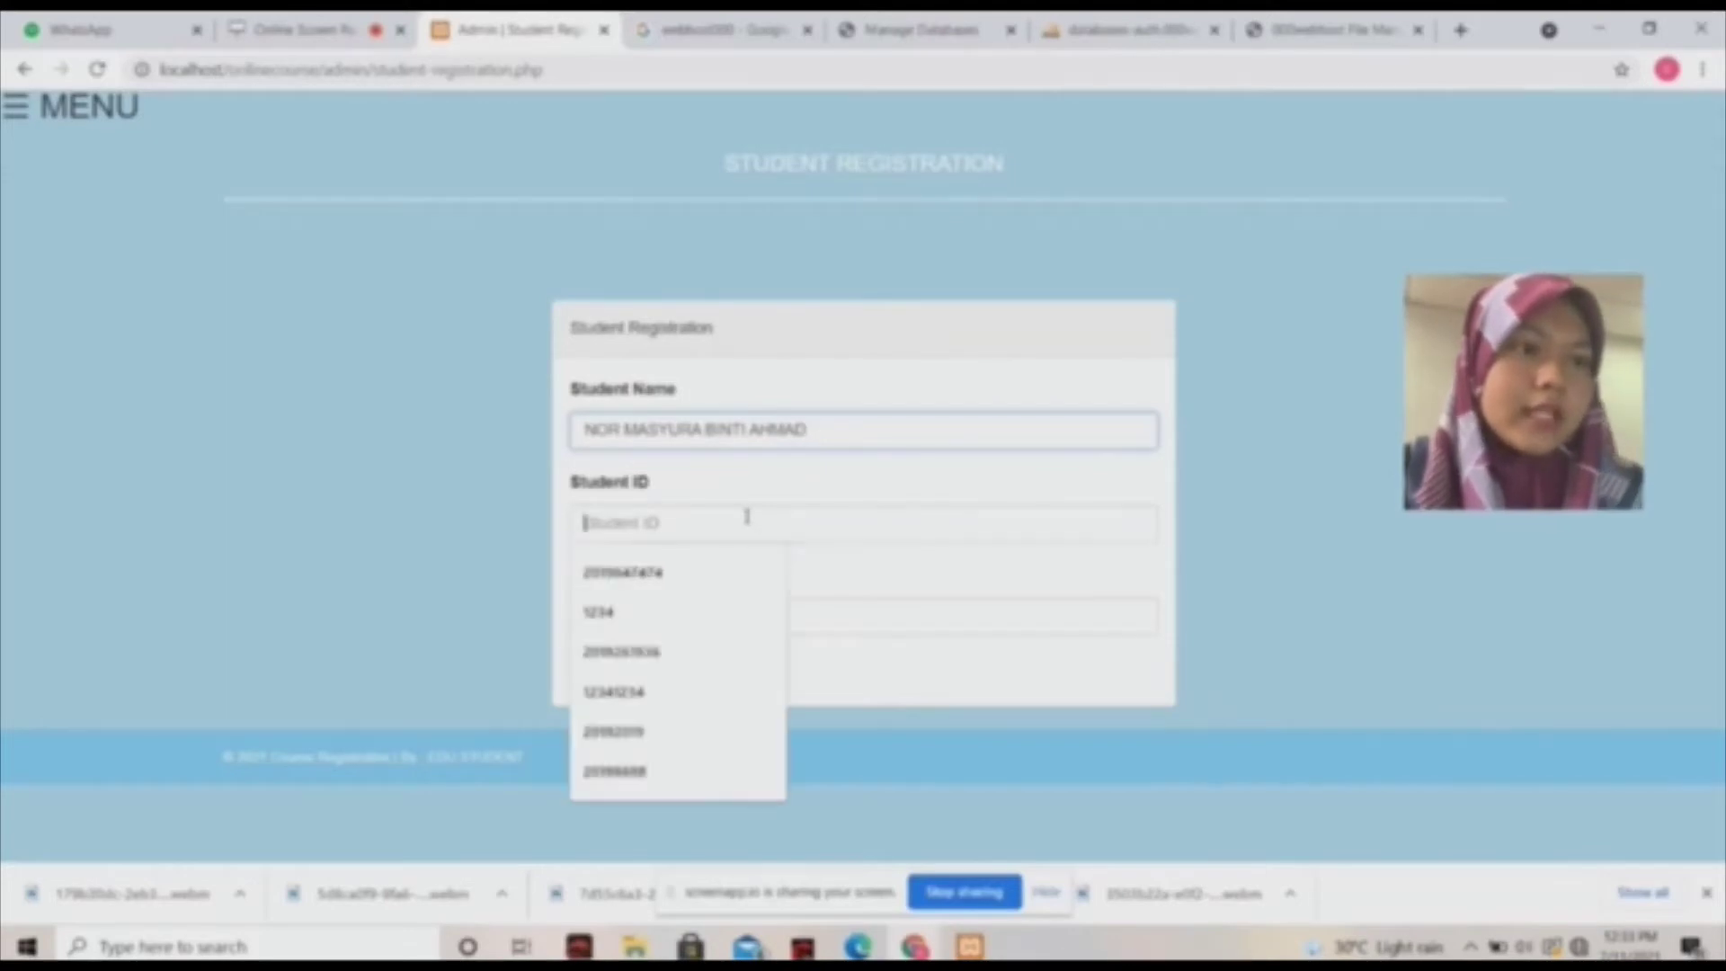
text(2019)
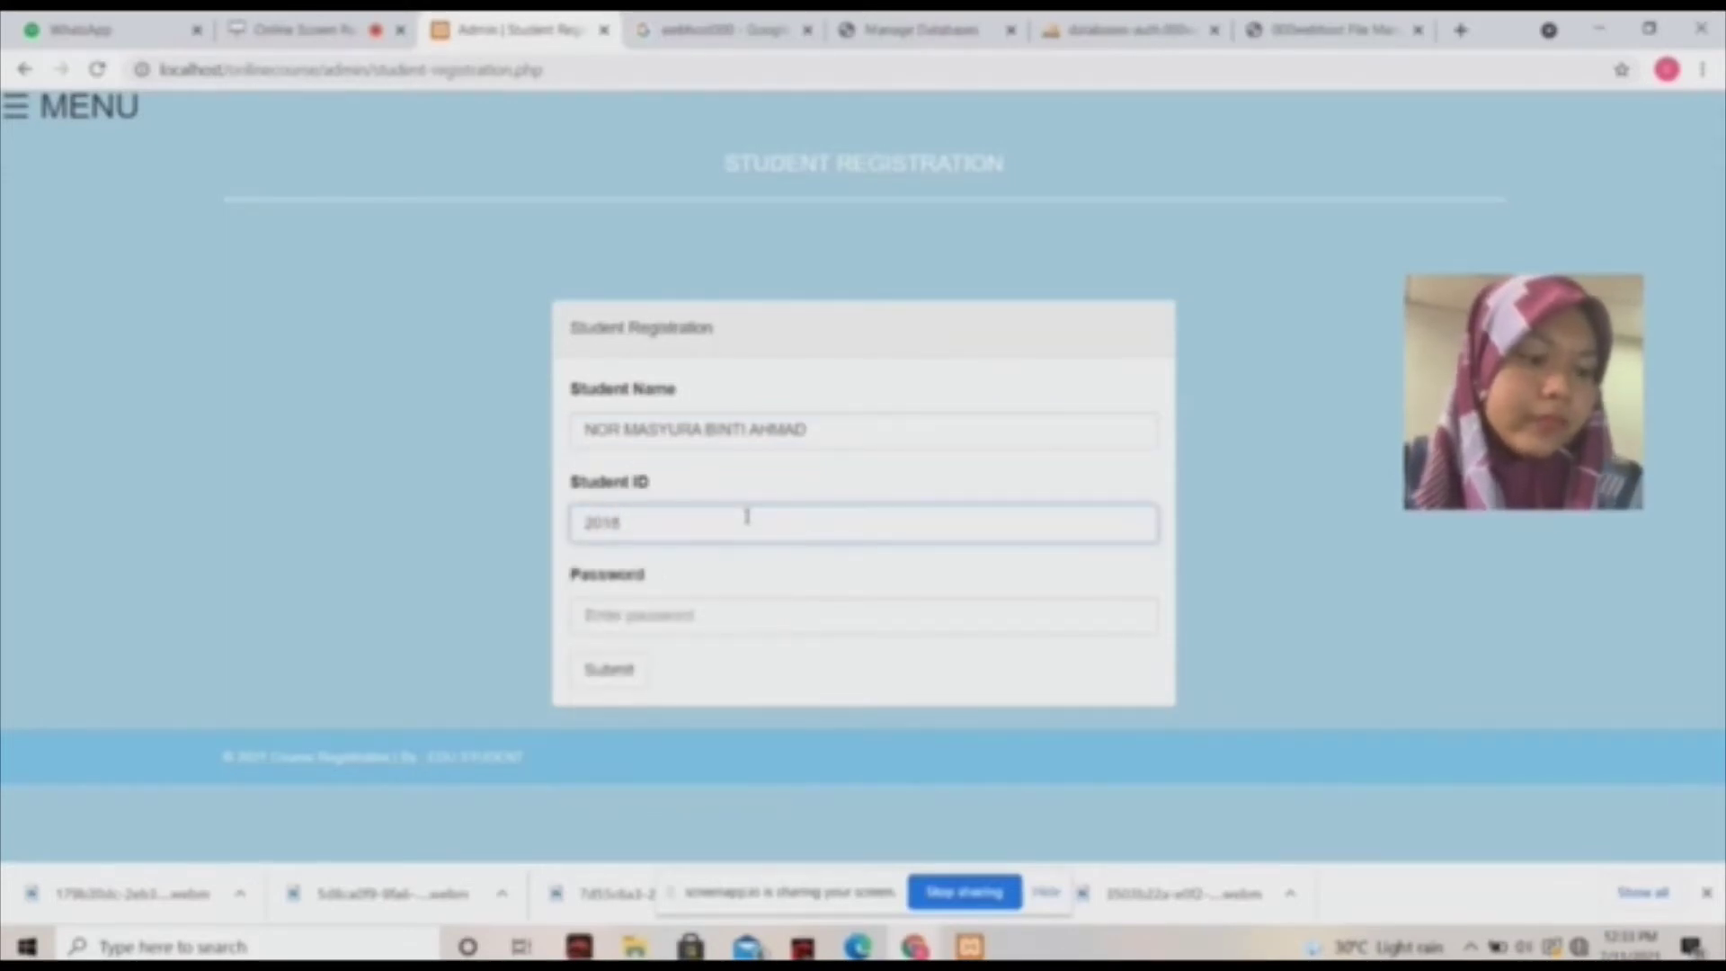
text(735)
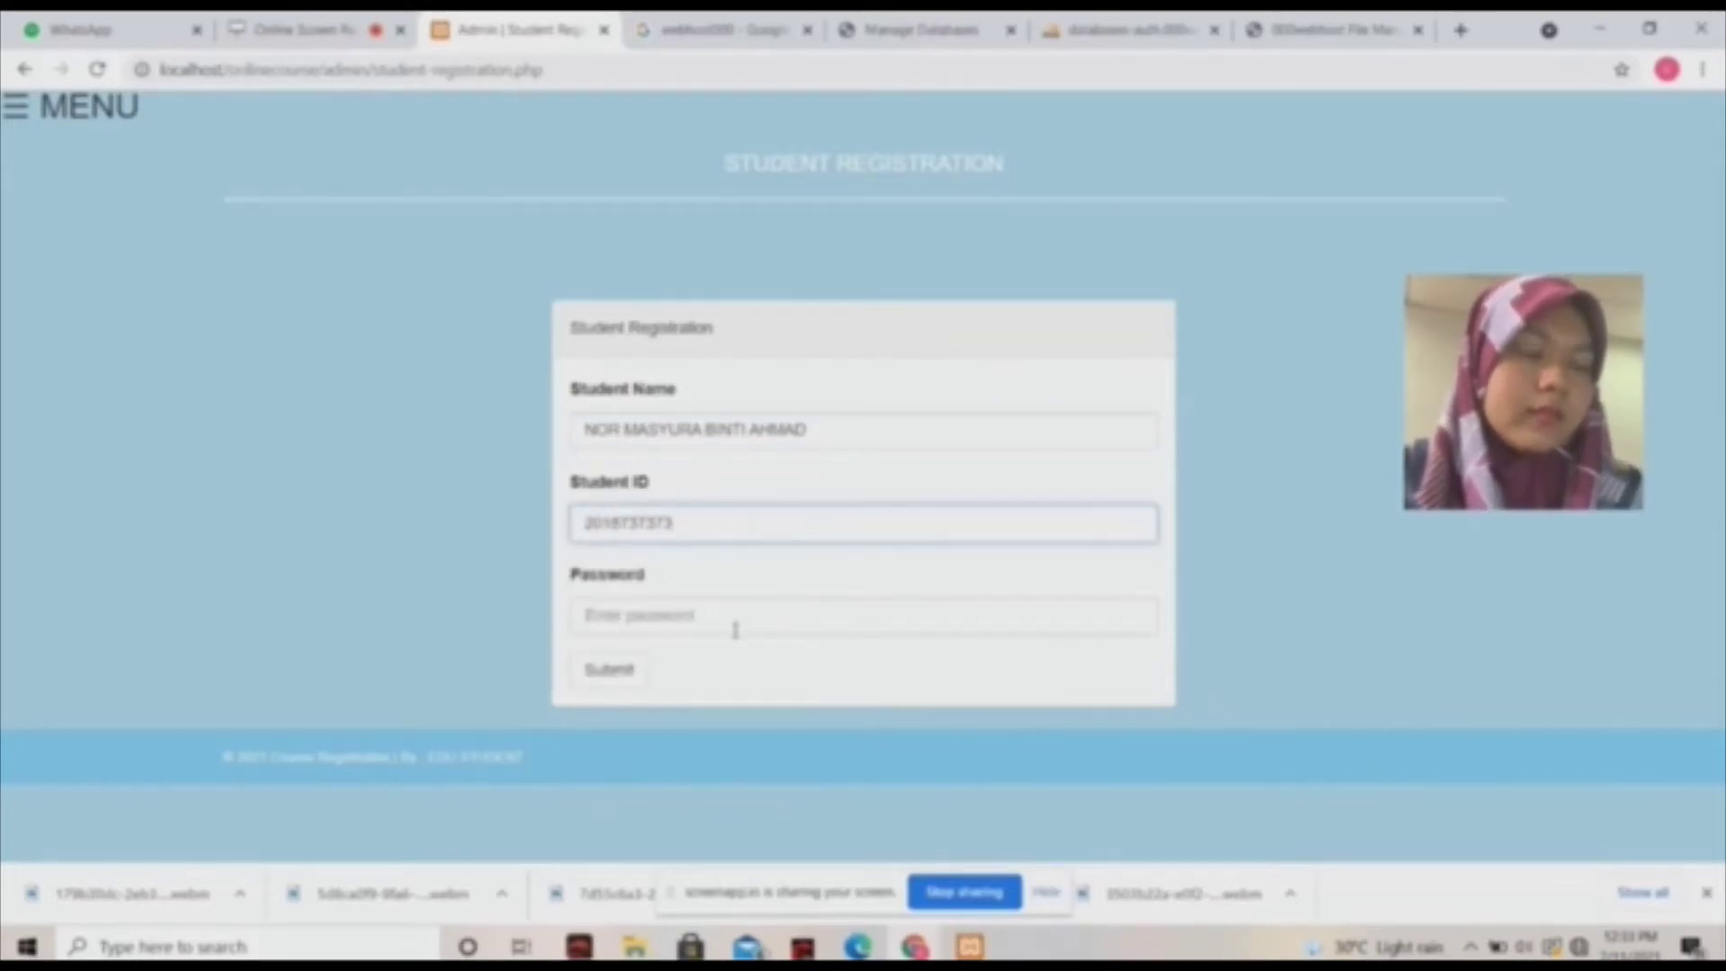
click(729, 618)
text(1)
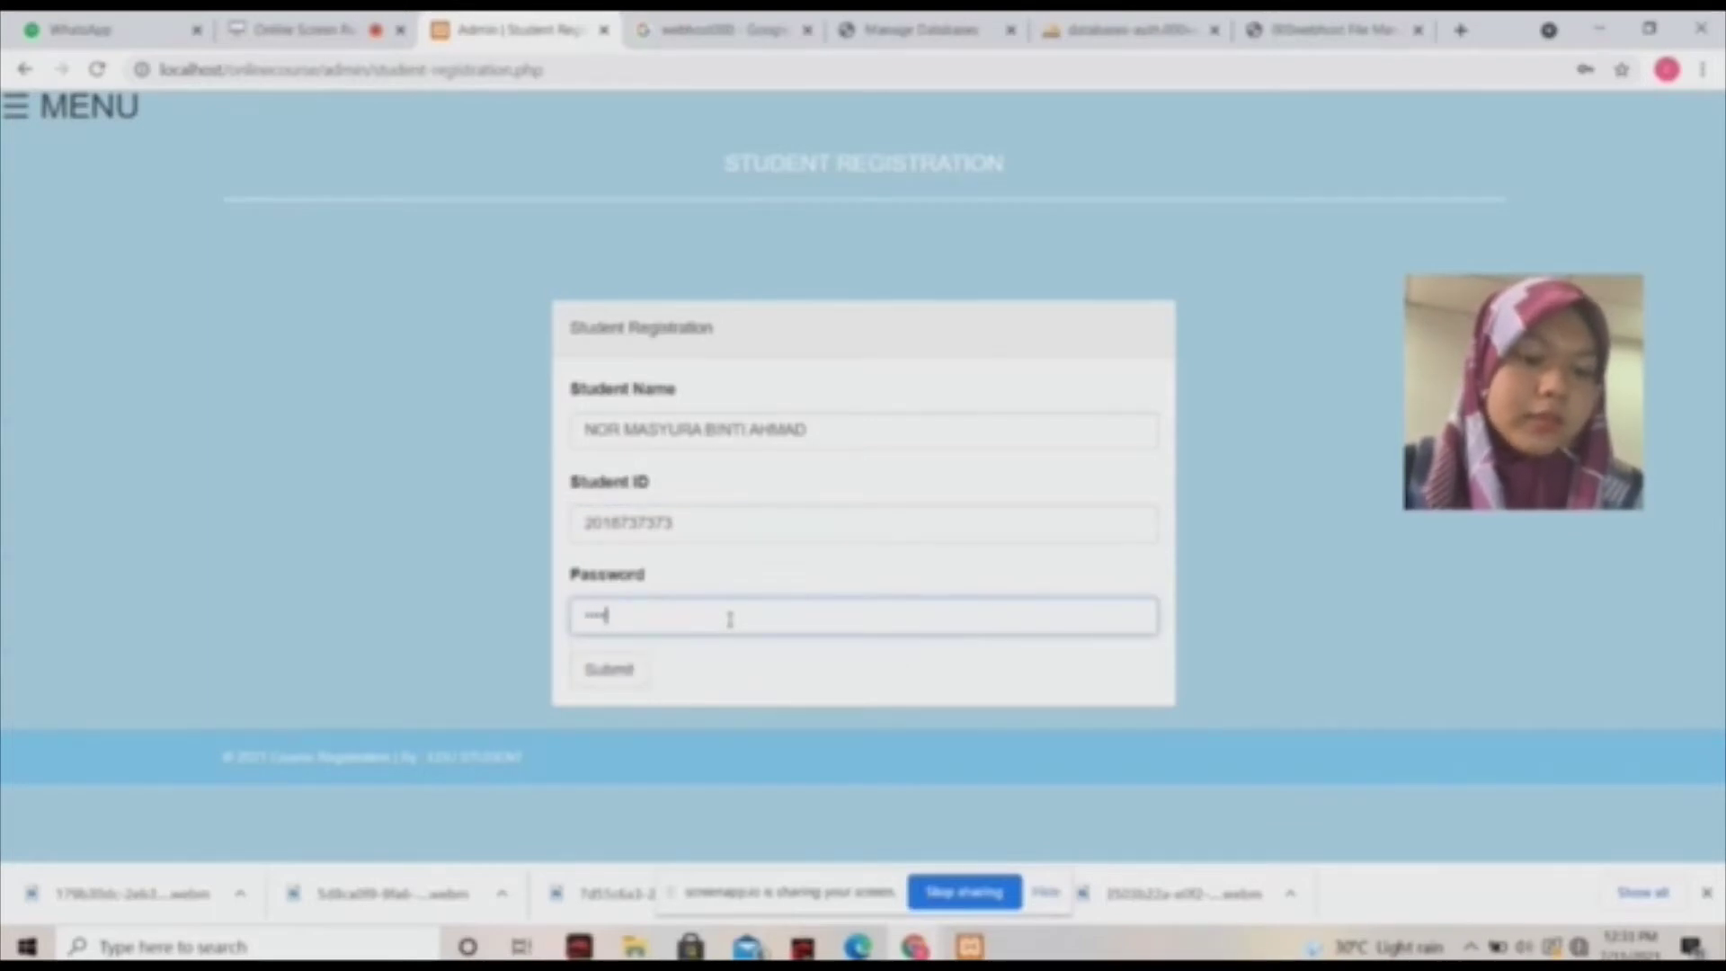
click(617, 673)
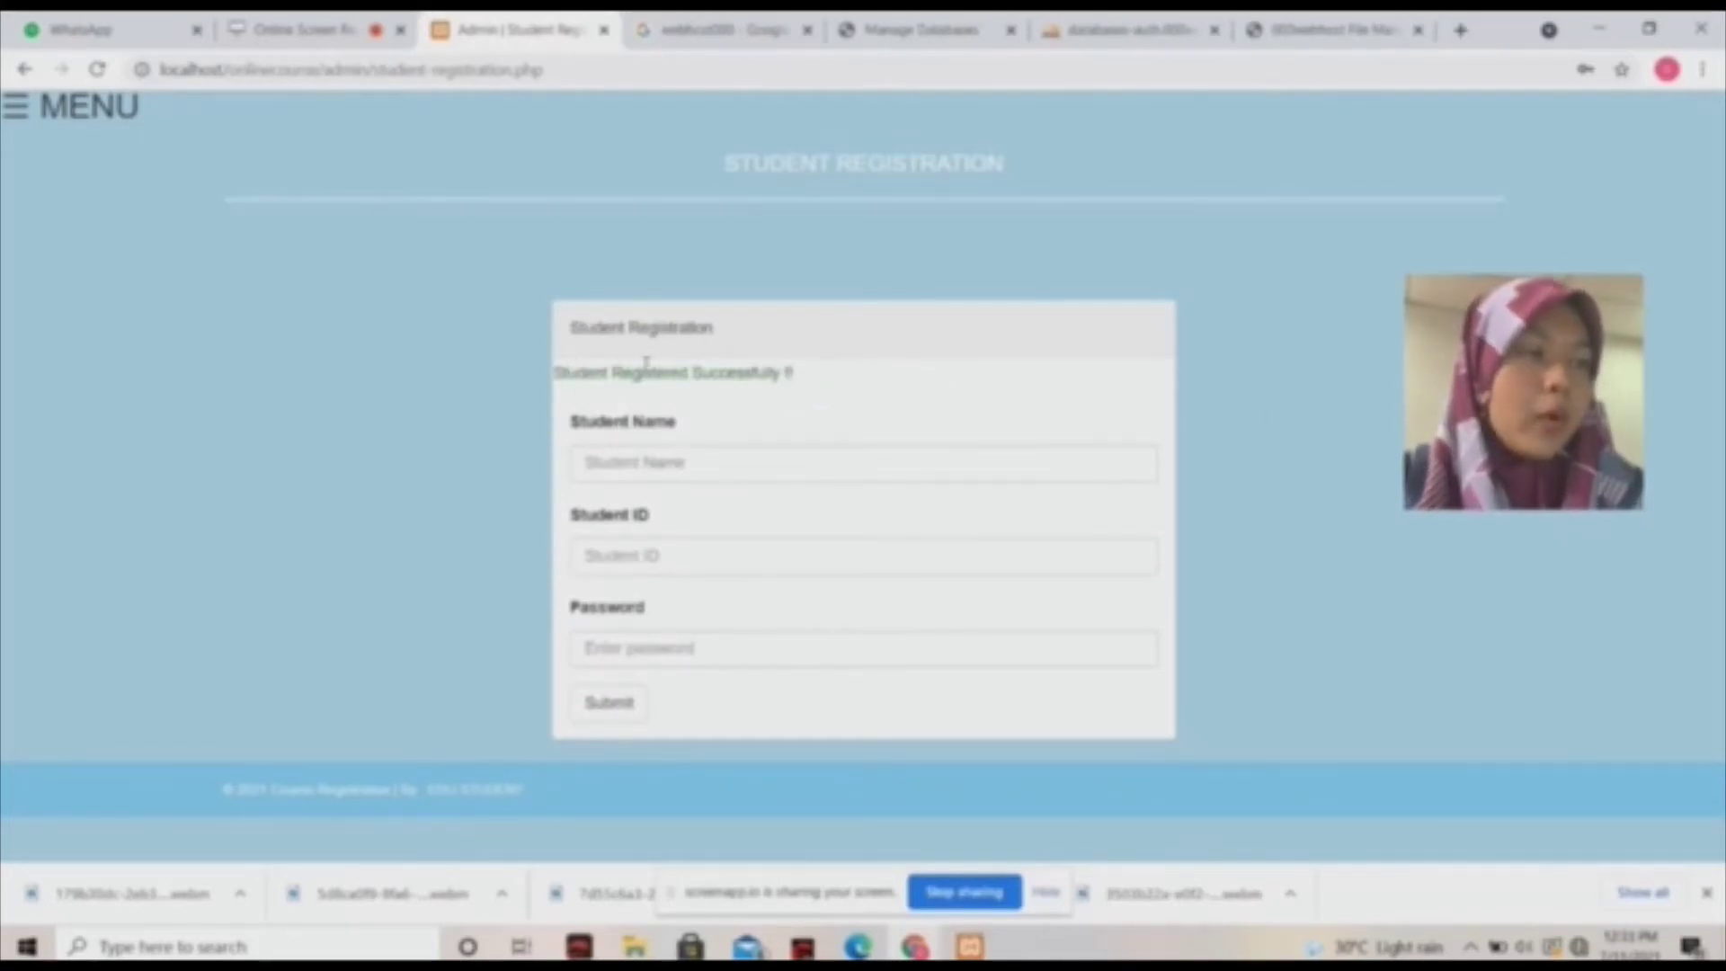
click(14, 110)
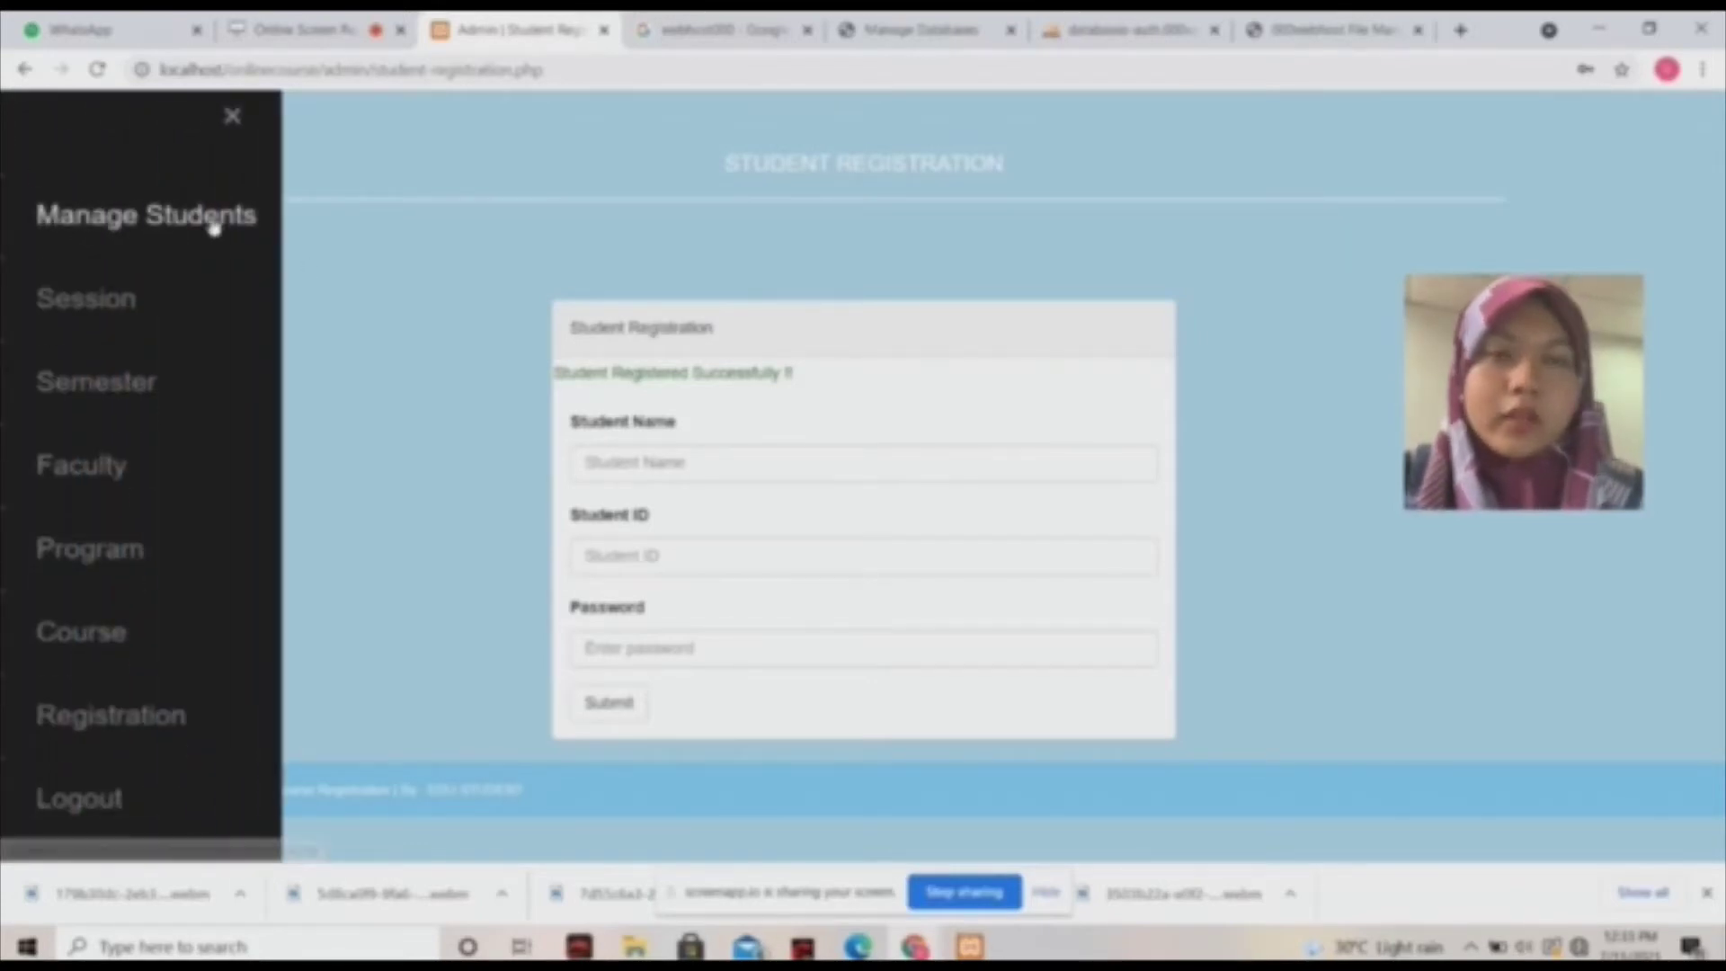
Show the Manage Students table, with the newly registered student listed first.
click(220, 222)
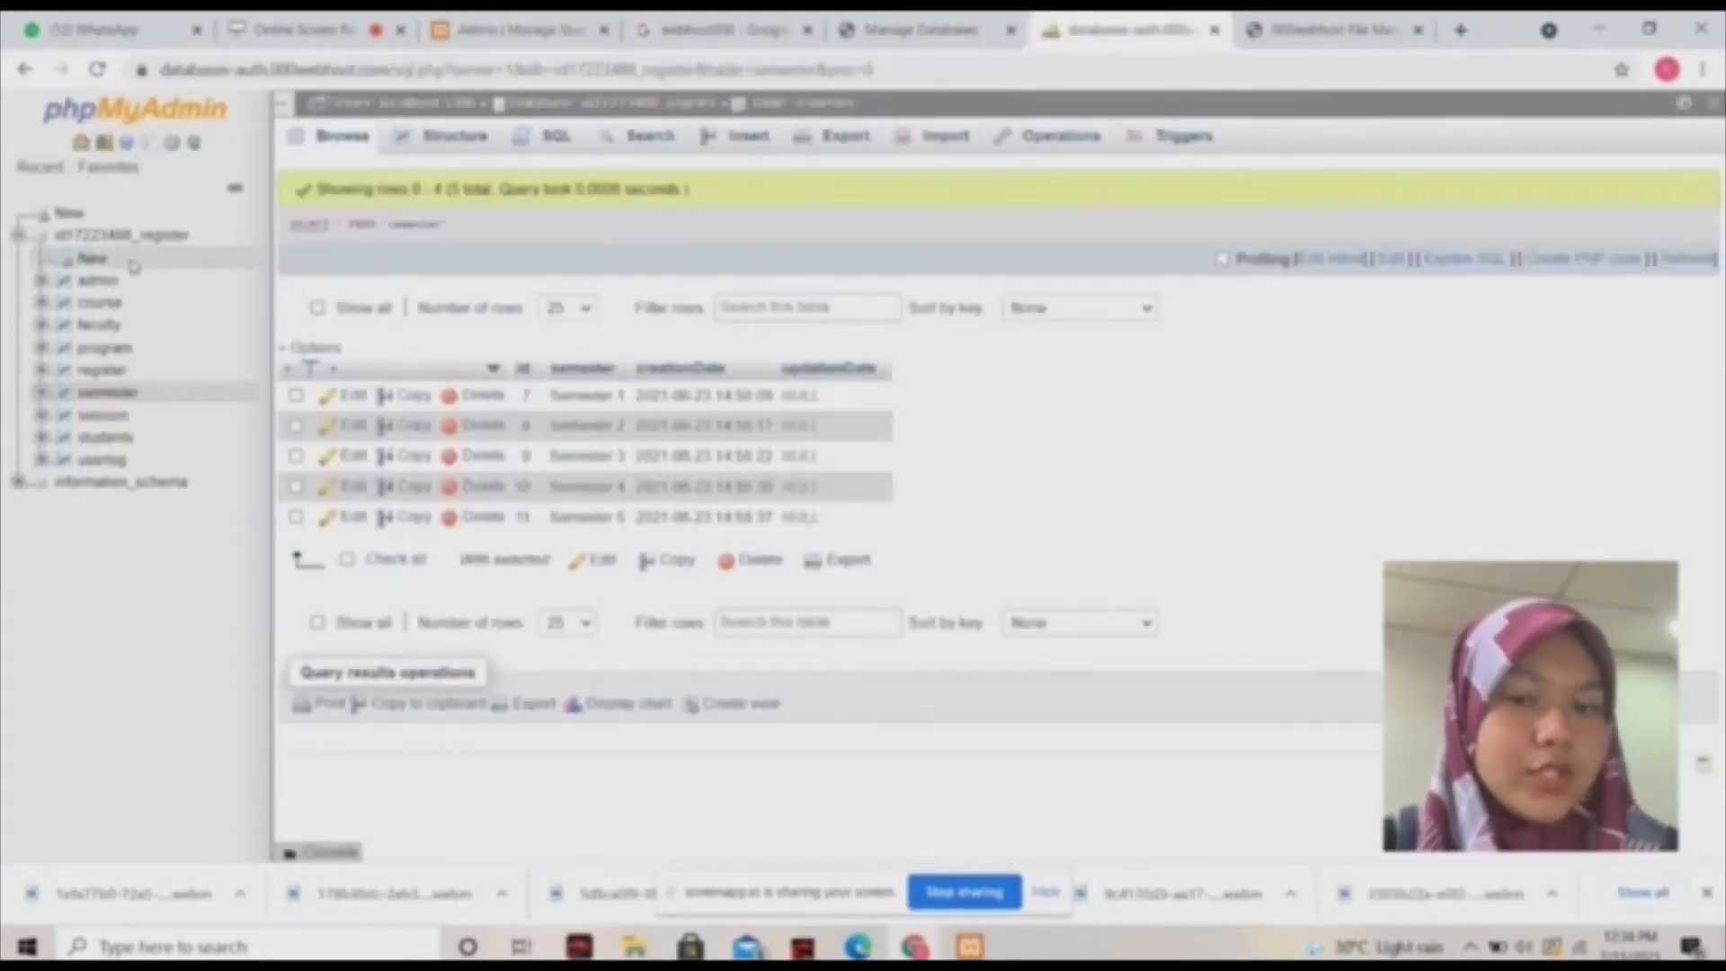
Browse the register database's admin, course, faculty and program tables, showing both diploma programmes.
click(122, 244)
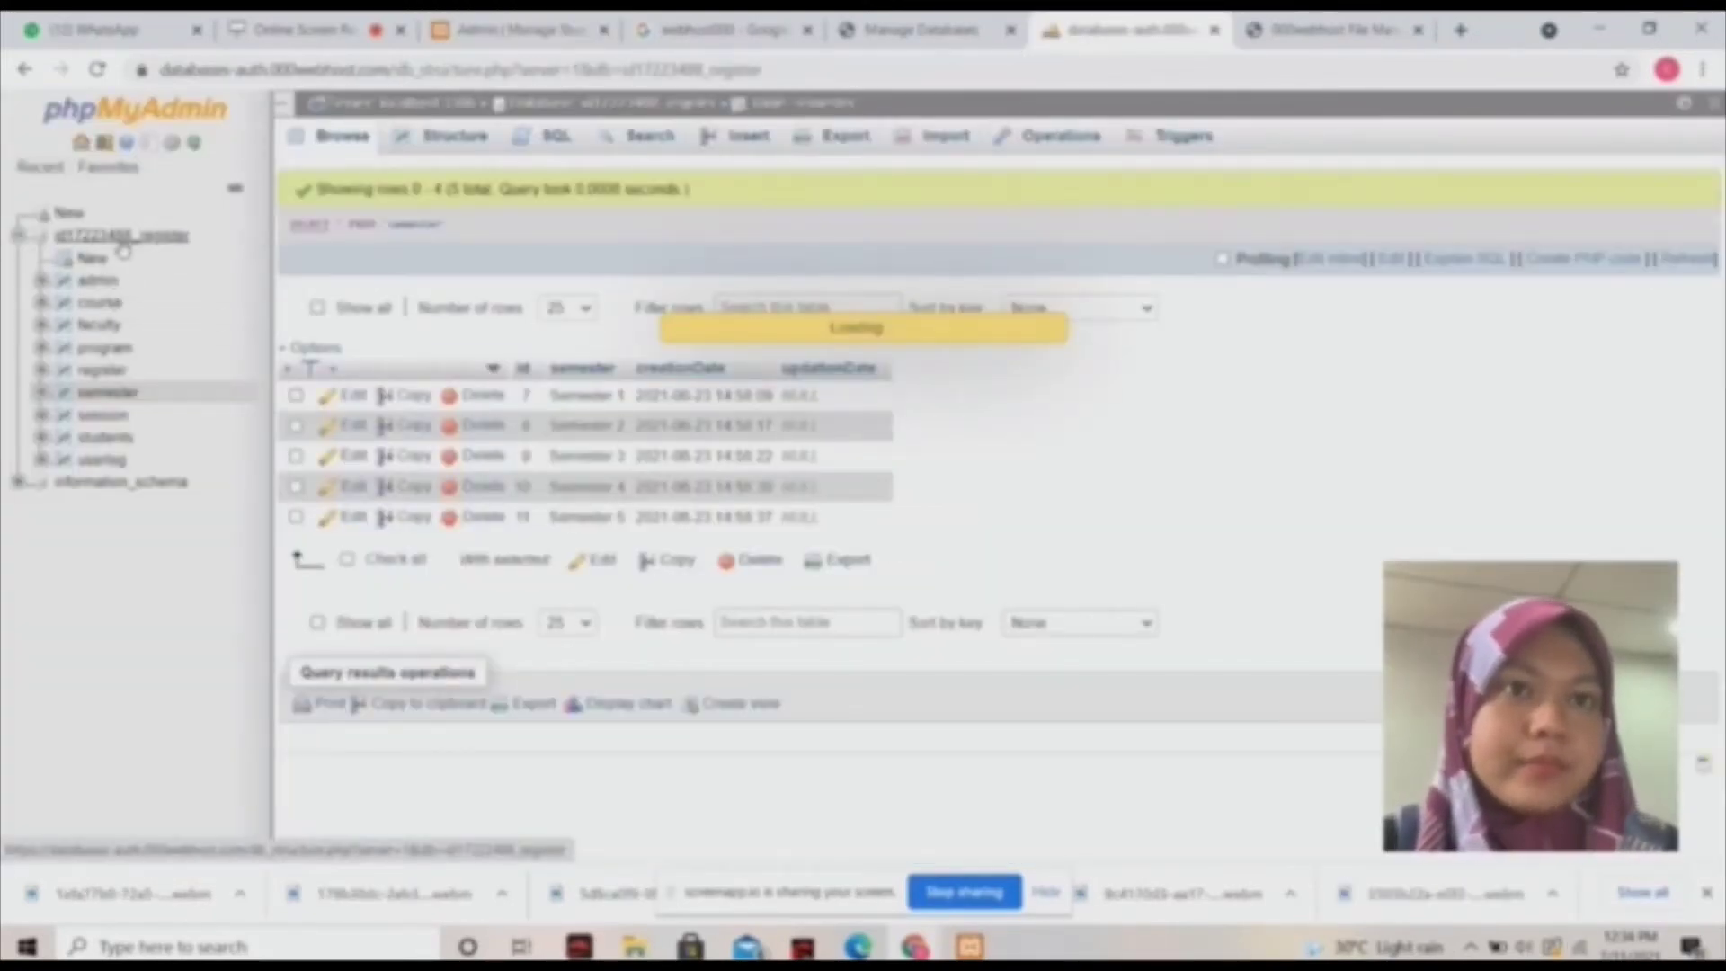
click(102, 282)
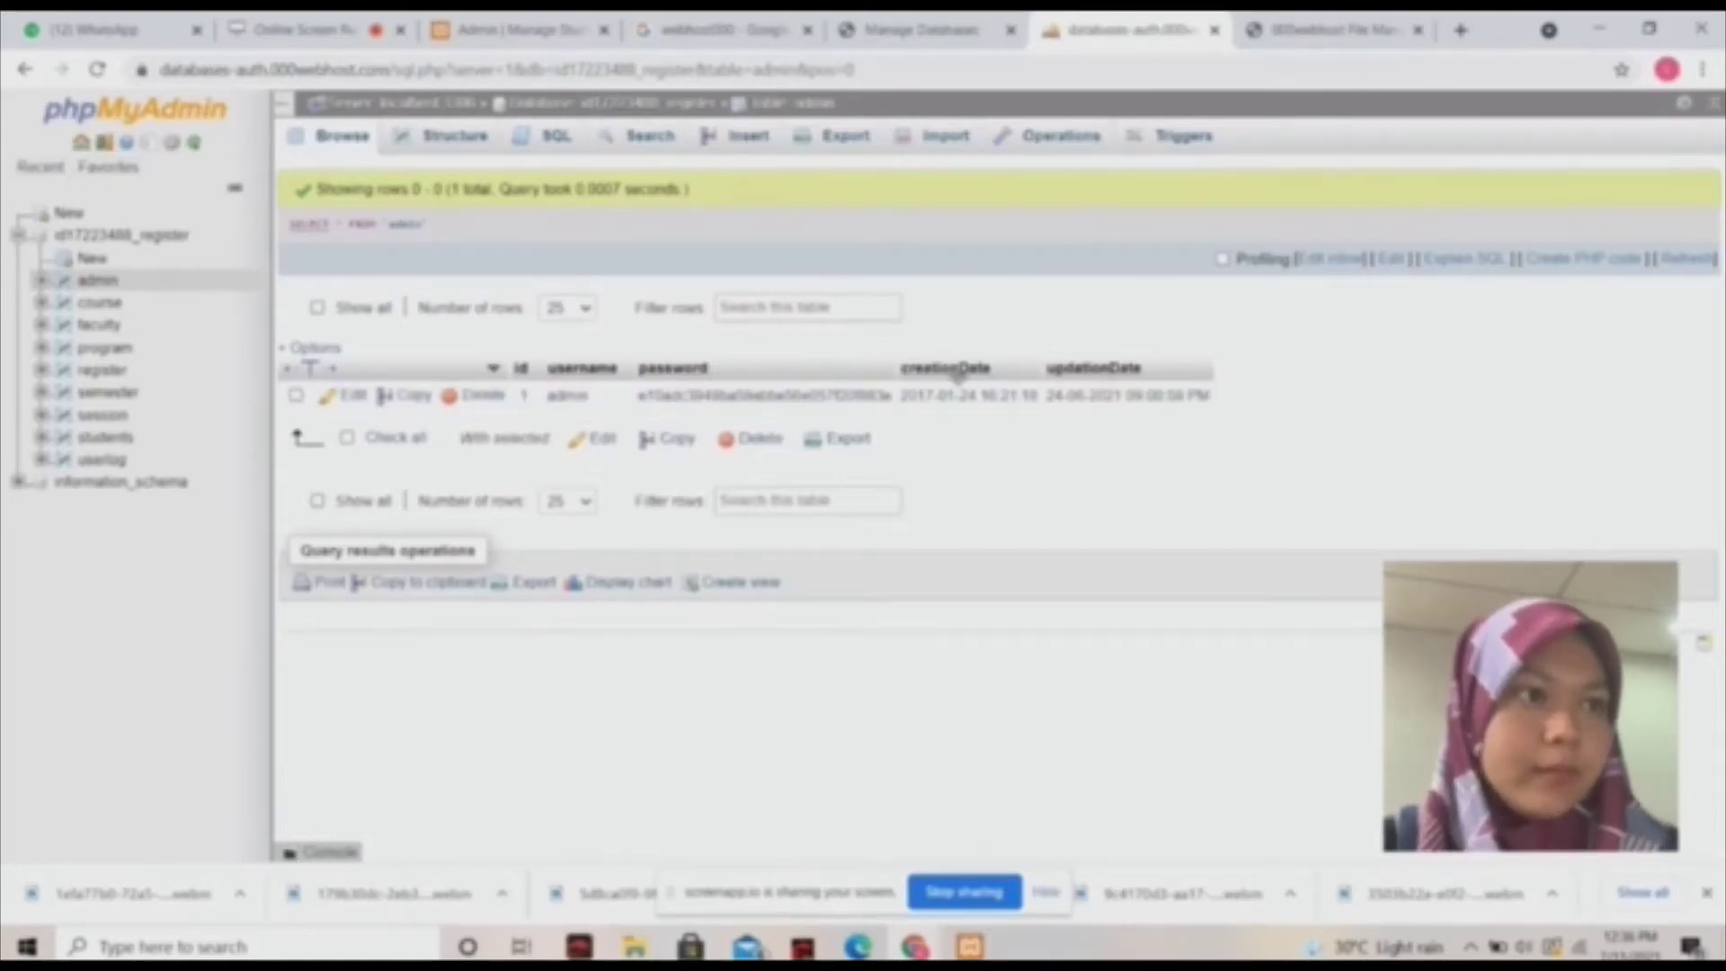
click(108, 303)
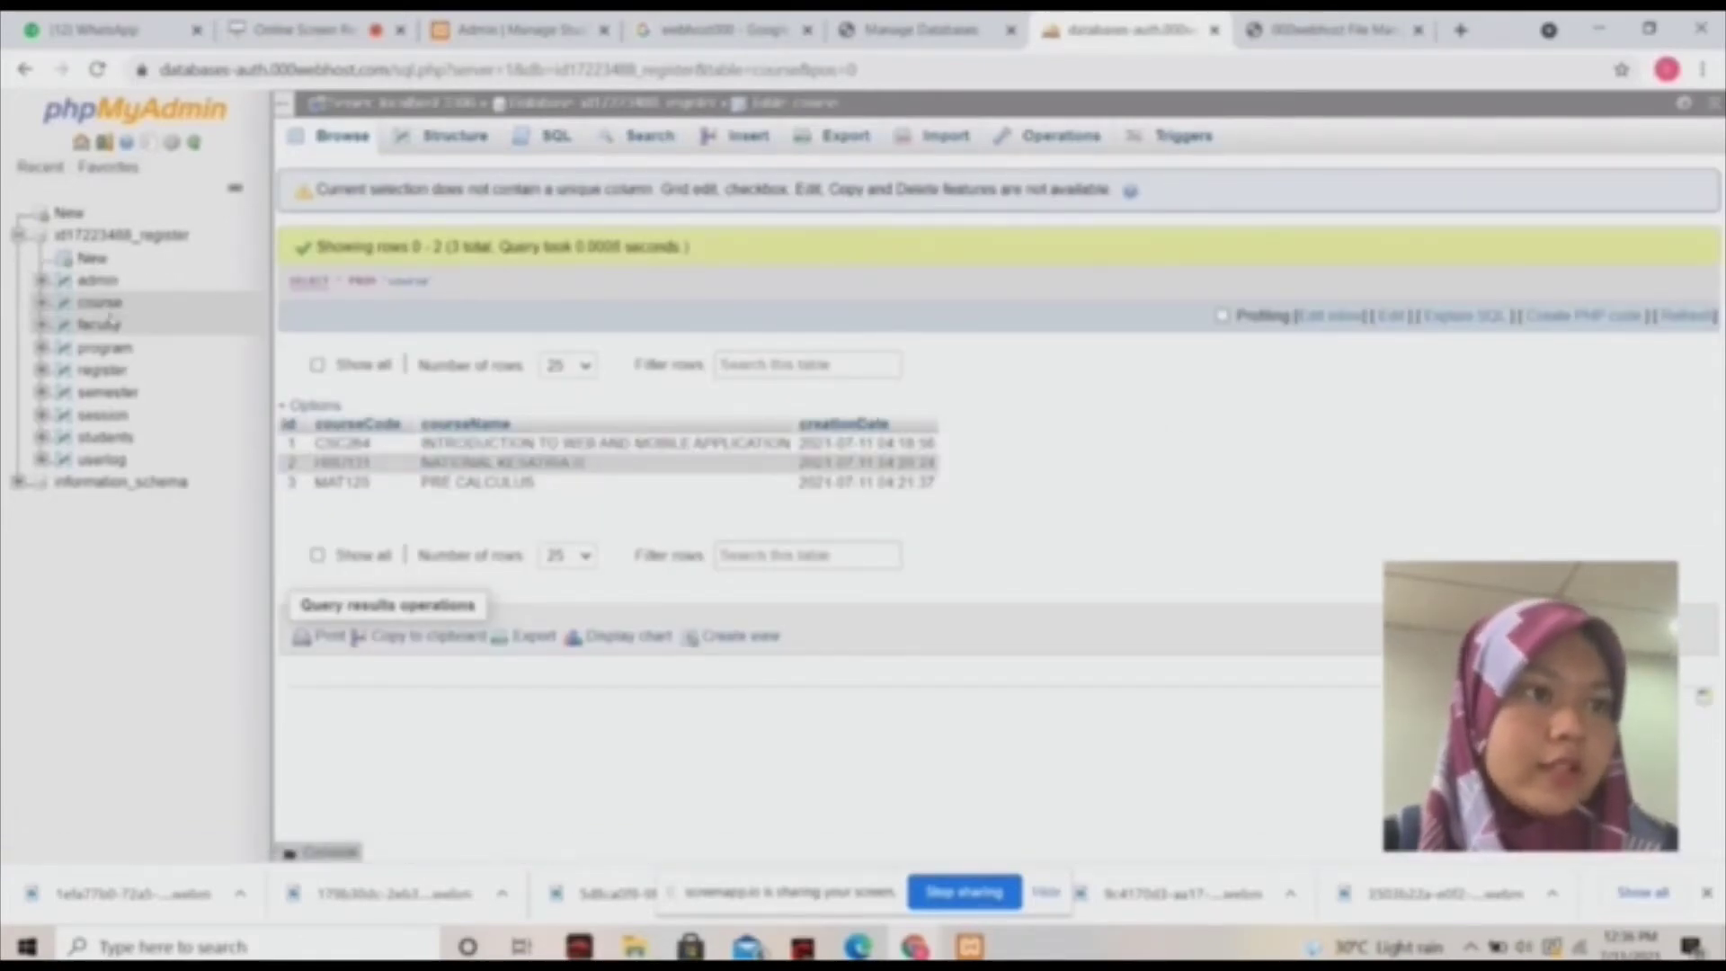
click(109, 325)
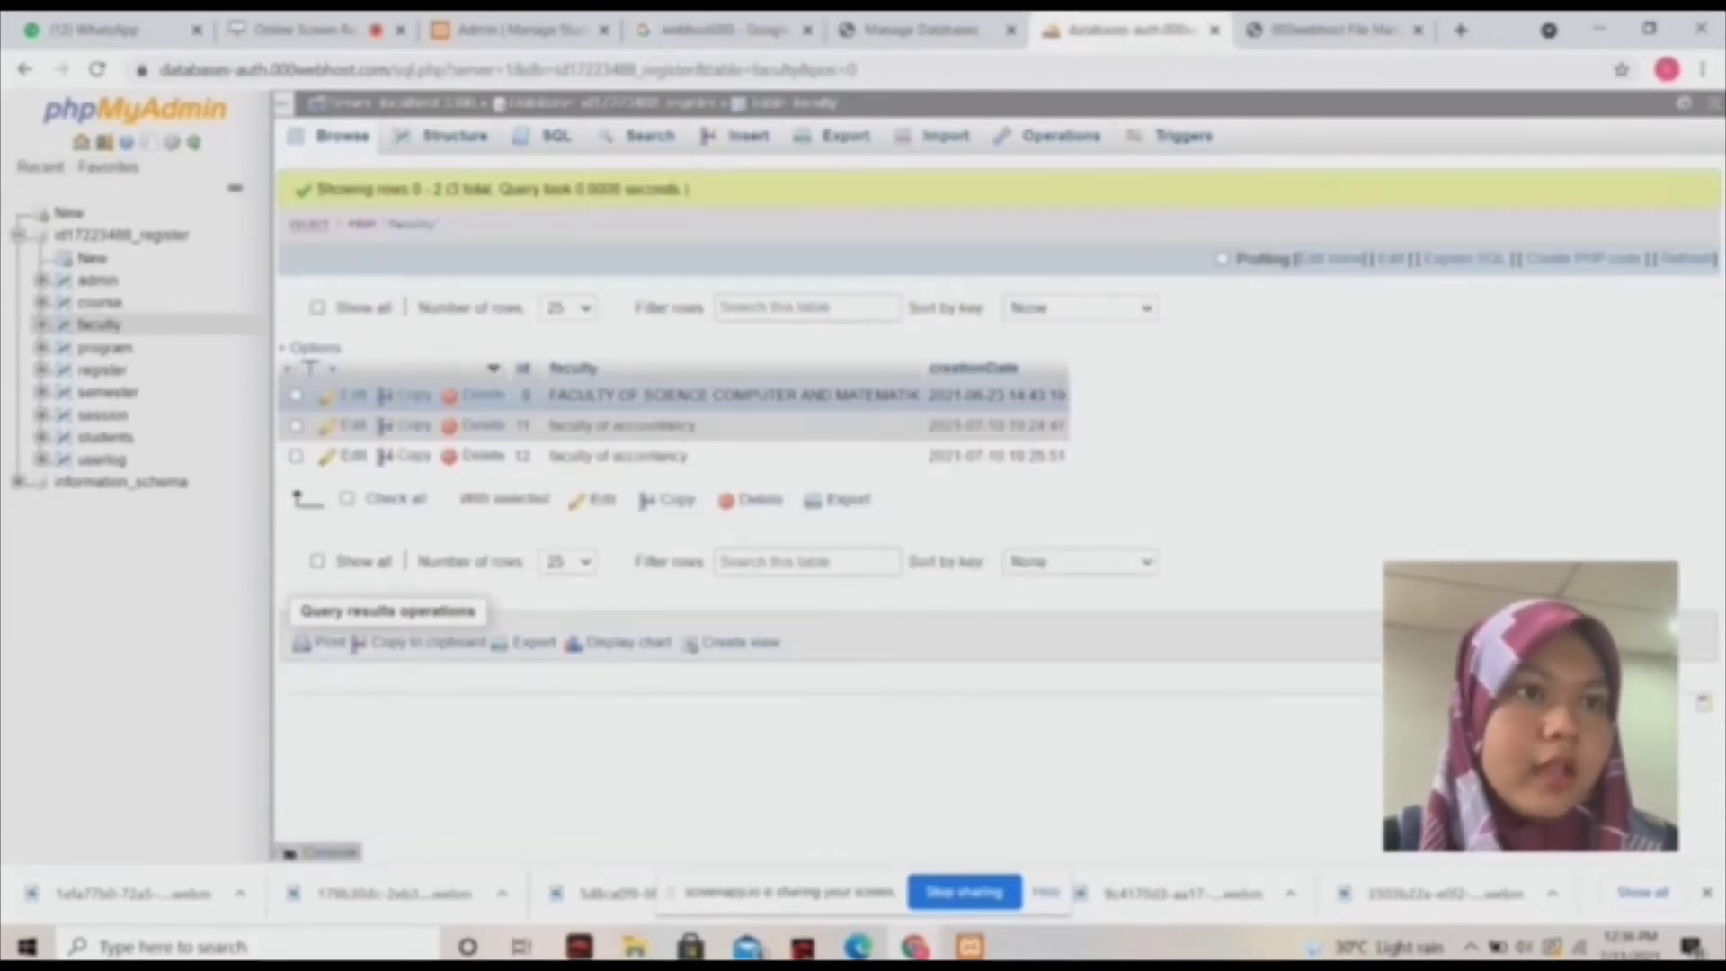
click(124, 352)
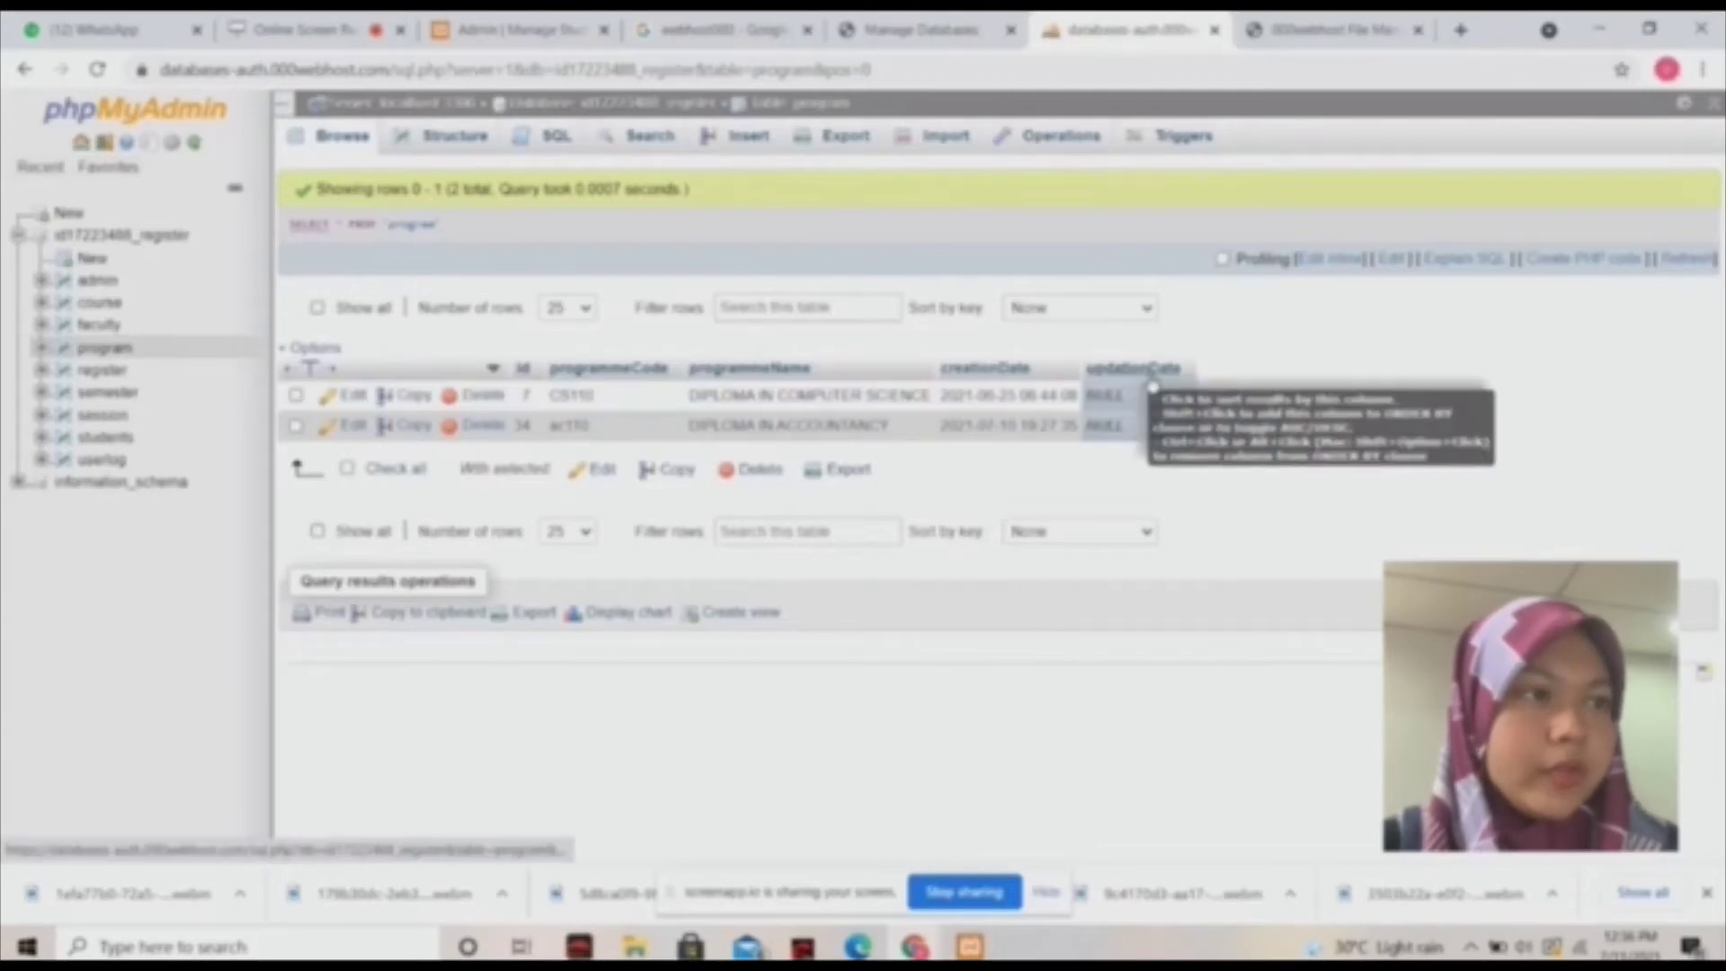
Browse the register, semester, session, students and userlog tables, ending on ten login records.
click(81, 381)
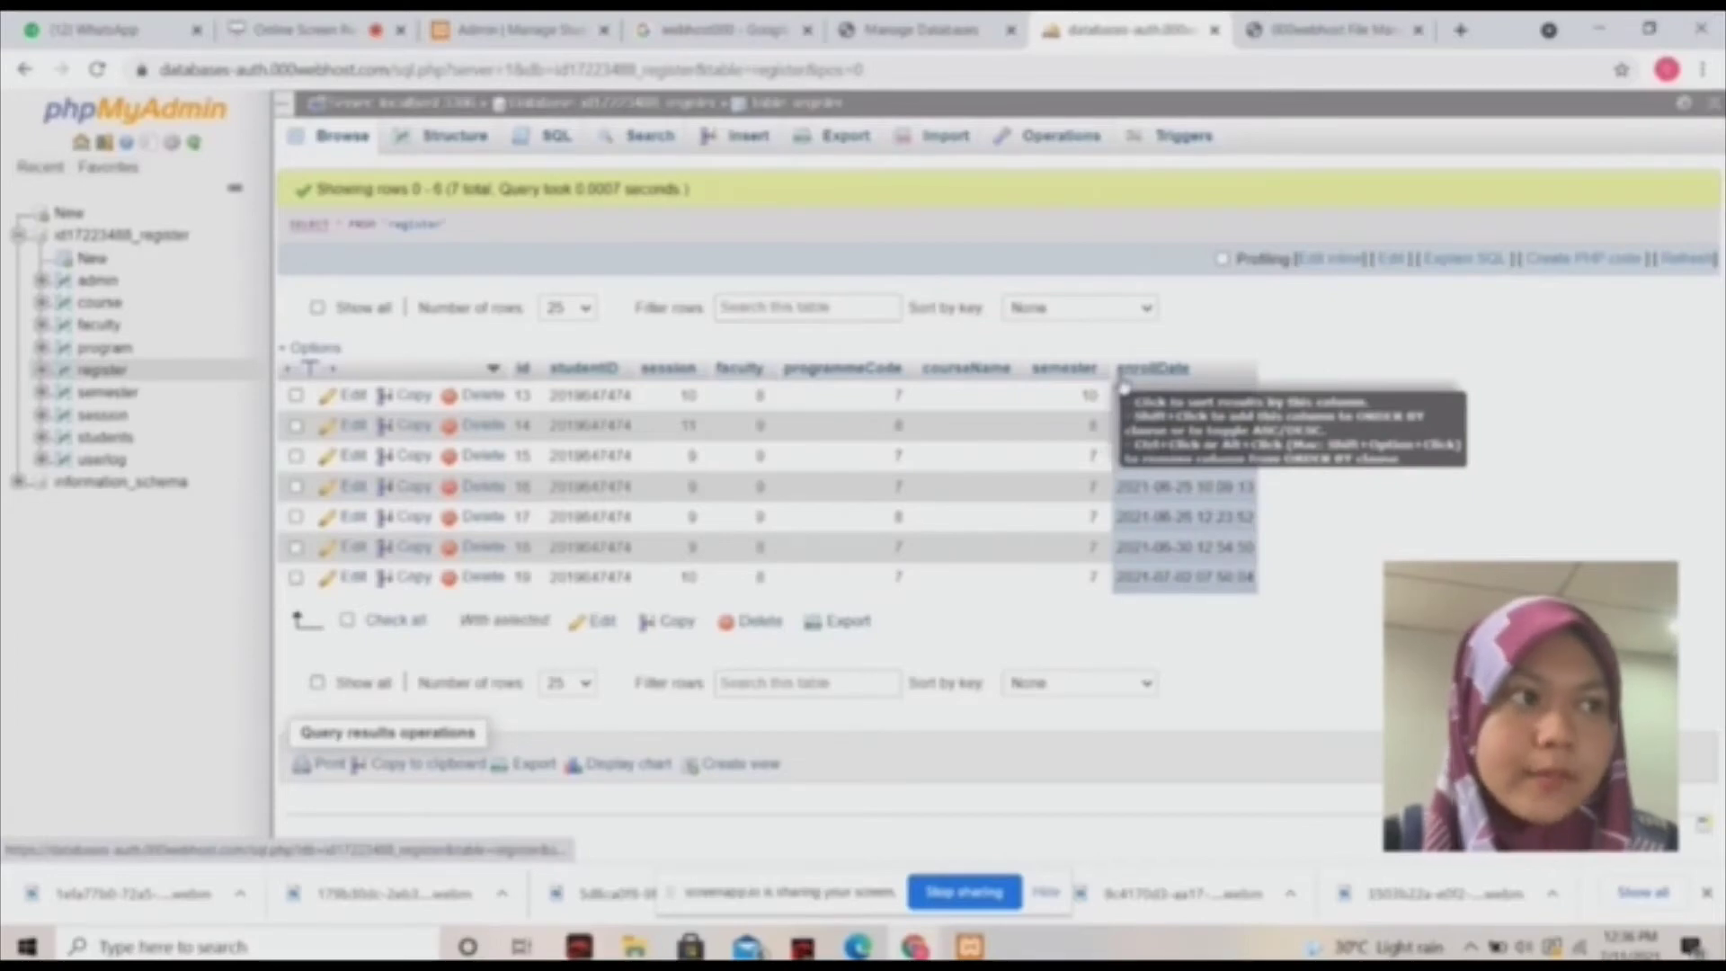
click(117, 394)
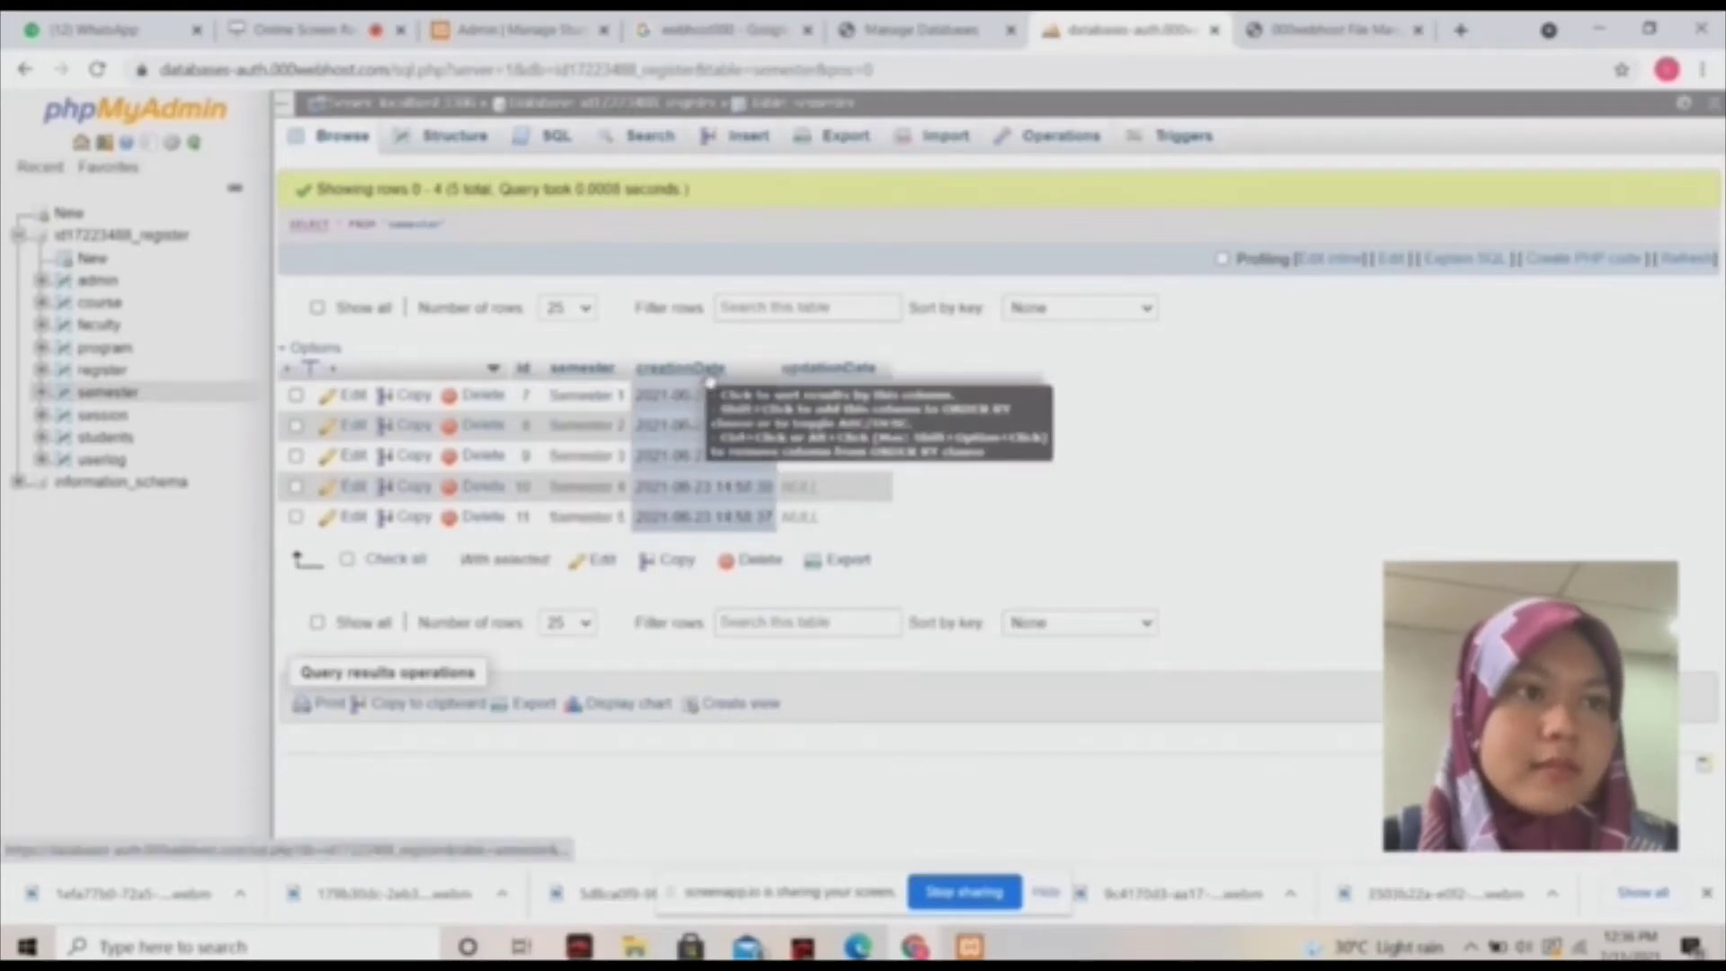
click(90, 416)
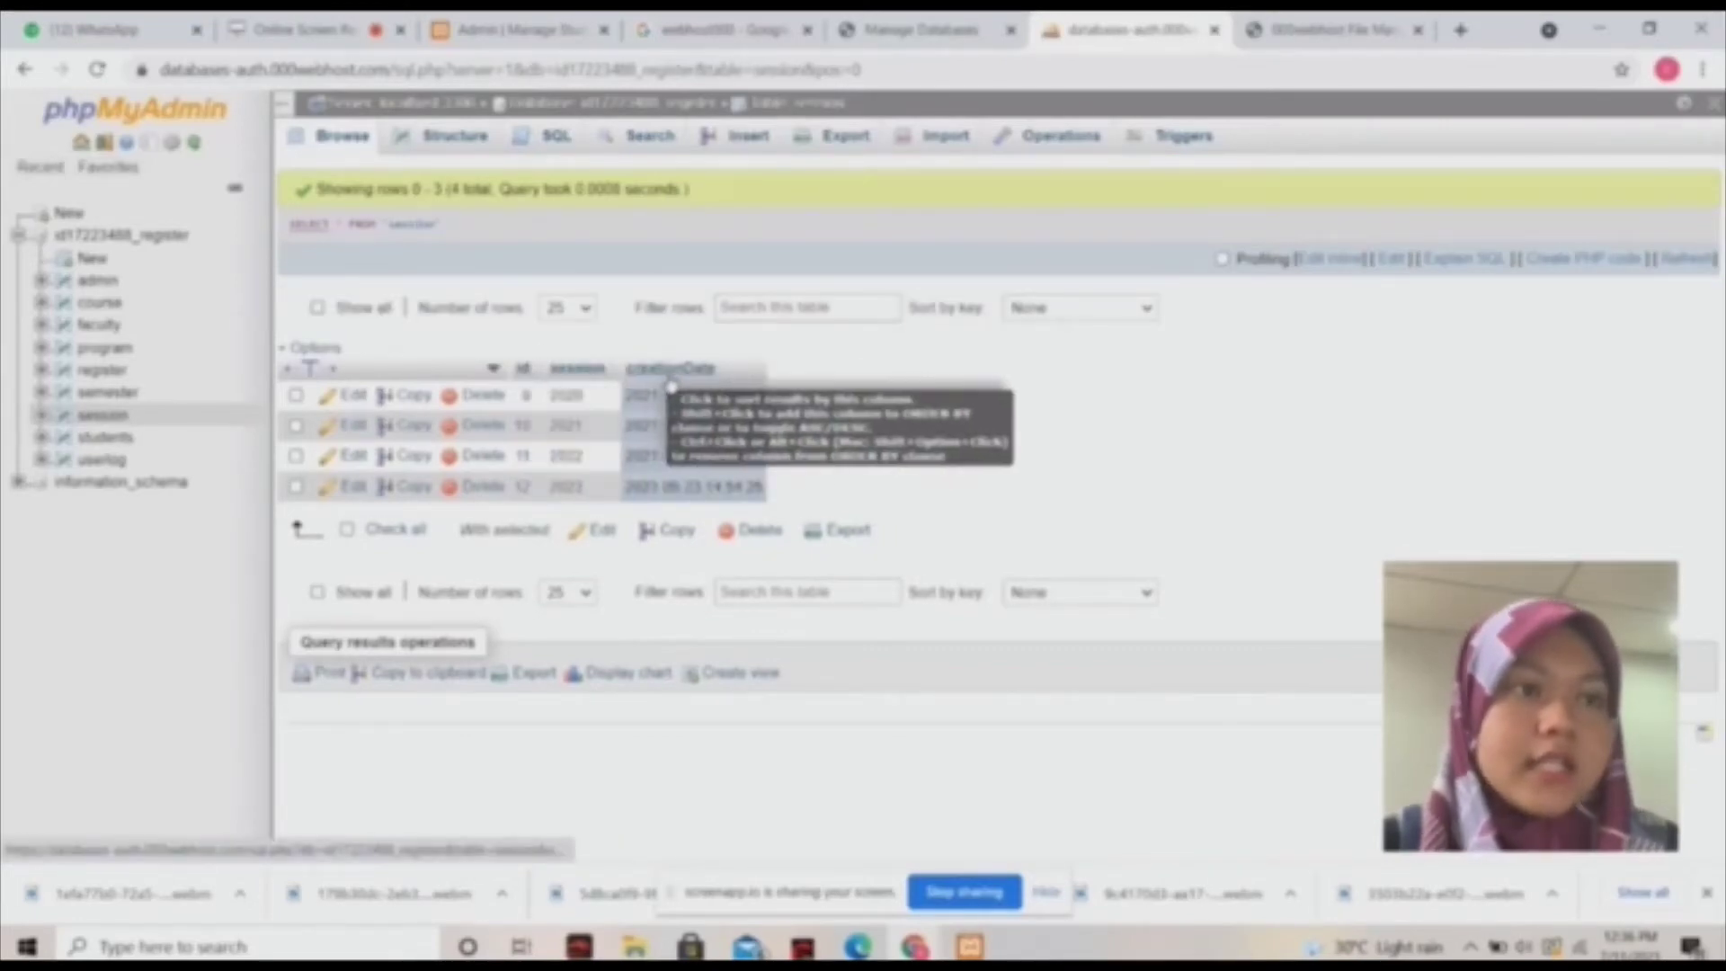
click(116, 439)
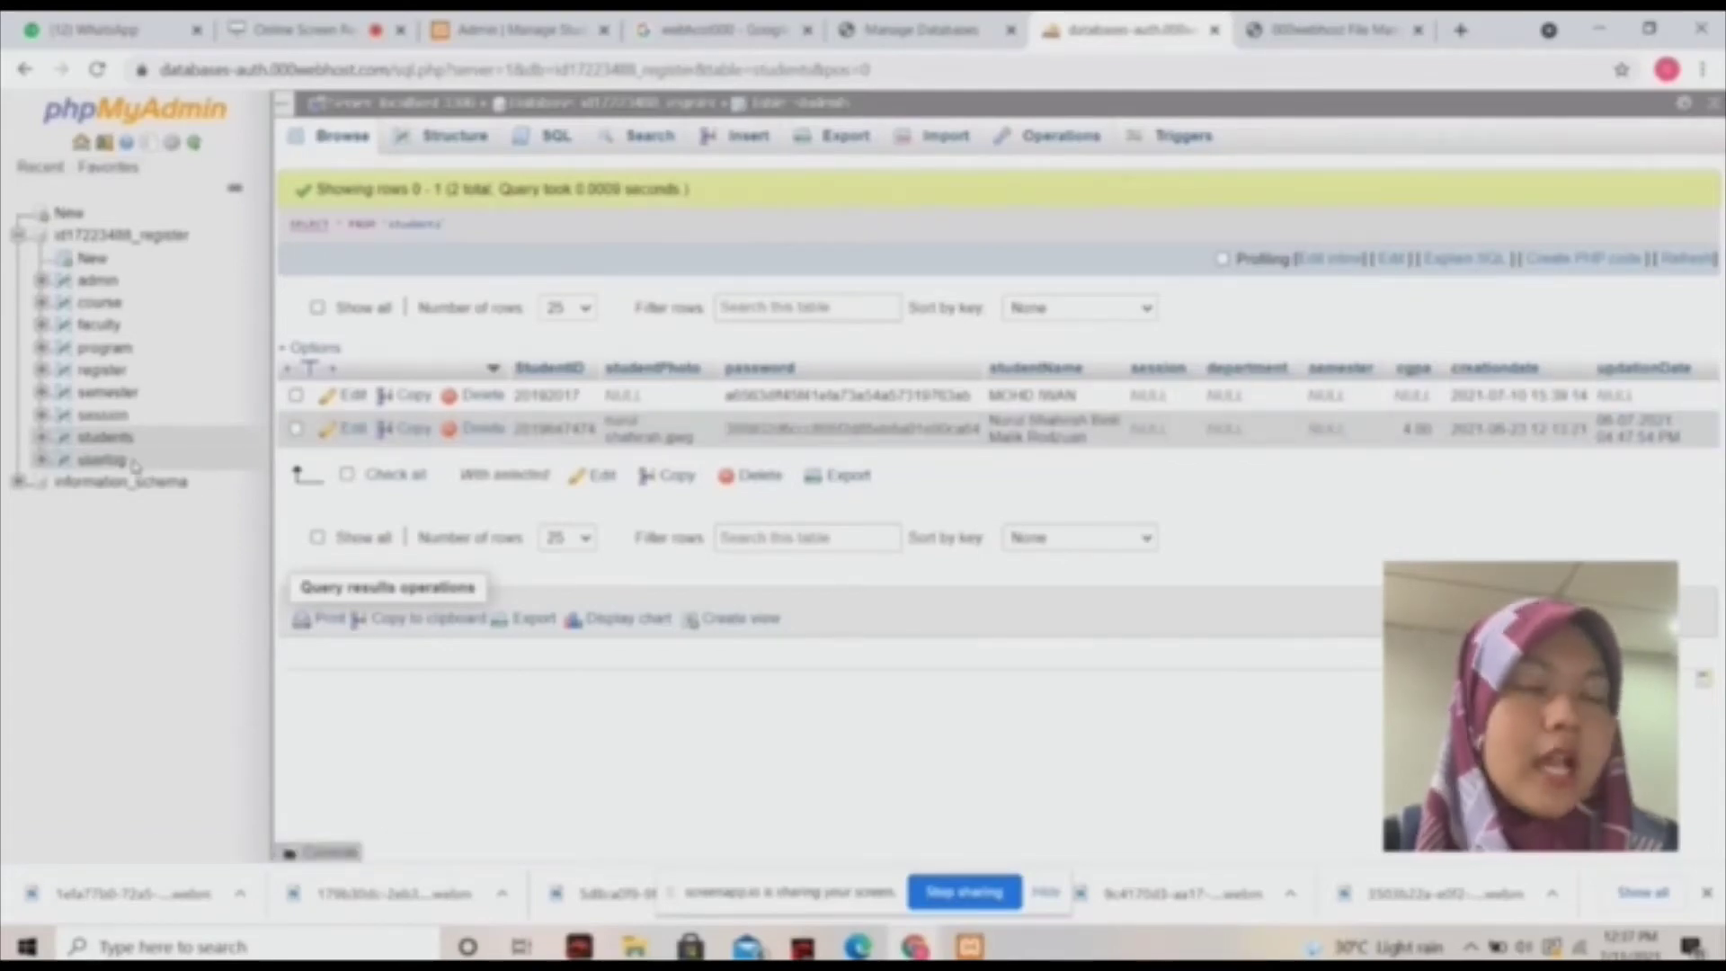
click(103, 463)
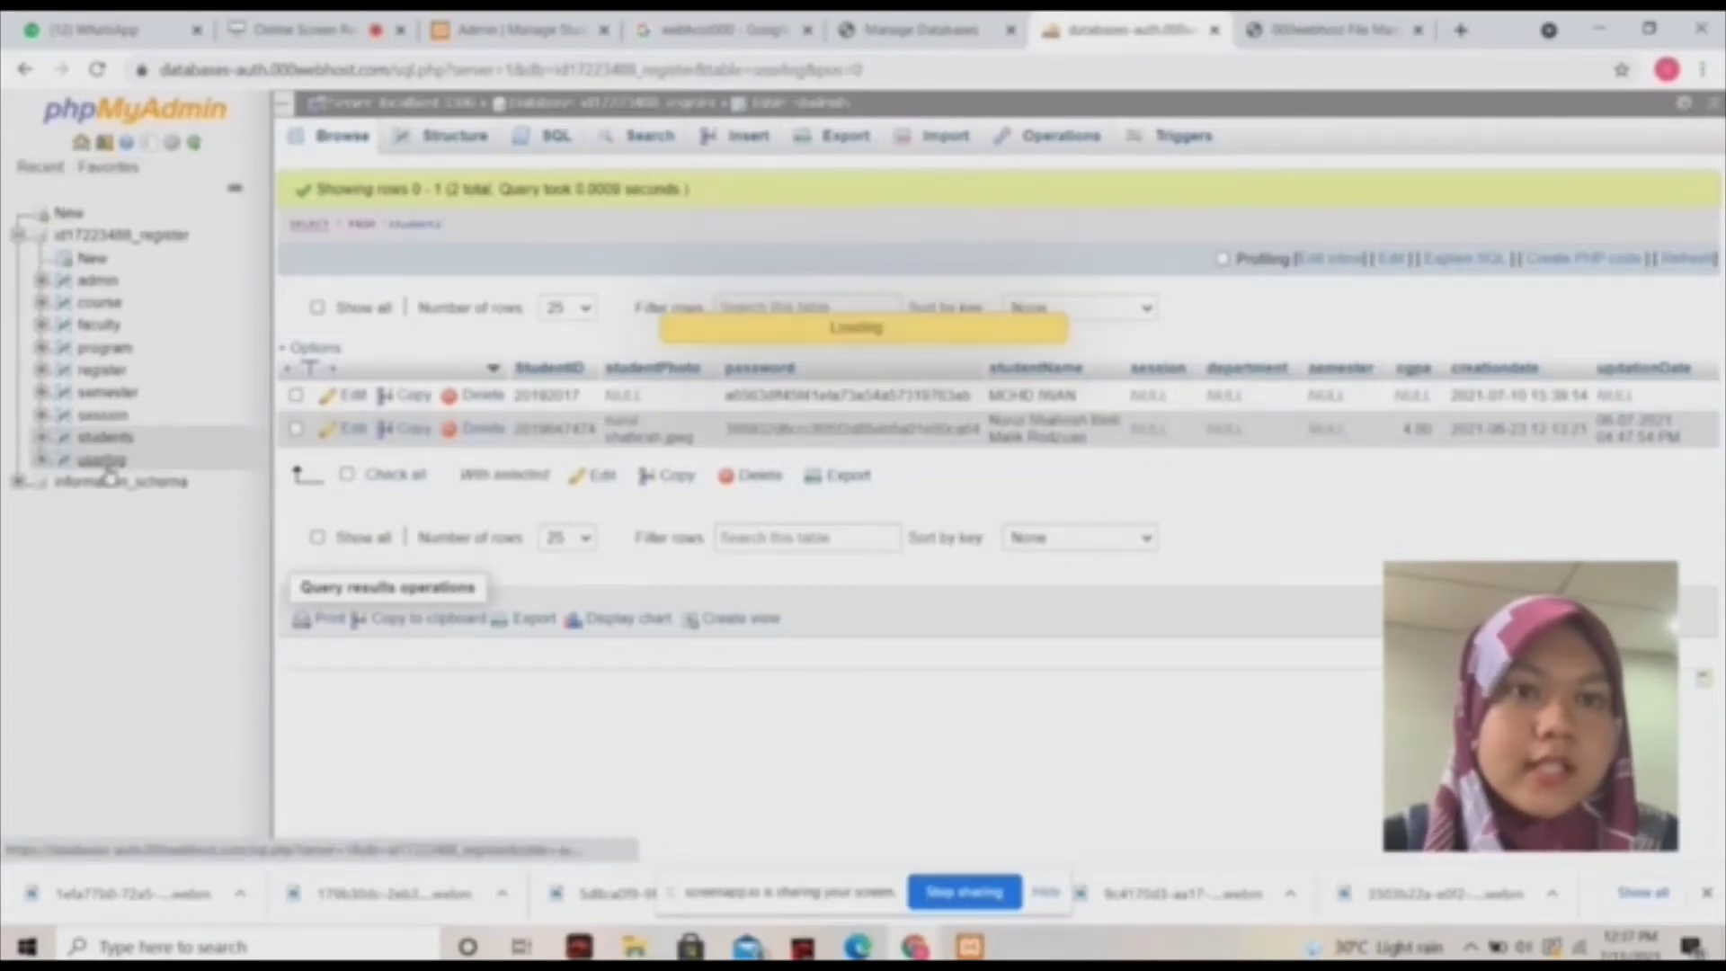